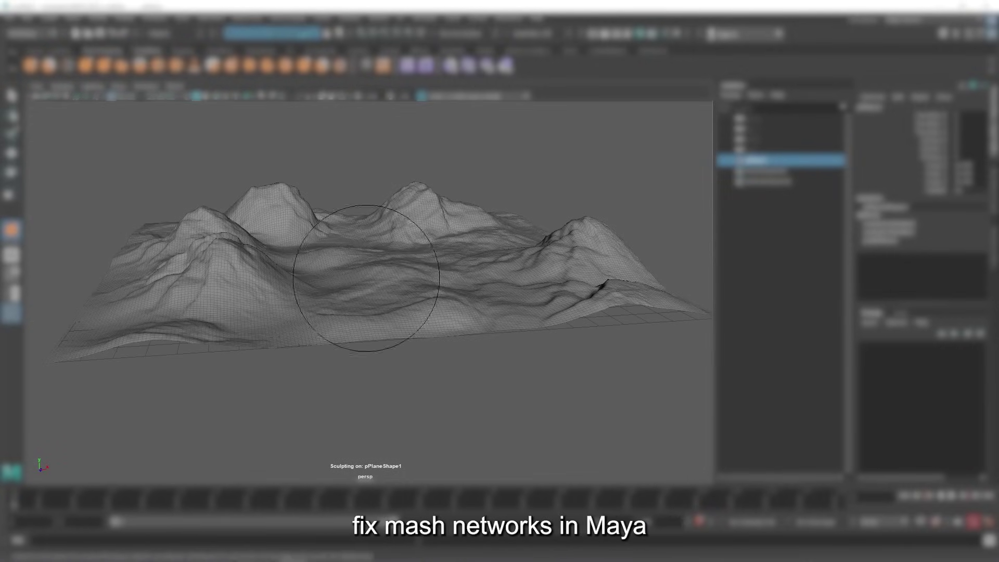
mouse_move(240, 144)
alt+mouse_down()
mouse_move(286, 167)
mouse_move(301, 141)
mouse_move(323, 177)
alt+mouse_up()
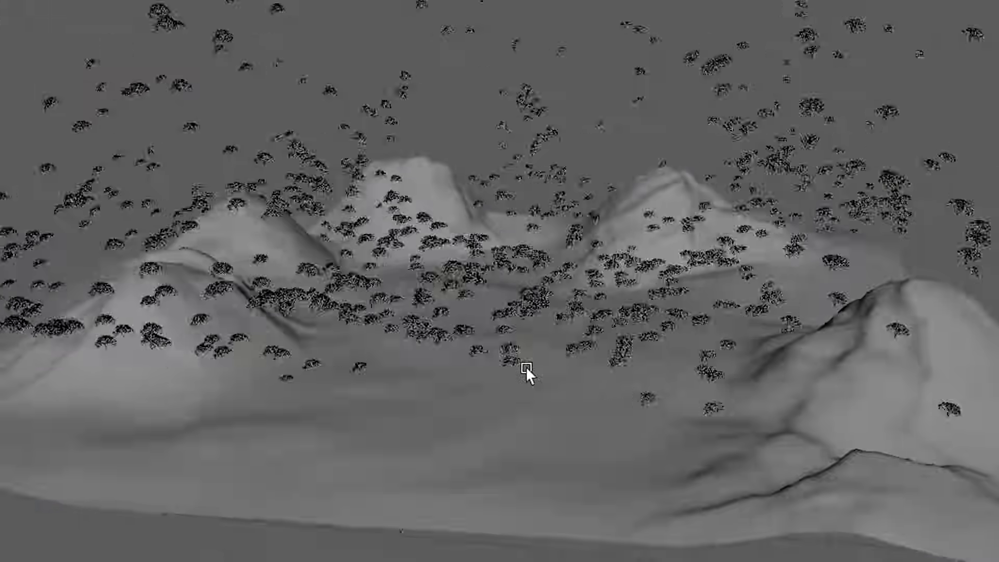
alt+drag(526, 374, 620, 357)
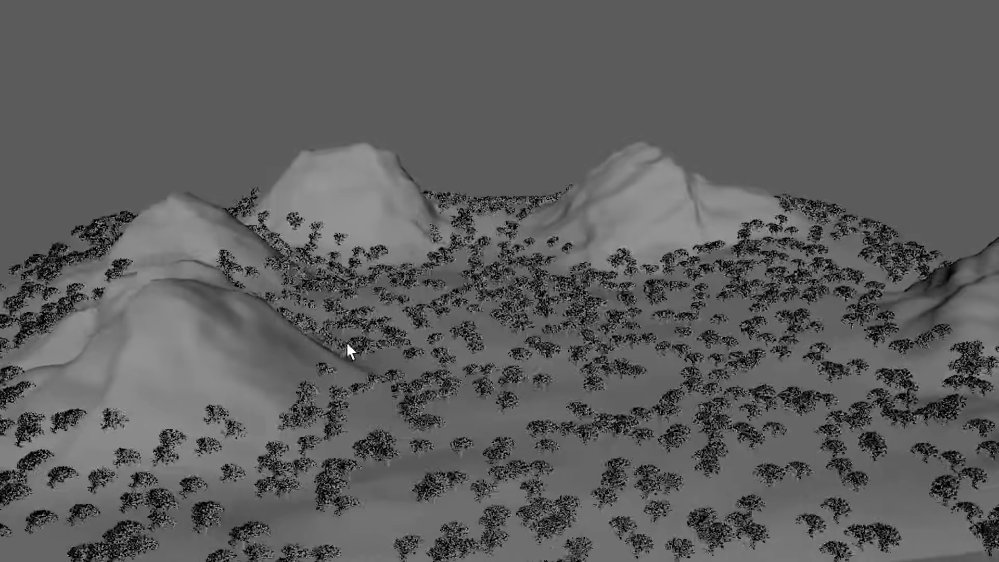
alt+drag(348, 345, 430, 345)
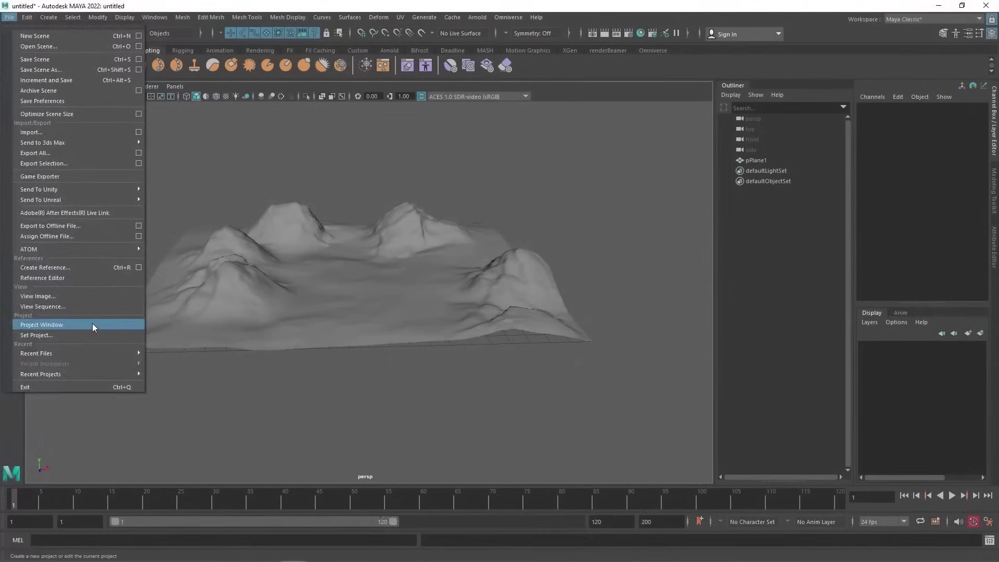
click(96, 326)
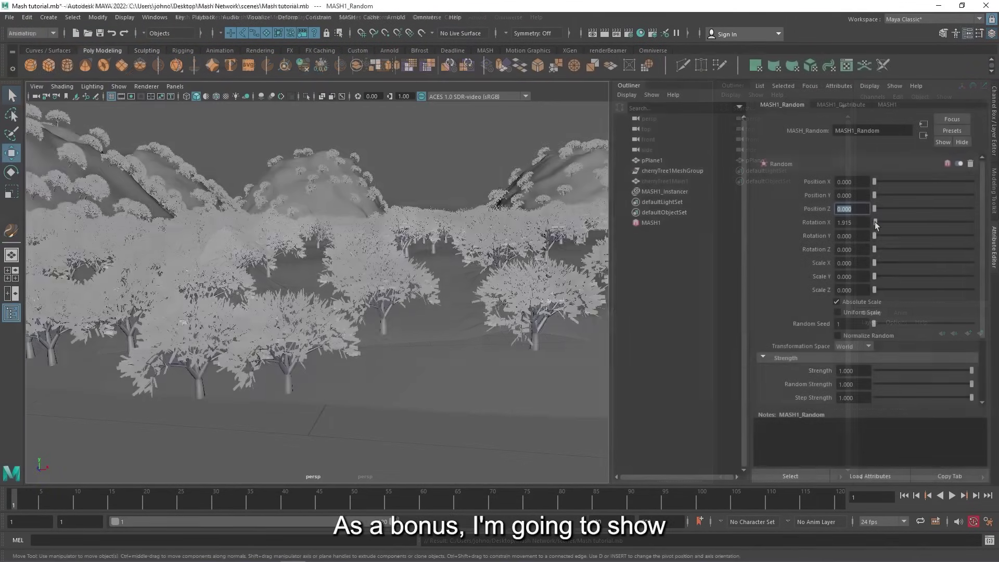
mouse_move(876, 222)
mouse_down()
mouse_move(892, 226)
mouse_move(878, 226)
mouse_up()
mouse_move(763, 190)
mouse_down()
mouse_move(776, 191)
mouse_move(772, 217)
mouse_up()
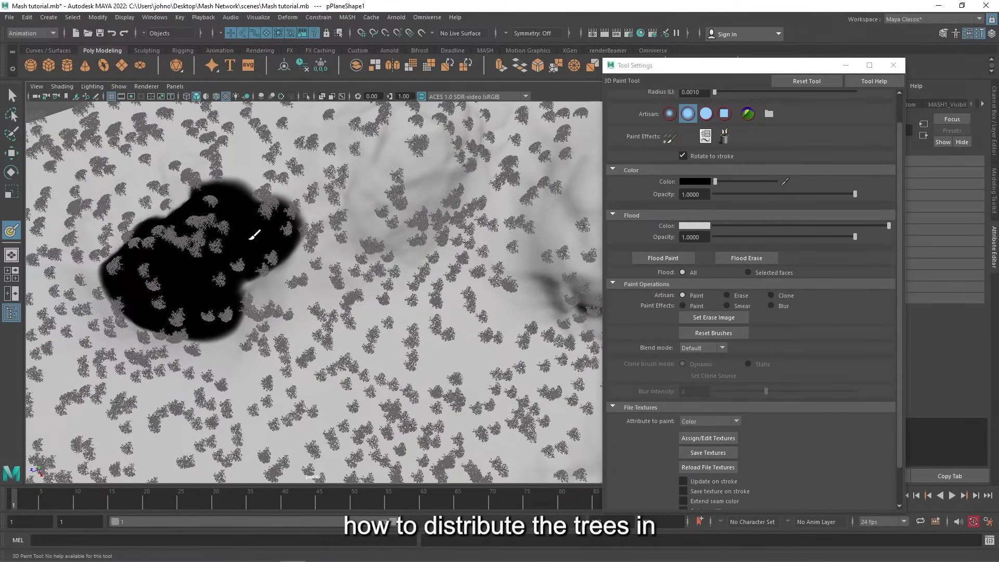
alt+middle_drag(301, 214, 167, 242)
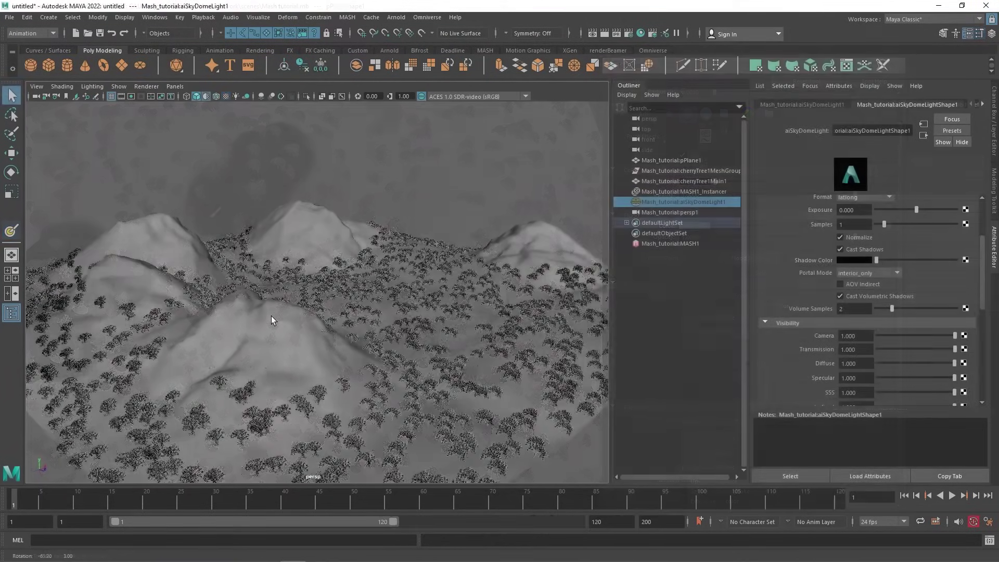
alt+drag(270, 316, 199, 313)
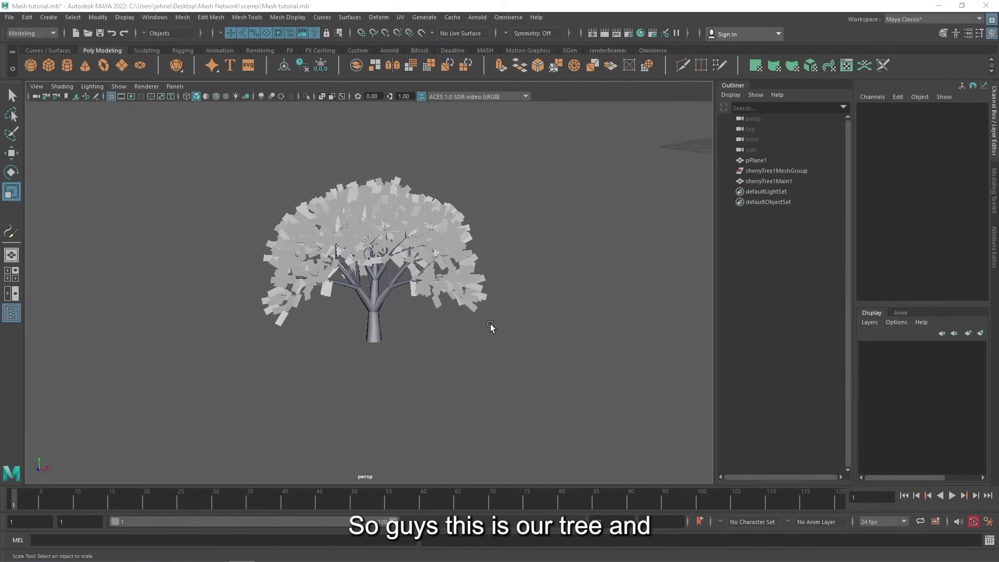
Select the cherry tree mesh beside the terrain and frame it in the perspective view
scroll(489, 323, down, 3)
scroll(457, 345, down, 8)
alt+middle_drag(454, 354, 211, 332)
mouse_move(355, 358)
alt+mouse_down()
mouse_move(410, 363)
mouse_move(357, 375)
mouse_move(379, 378)
mouse_move(283, 380)
mouse_move(360, 373)
alt+mouse_up()
alt+drag(216, 339, 299, 315)
alt+right_drag(250, 252, 305, 271)
alt+middle_drag(297, 247, 330, 284)
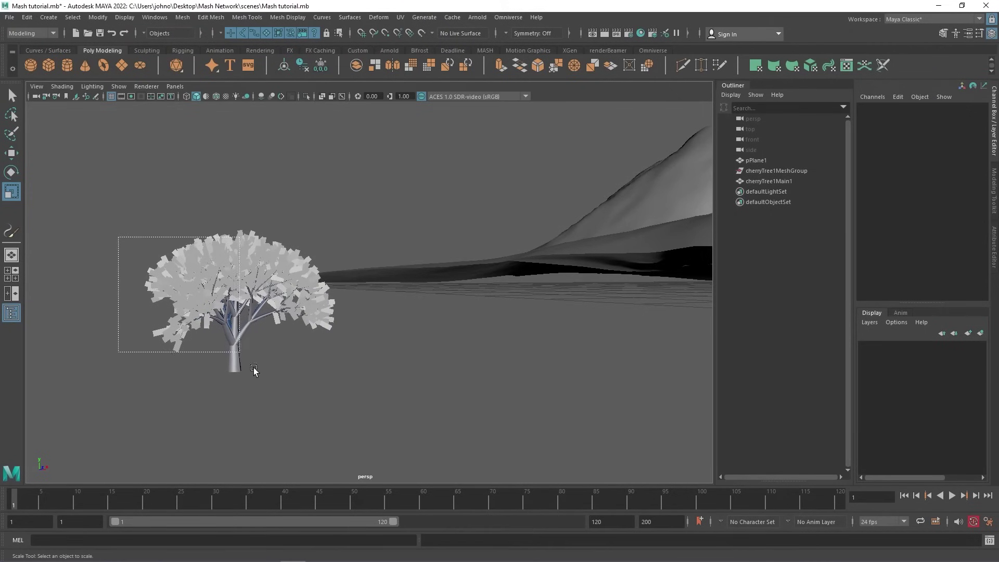
drag(267, 382, 266, 382)
click(192, 294)
key(f)
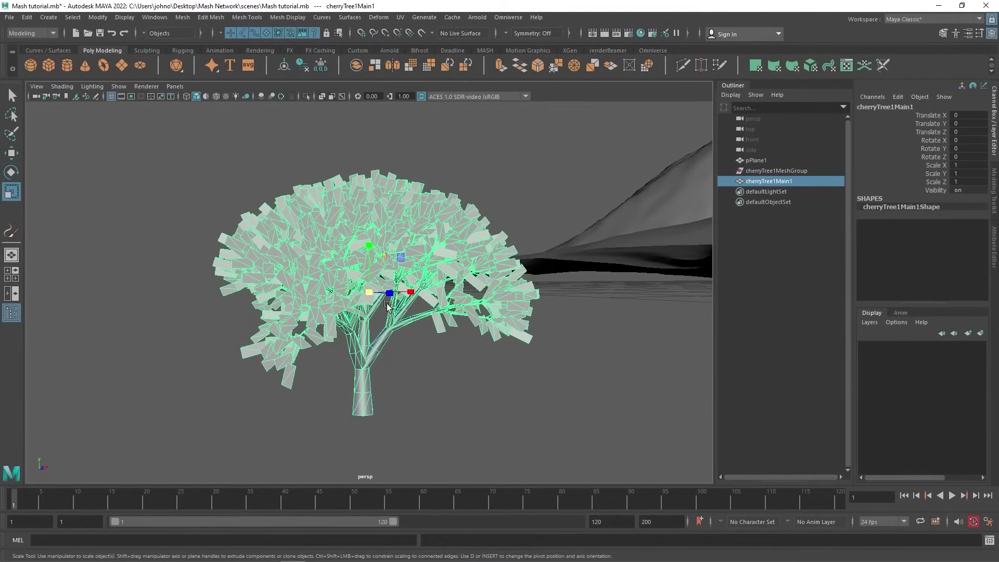
Move the cherry tree's pivot point down to the base of its trunk
key(w)
mouse_move(361, 239)
mouse_down()
mouse_move(367, 289)
mouse_move(358, 252)
mouse_up()
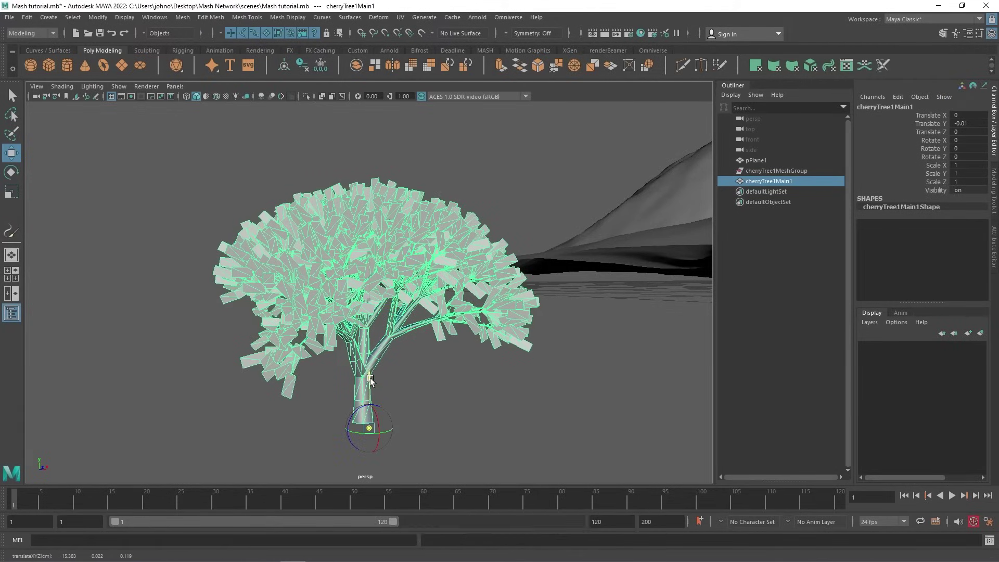
alt+middle_drag(462, 404, 462, 401)
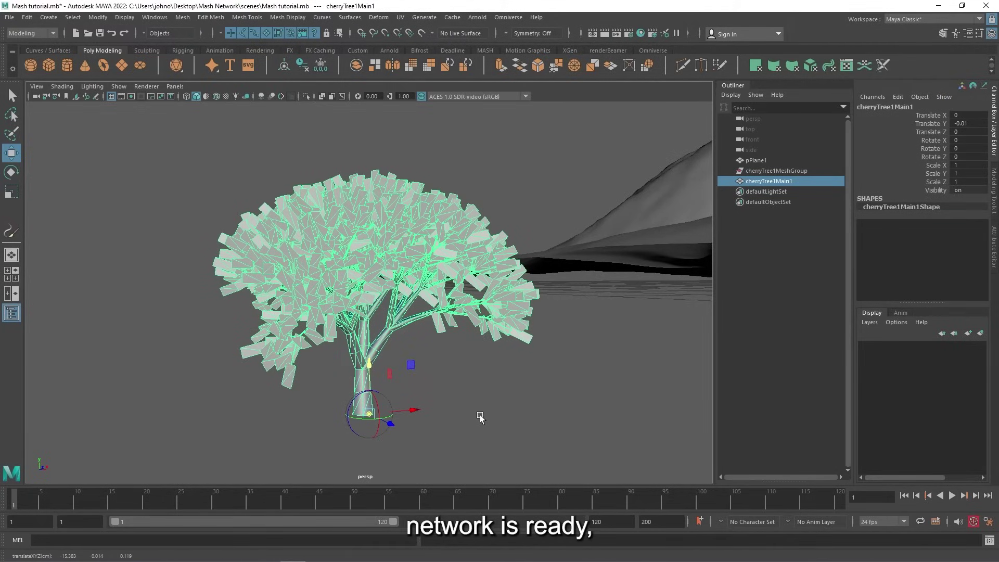
alt+drag(483, 425, 541, 395)
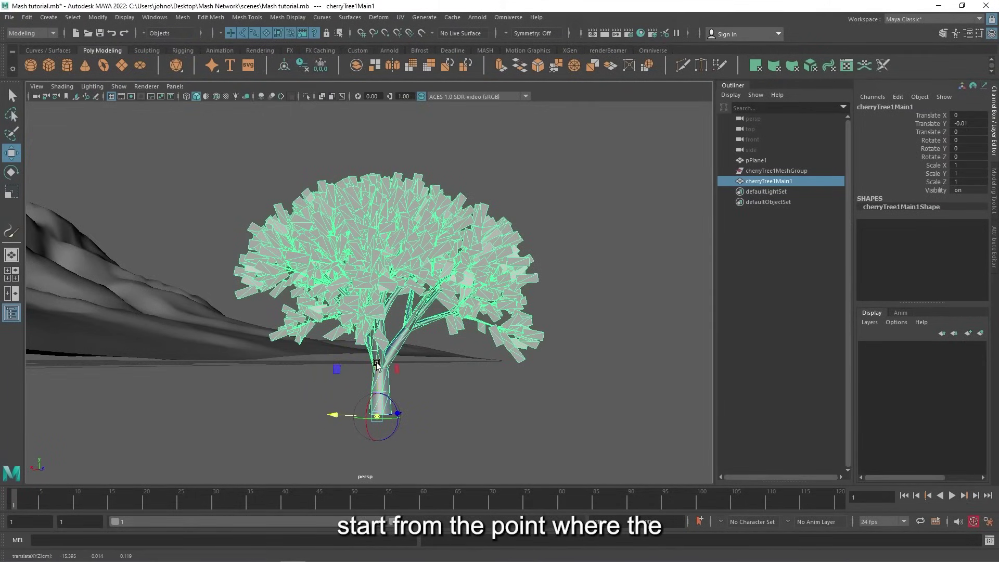
Bake the cherry tree's pivot and set its Translate X, Y and Z values to 0
alt+drag(384, 367, 312, 402)
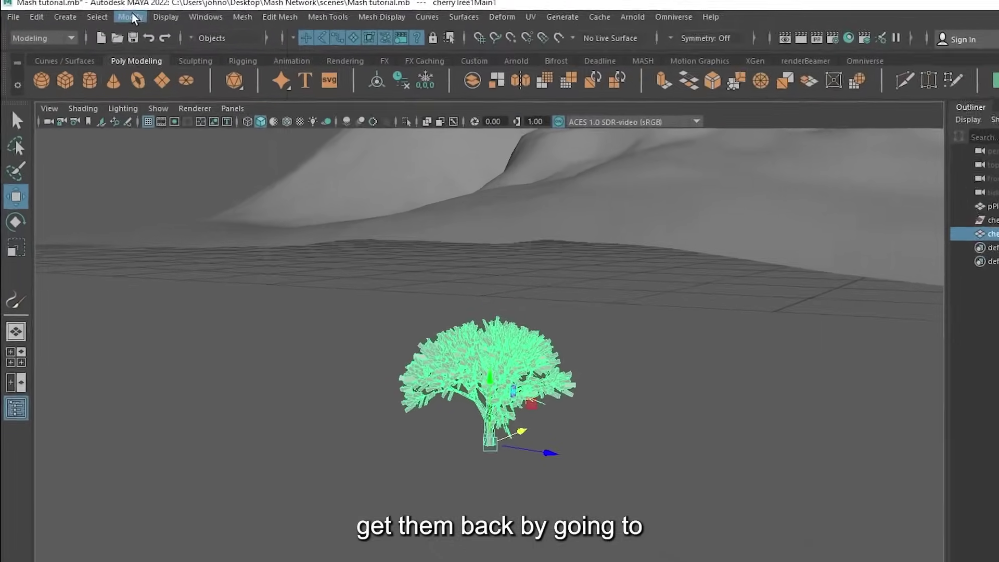
click(99, 18)
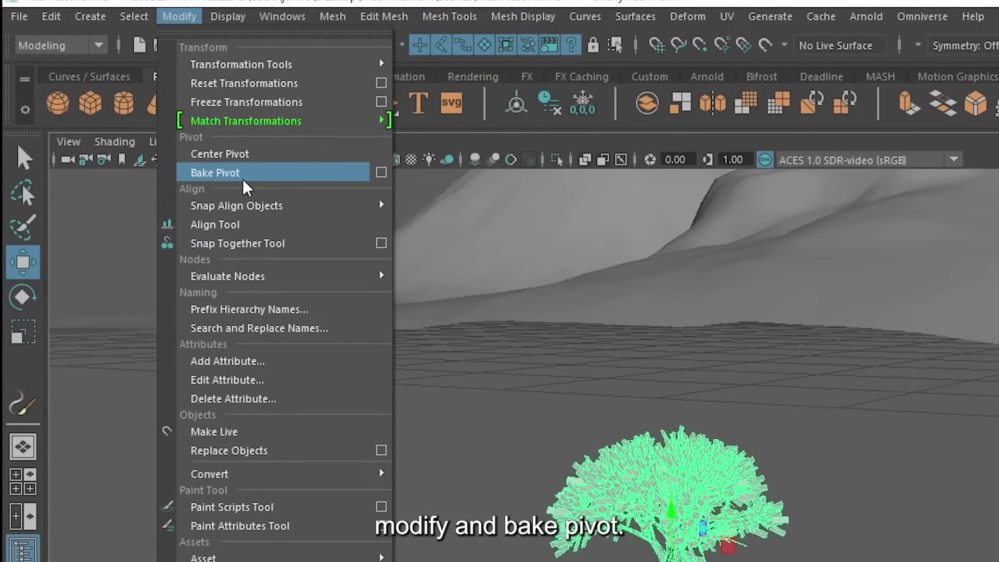
click(276, 176)
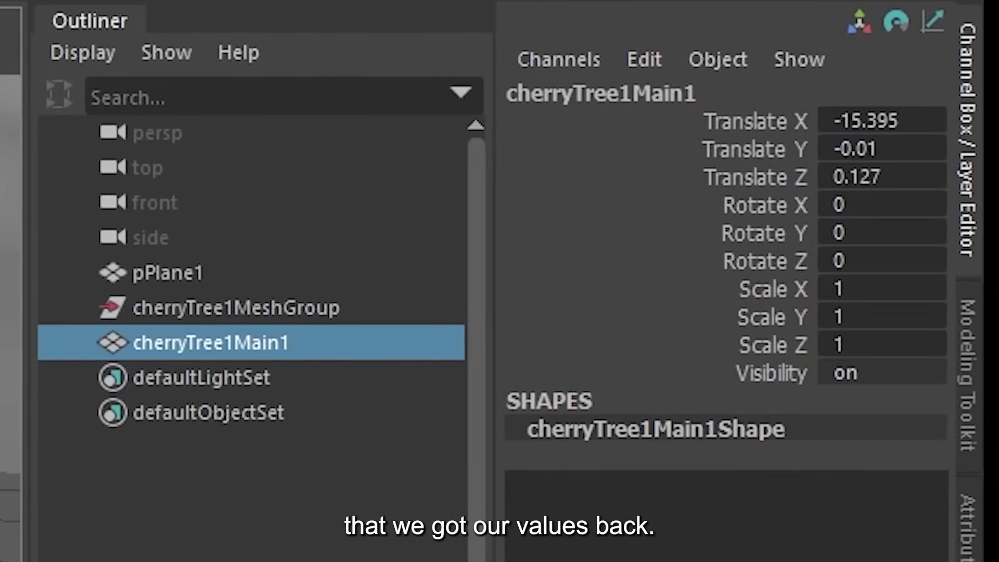
click(914, 178)
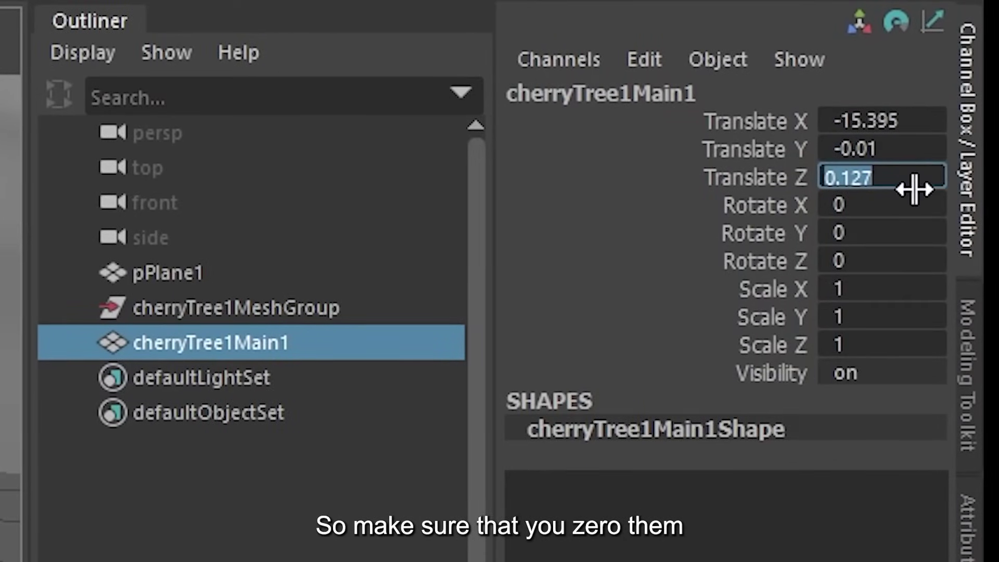
text(0)
click(903, 149)
text(0)
click(898, 120)
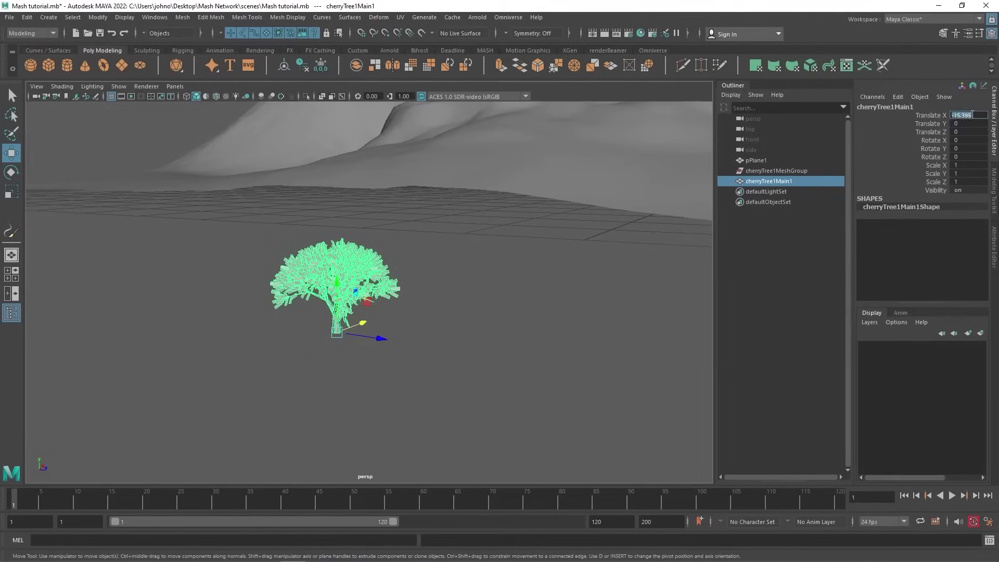
click(516, 301)
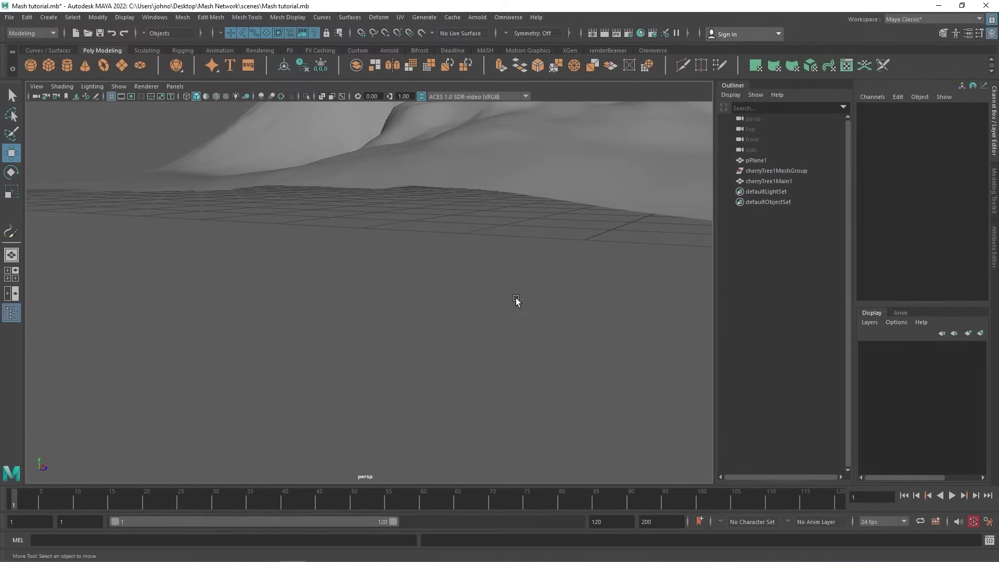
Select the cherryTree1Main1 mesh and frame it to inspect its placement at the world origin
scroll(373, 265, down, 10)
scroll(370, 273, up, 10)
click(758, 181)
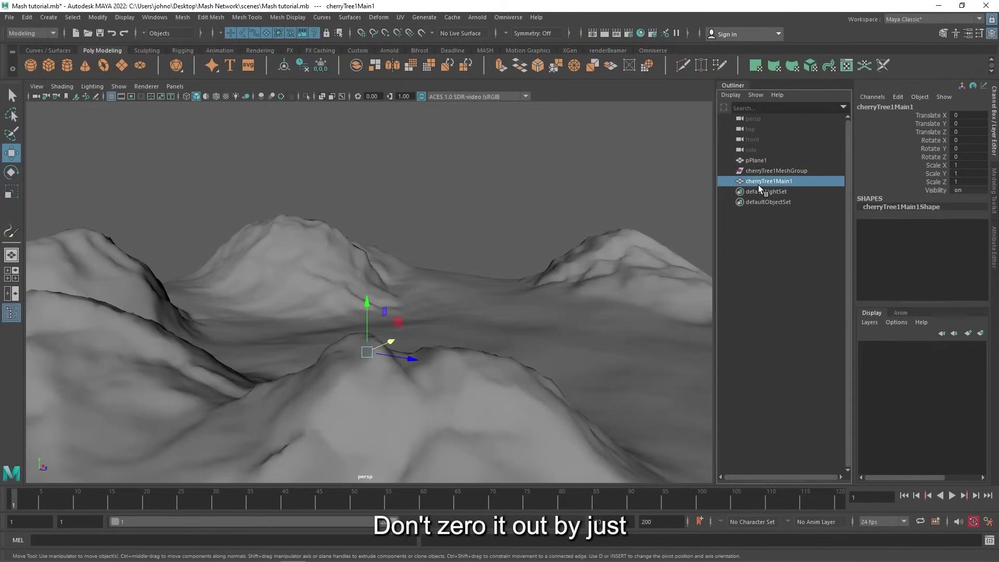
key(f)
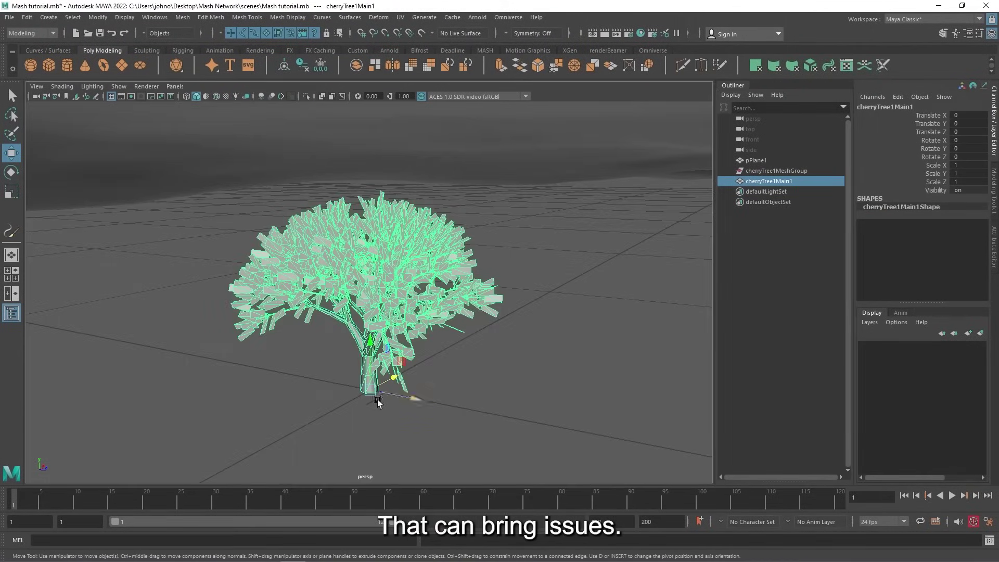
alt+drag(296, 443, 385, 399)
scroll(417, 420, down, 10)
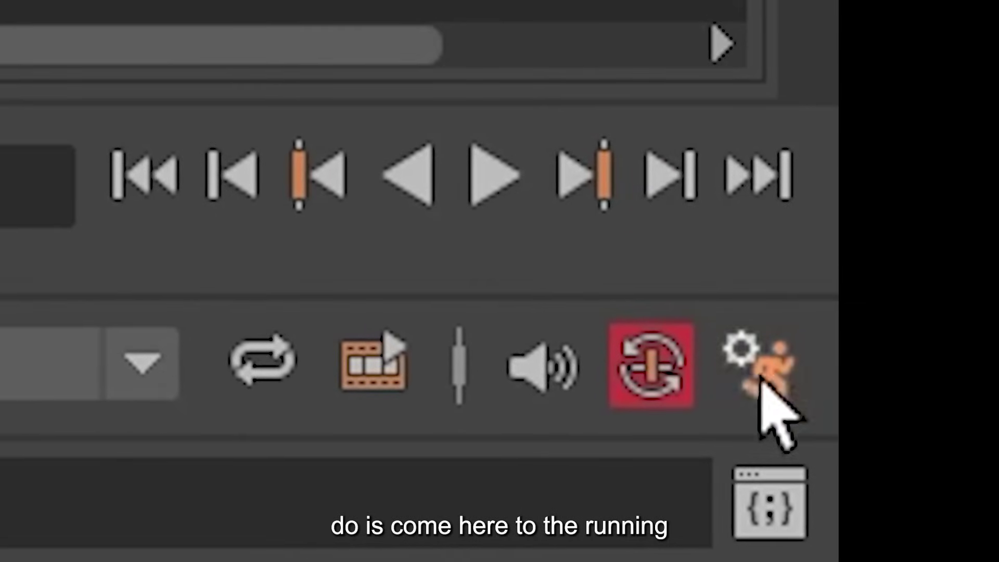
Open the general application settings in the Preferences
click(749, 353)
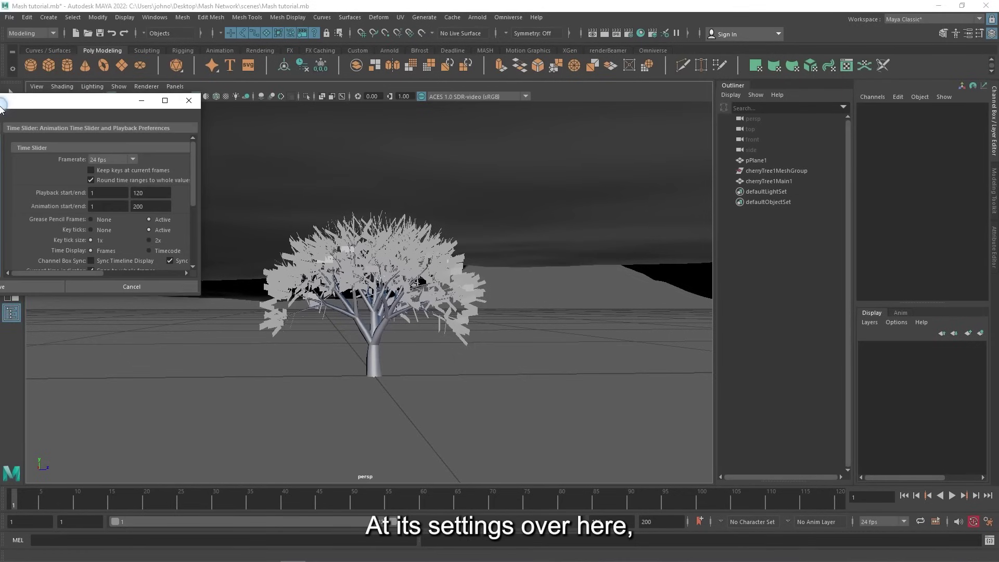
drag(1, 105, 422, 103)
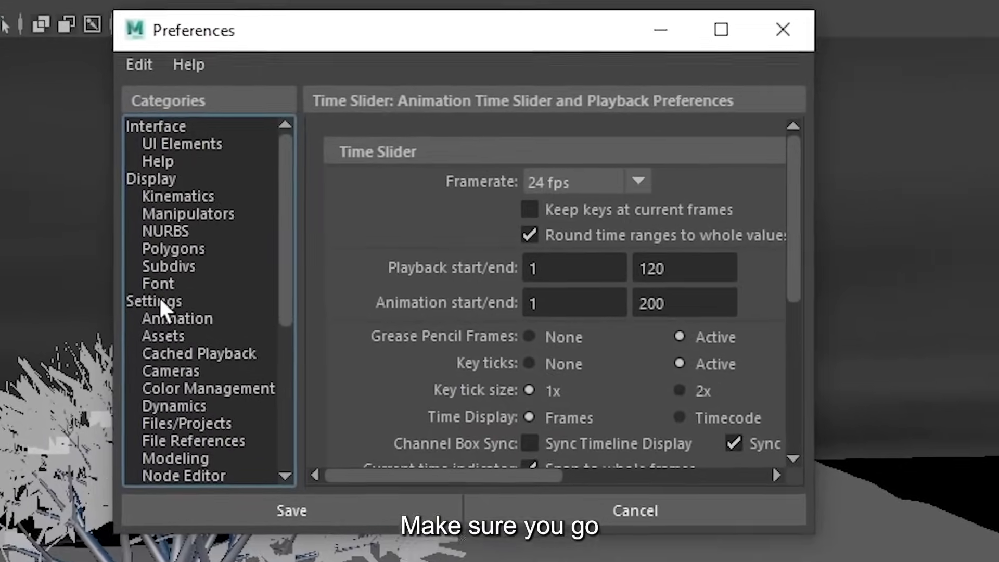
click(159, 302)
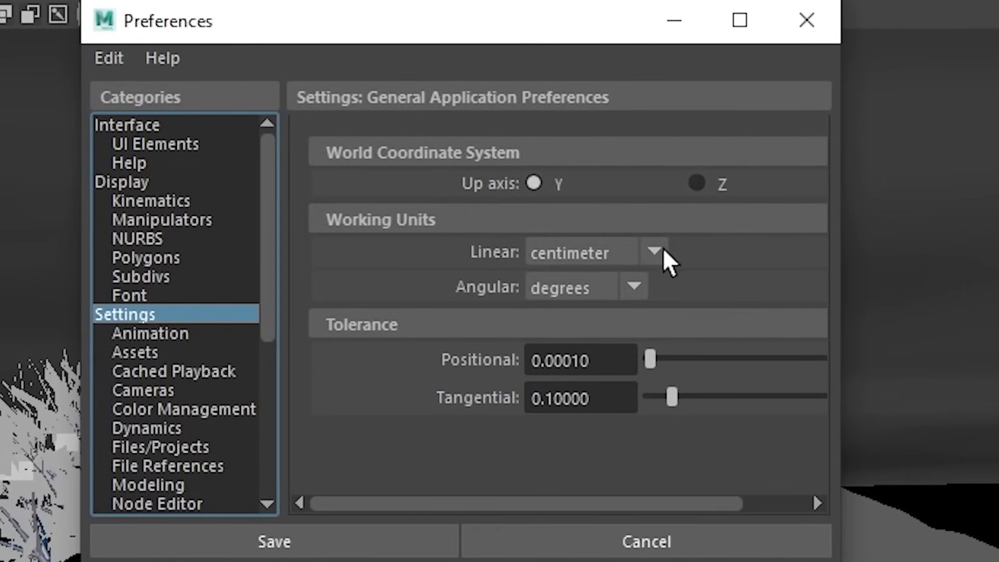
Set the linear working unit to meter
click(663, 249)
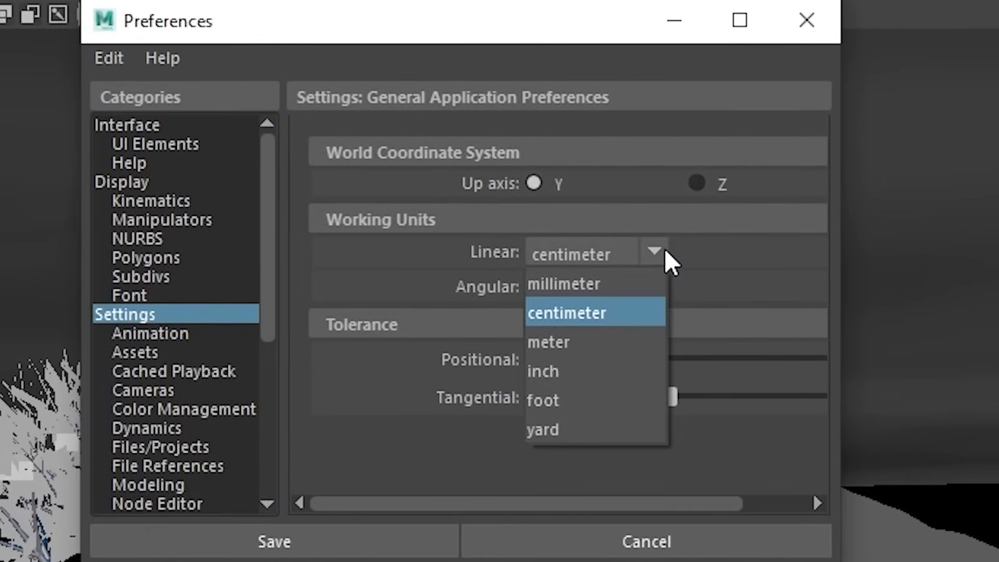
click(418, 247)
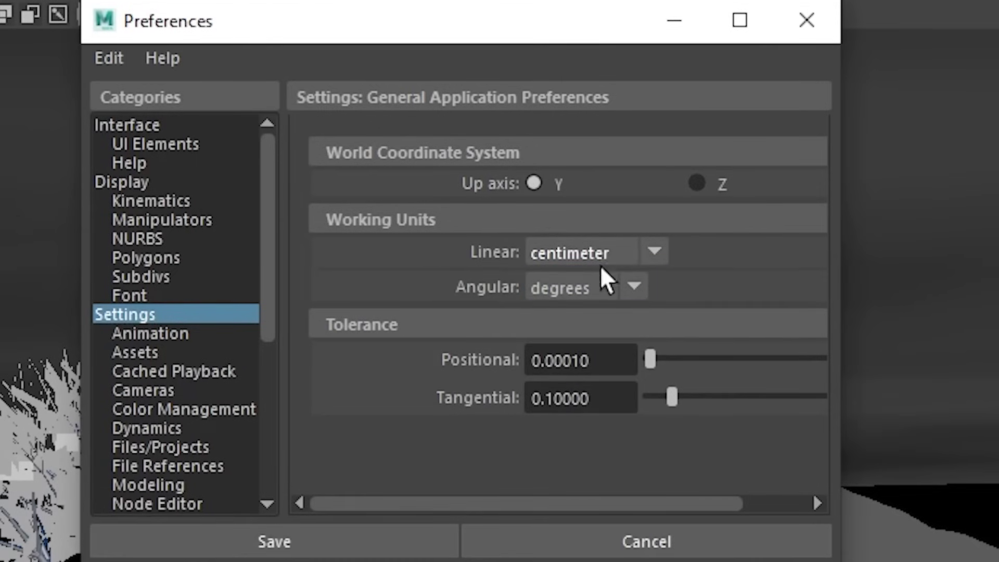
click(654, 254)
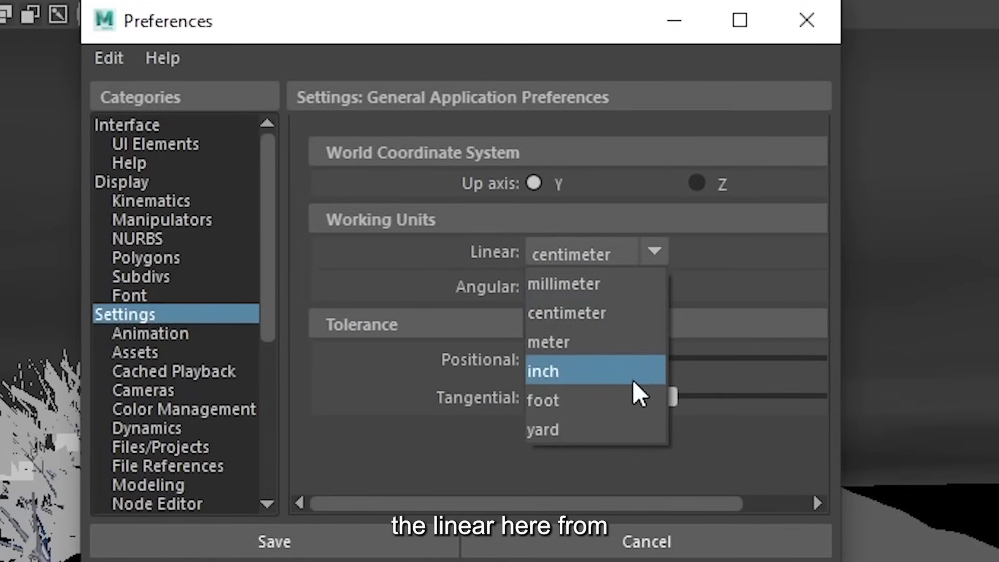
click(570, 342)
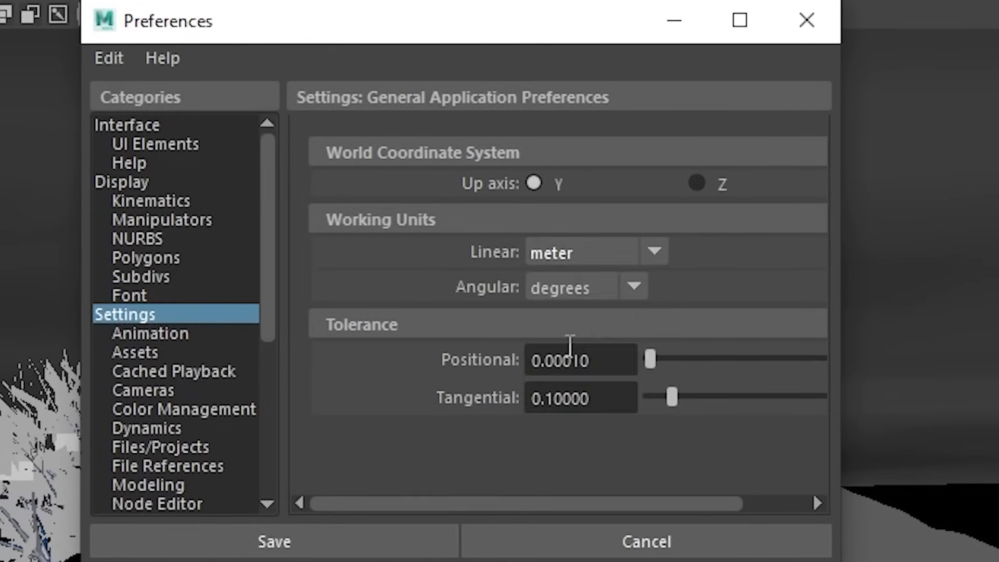
Set the linear working unit to centimeter and save the preferences
click(654, 254)
click(555, 312)
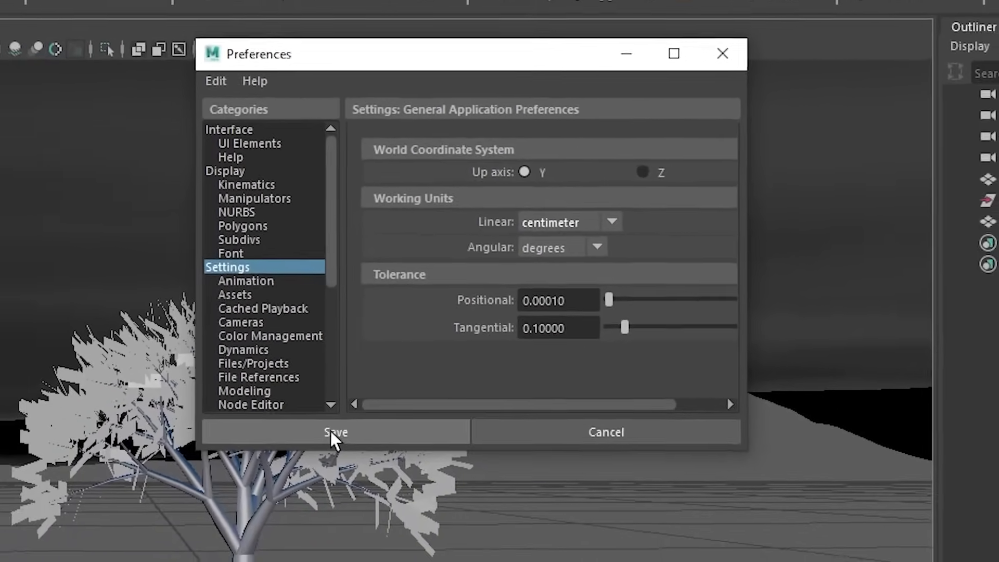
click(323, 490)
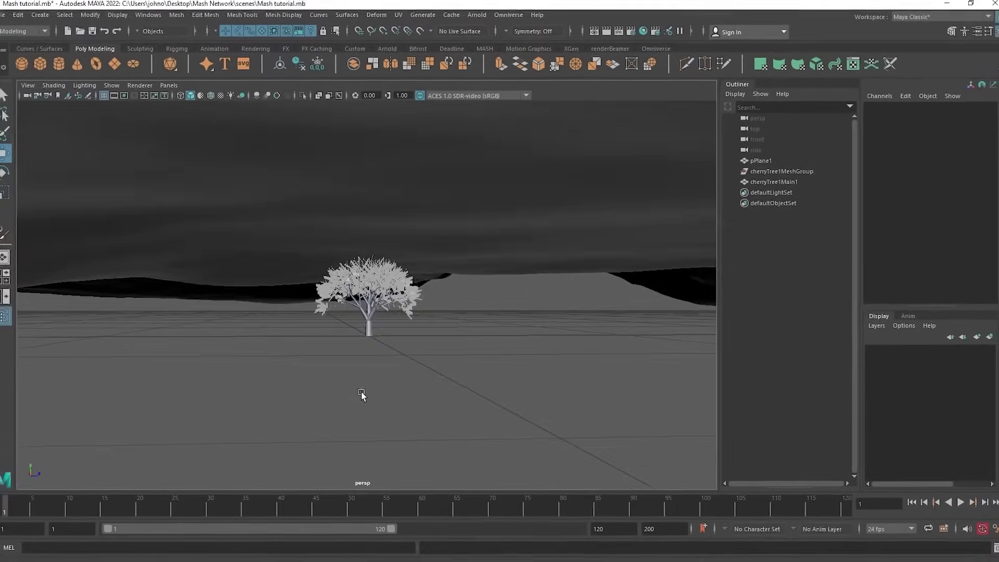
Examine the cherry tree's position and size relative to the terrain from near and far
mouse_move(362, 391)
alt+mouse_down()
mouse_move(296, 395)
mouse_move(505, 385)
mouse_move(644, 408)
mouse_move(424, 384)
mouse_move(217, 403)
mouse_move(493, 388)
mouse_move(681, 403)
mouse_move(678, 385)
mouse_move(311, 389)
mouse_move(489, 383)
mouse_move(599, 404)
mouse_move(397, 428)
mouse_move(362, 410)
mouse_move(370, 391)
mouse_move(357, 388)
mouse_move(442, 382)
mouse_move(386, 350)
mouse_move(313, 394)
mouse_move(461, 379)
mouse_move(583, 383)
mouse_move(311, 384)
mouse_move(290, 404)
mouse_move(430, 383)
mouse_move(543, 382)
mouse_move(355, 386)
alt+mouse_up()
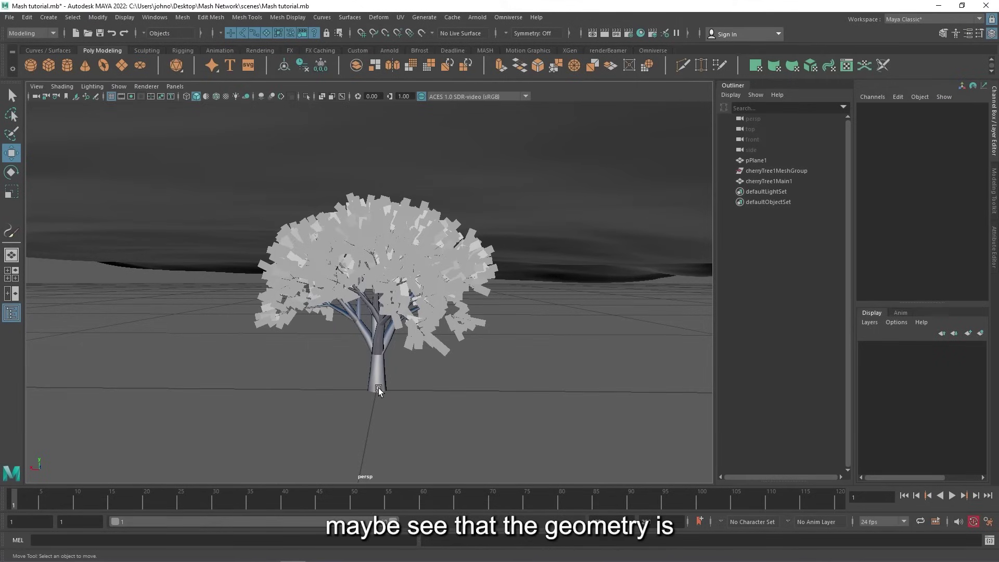
scroll(375, 379, down, 10)
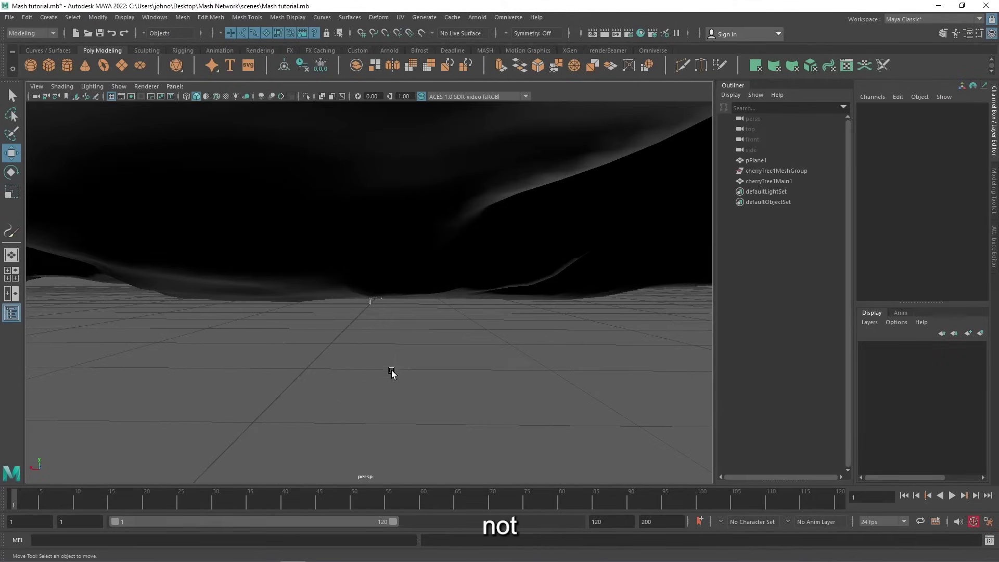
alt+drag(405, 364, 448, 354)
scroll(386, 323, down, 6)
alt+drag(389, 324, 411, 280)
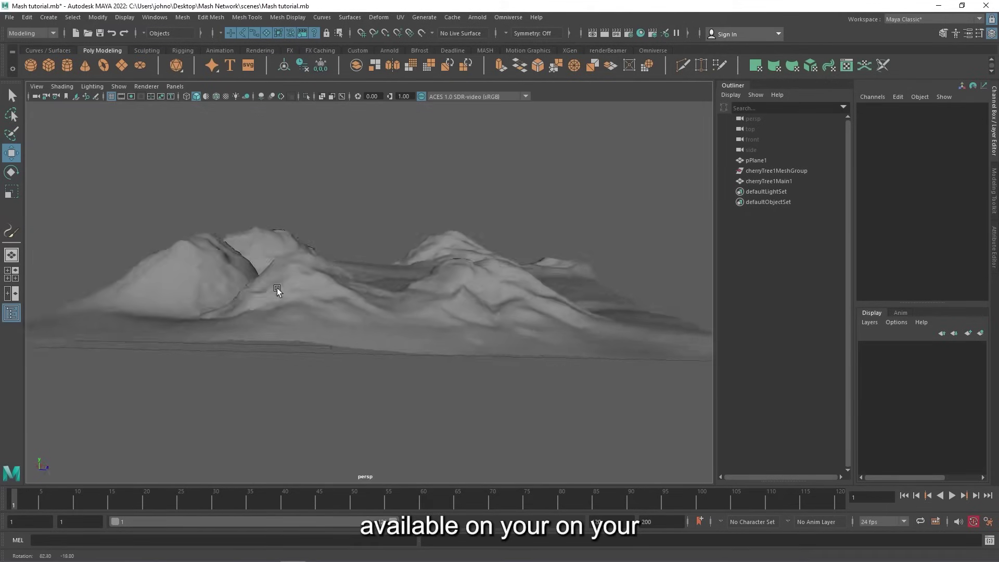
scroll(393, 319, up, 10)
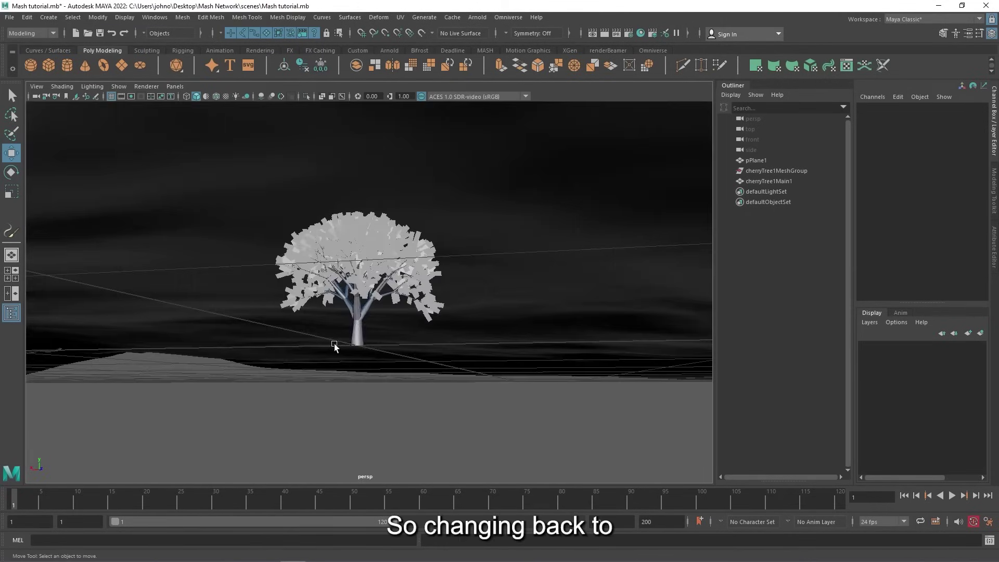
alt+drag(335, 344, 374, 353)
scroll(489, 384, up, 5)
scroll(489, 383, down, 2)
alt+middle_drag(489, 385, 430, 356)
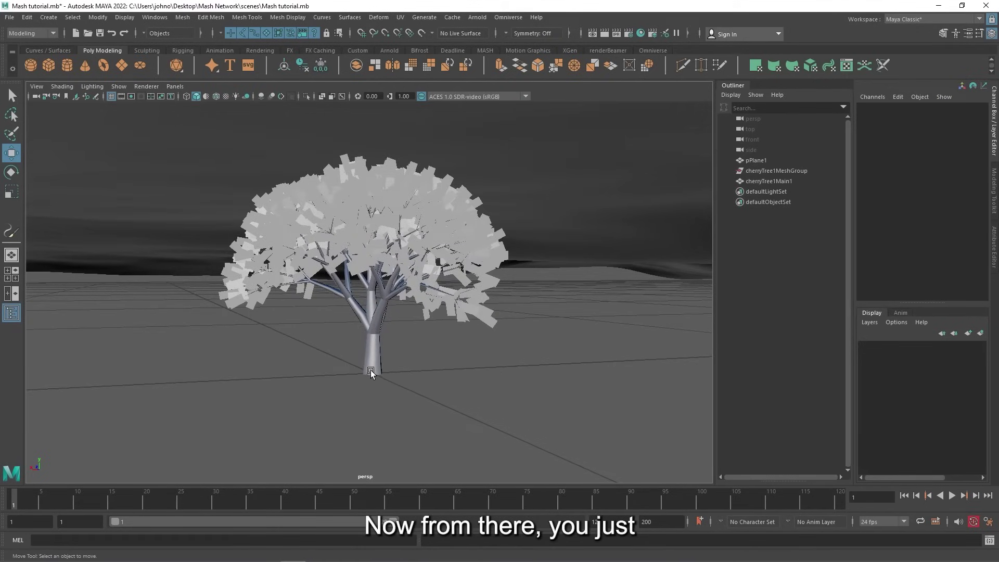
Select the cherryTree1Main1 mesh and switch the workspace to the Animation menu set
click(767, 180)
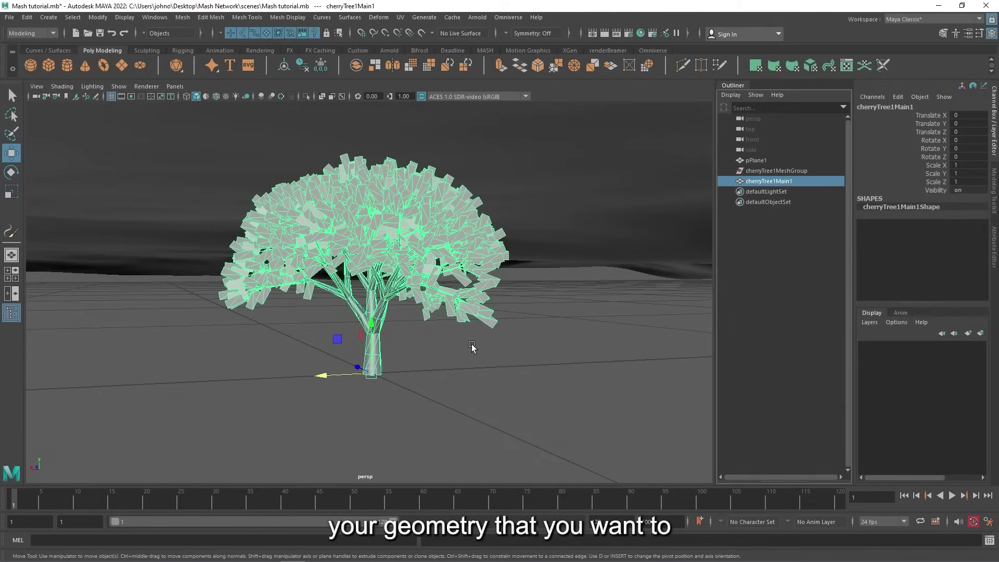
alt+drag(472, 347, 407, 336)
scroll(407, 336, up, 5)
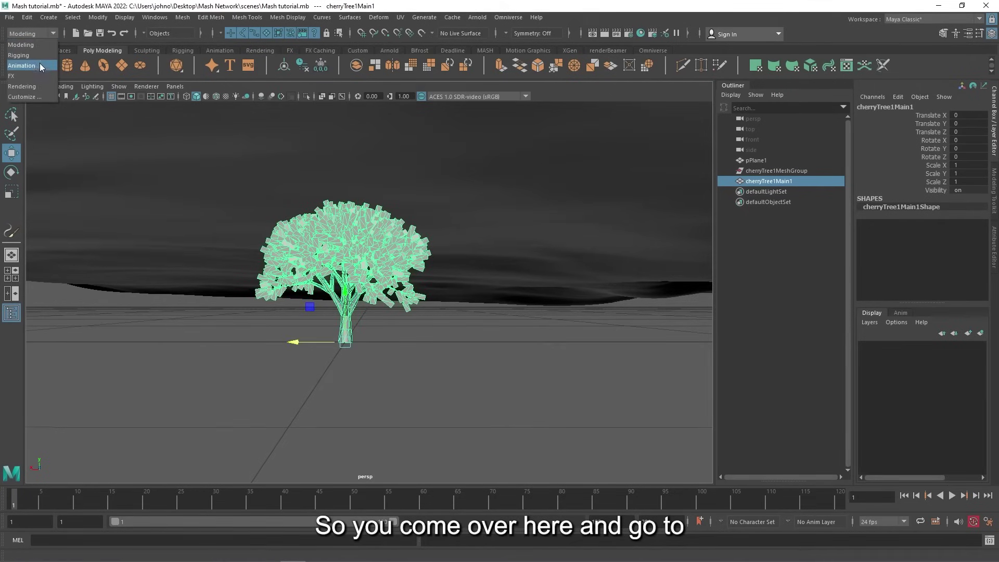
click(40, 66)
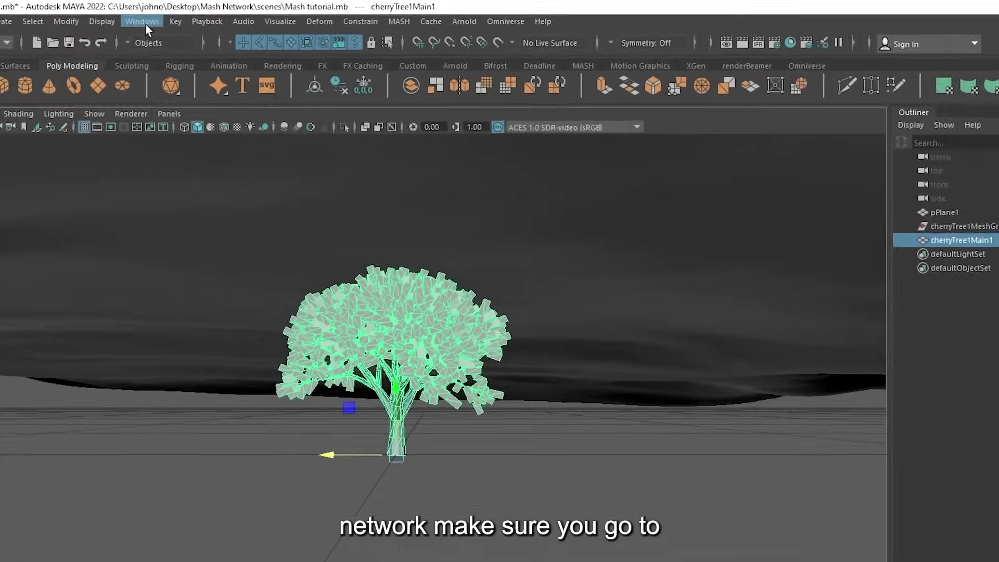
Check in the Plug-in Manager whether MASH.mll is loaded and set to auto load, searching for "mash"
click(155, 17)
mouse_move(239, 114)
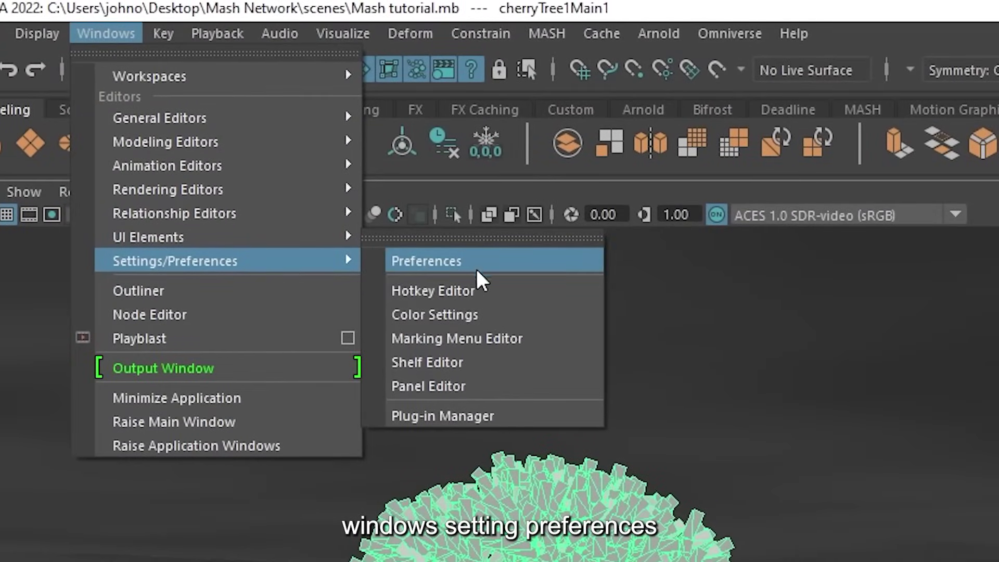
click(492, 416)
text(mash)
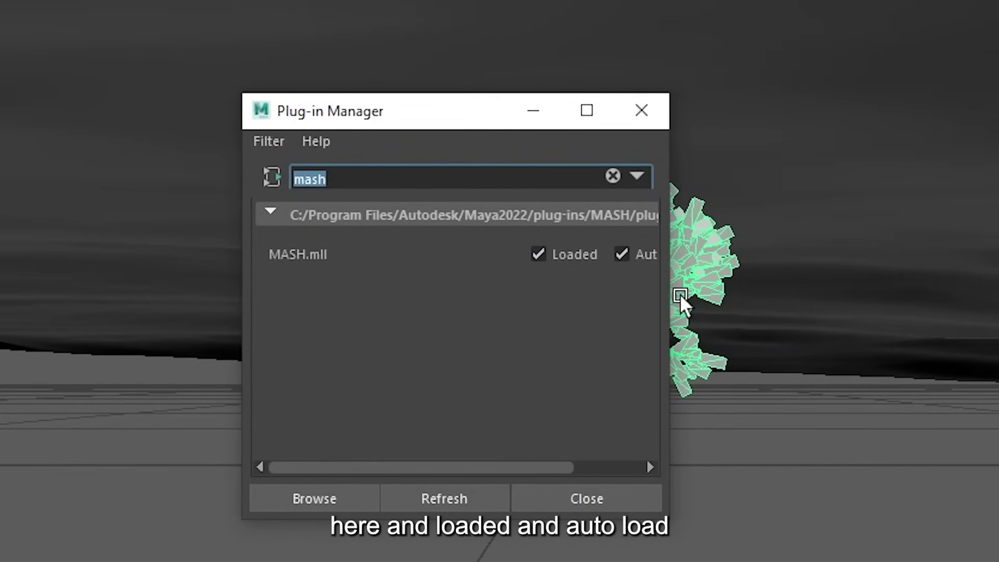
drag(669, 299, 869, 314)
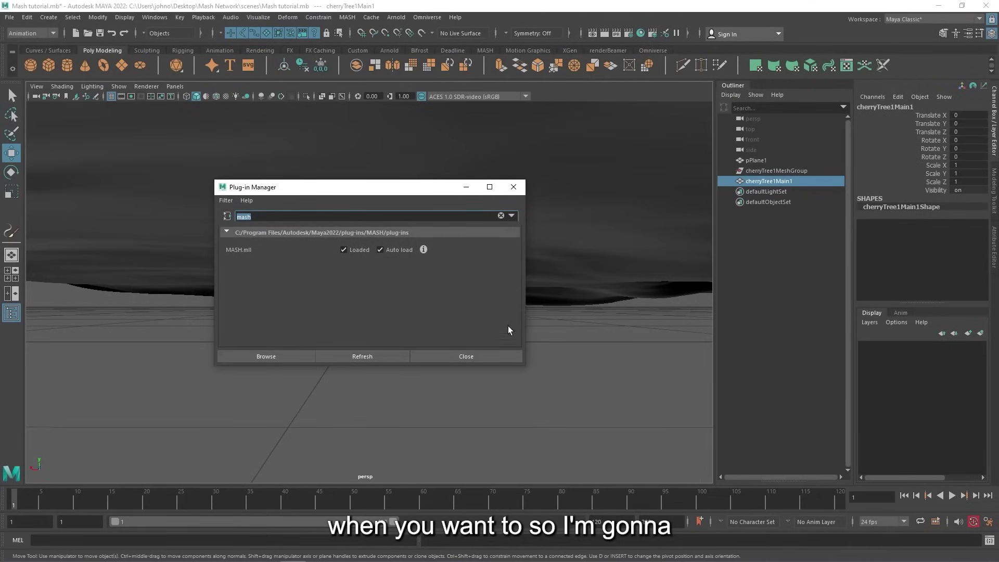
click(449, 357)
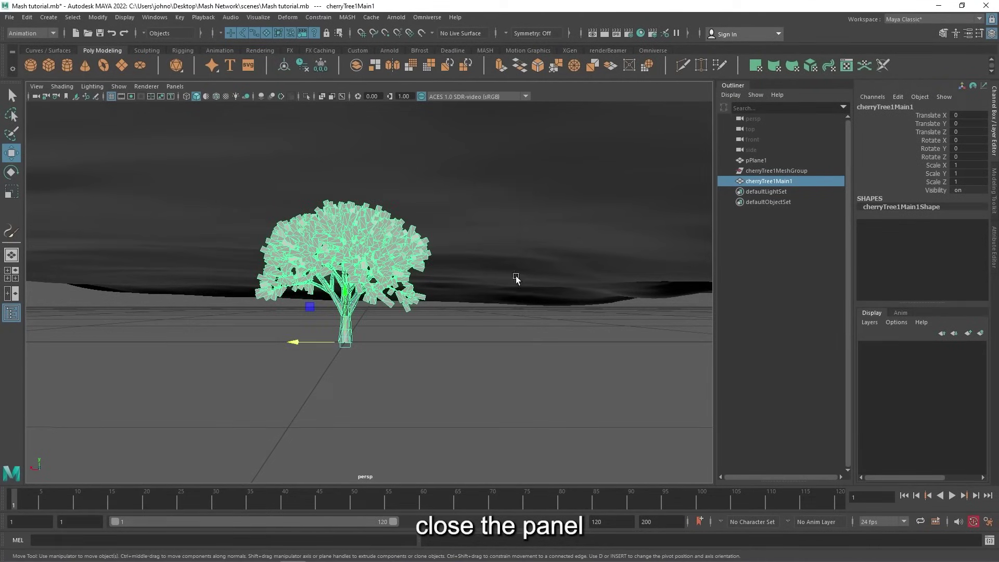
Create a MASH network from the cherry tree with the Mesh geometry type and linear distribution
click(346, 18)
click(442, 36)
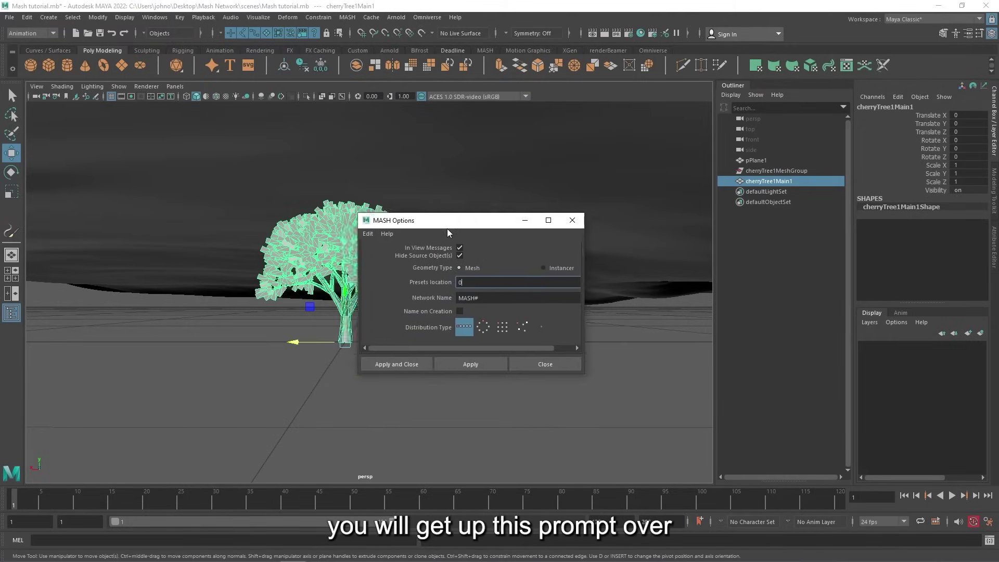
drag(448, 229, 369, 194)
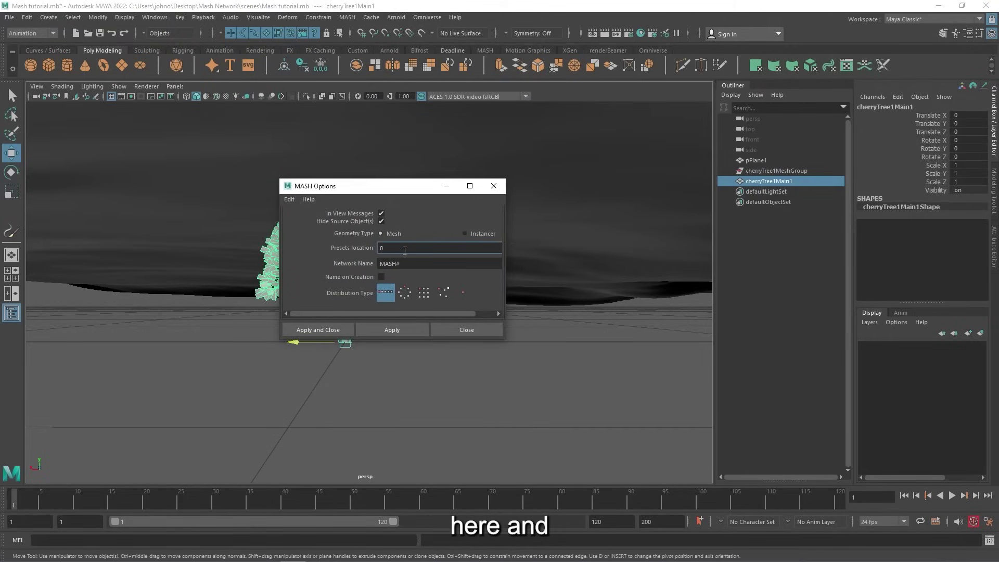
click(409, 330)
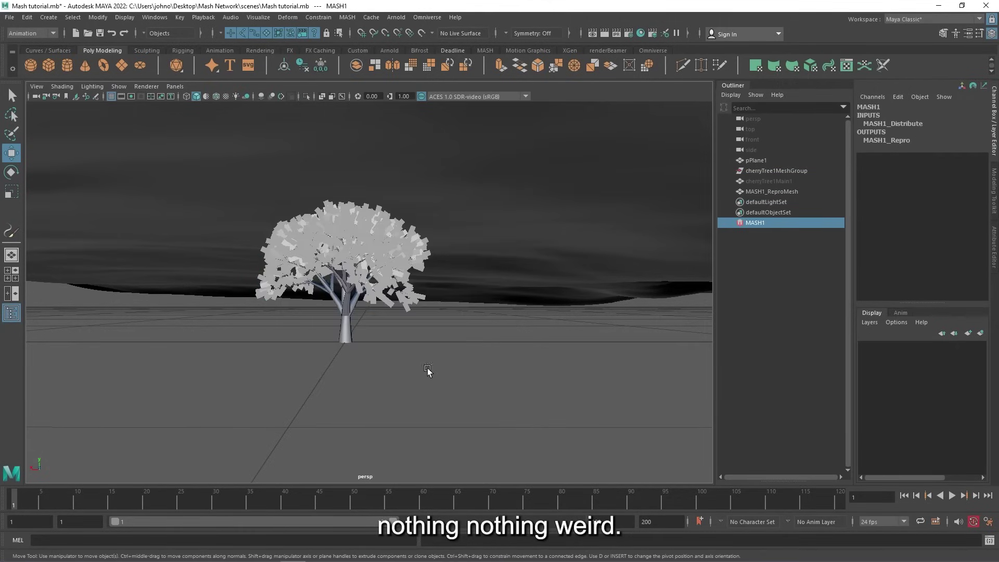
Examine the row of distributed trees and compare the MASH1_ReproMesh object with the source cherryTree1Main1 mesh
alt+drag(476, 332, 682, 319)
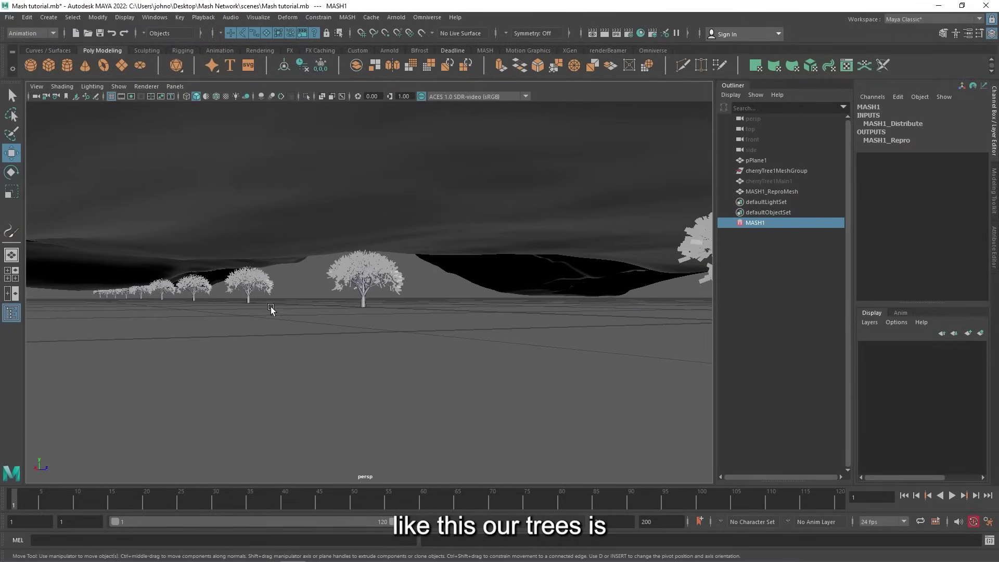
alt+drag(263, 308, 460, 359)
scroll(217, 320, up, 2)
scroll(218, 322, down, 2)
click(408, 281)
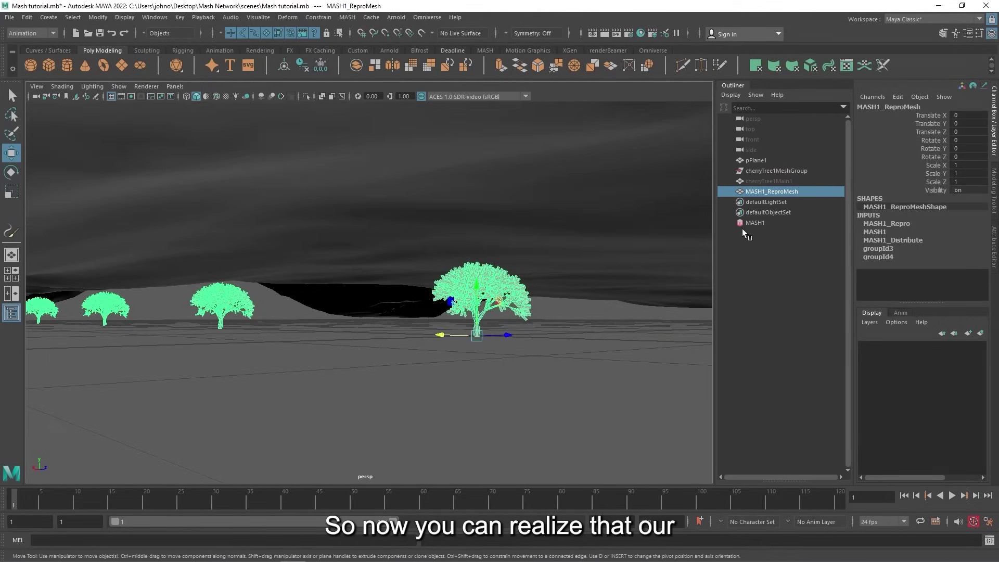
click(771, 182)
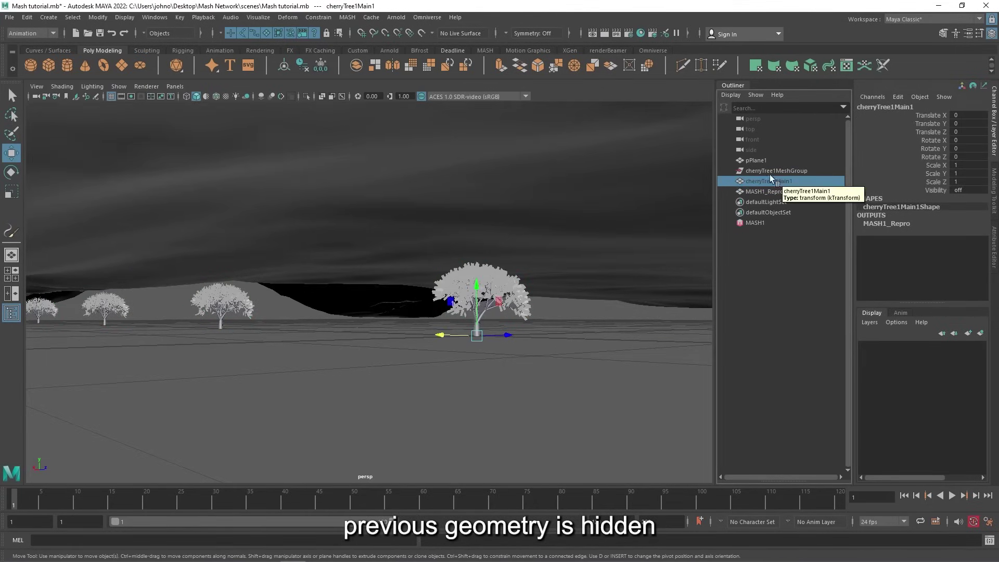
click(763, 192)
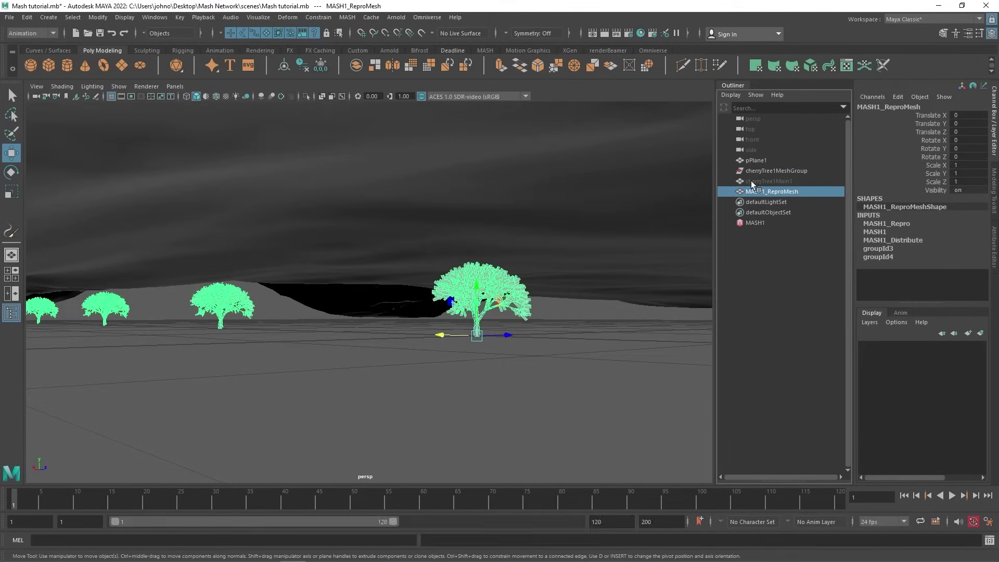
click(767, 181)
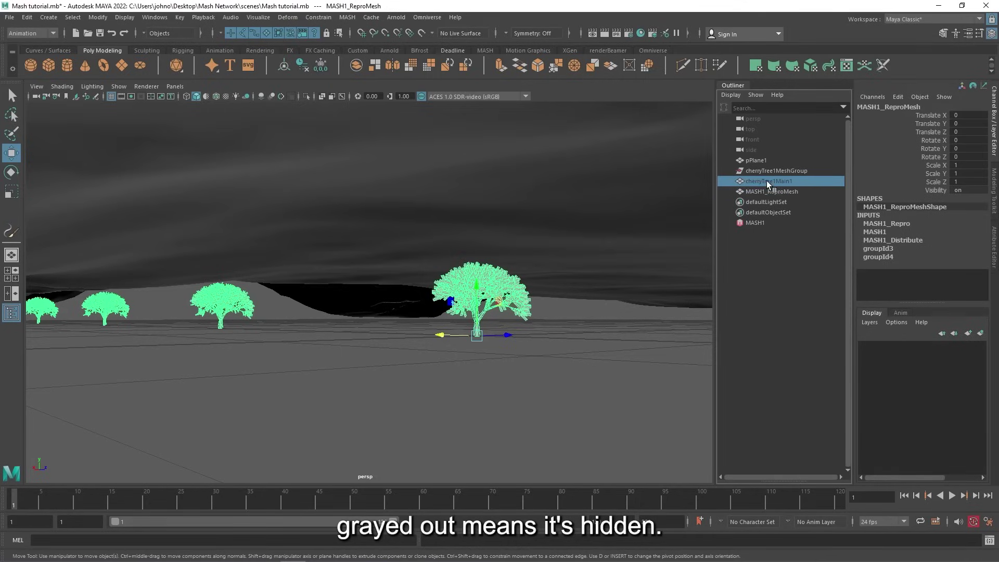
Switch the MASH1 network's geometry type from mesh to instancer, and clear the selection
click(756, 223)
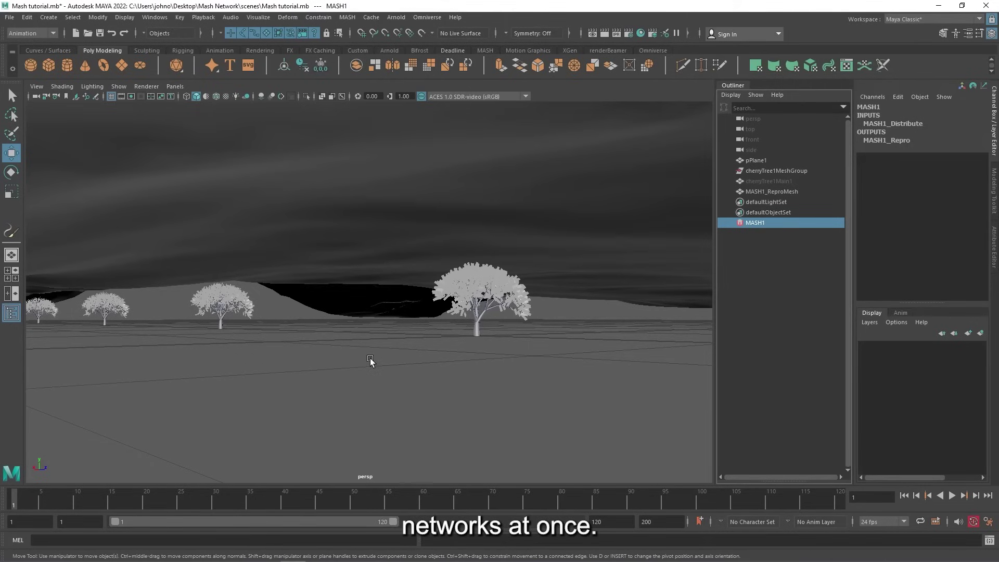
scroll(370, 358, up, 5)
scroll(370, 358, down, 8)
scroll(370, 358, up, 5)
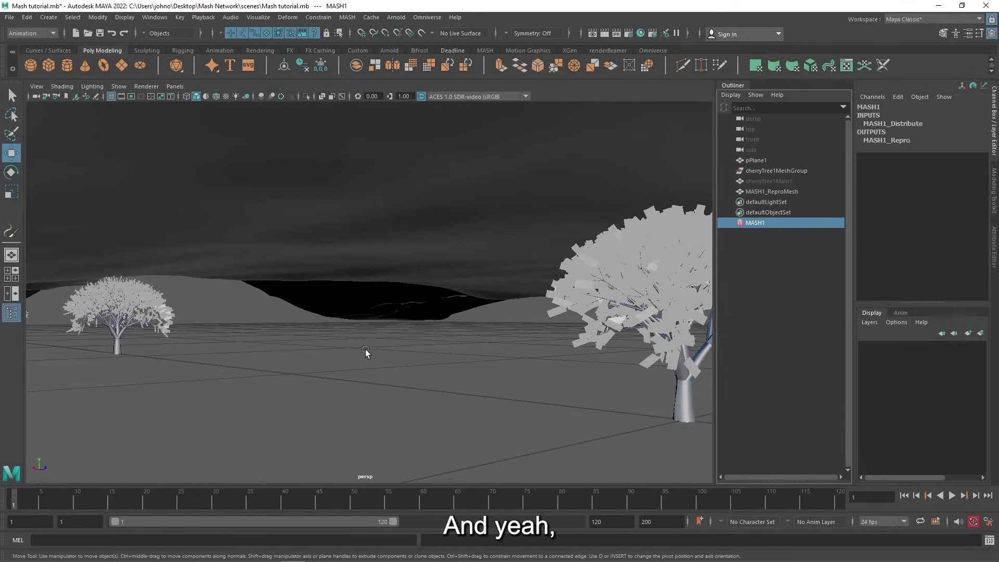
scroll(366, 350, down, 3)
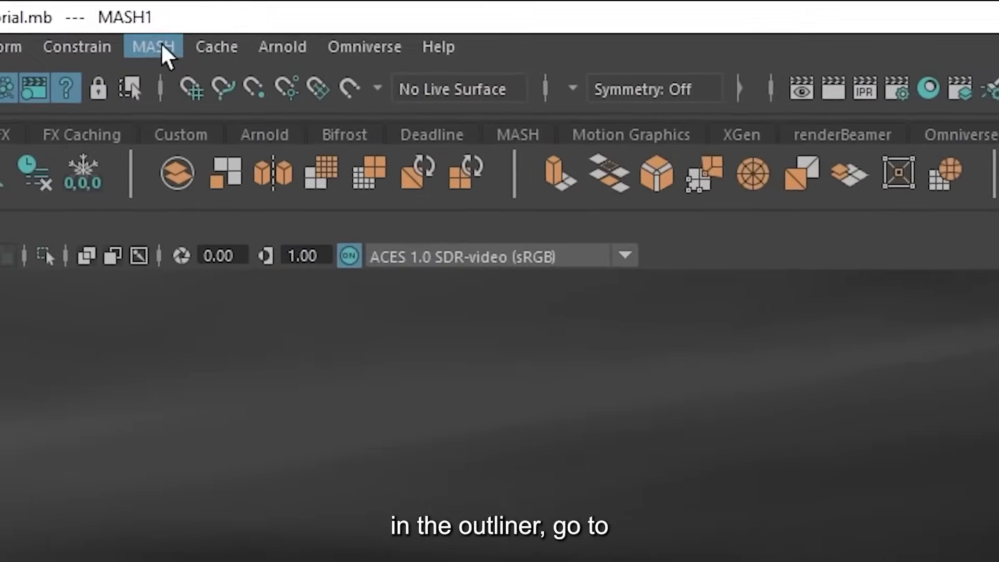
click(158, 47)
mouse_move(298, 162)
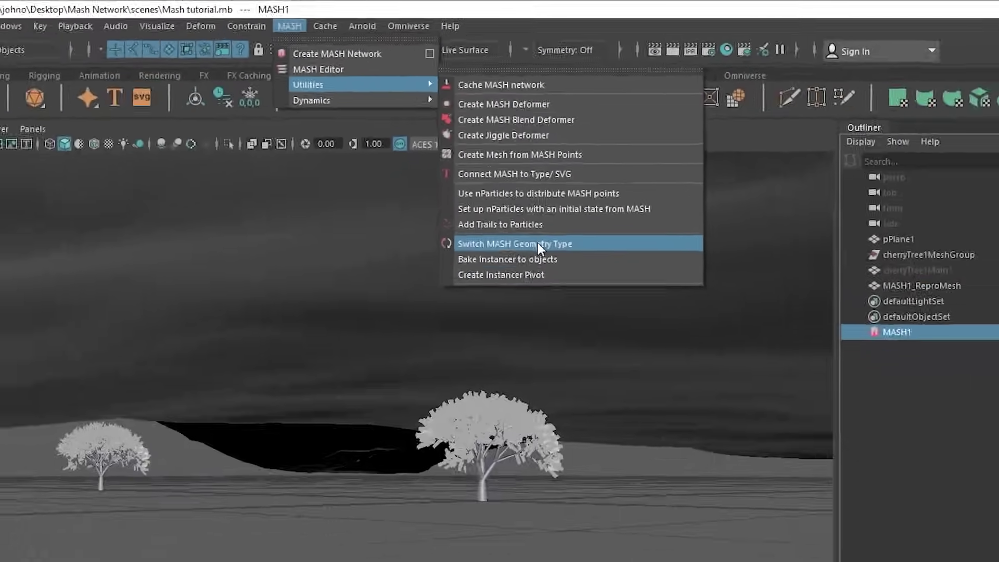
click(538, 242)
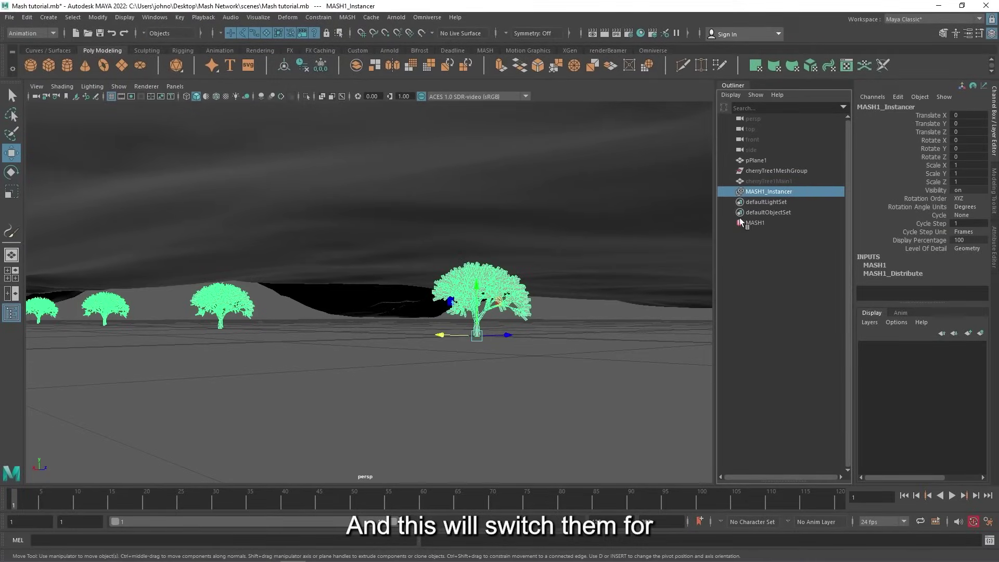
click(355, 332)
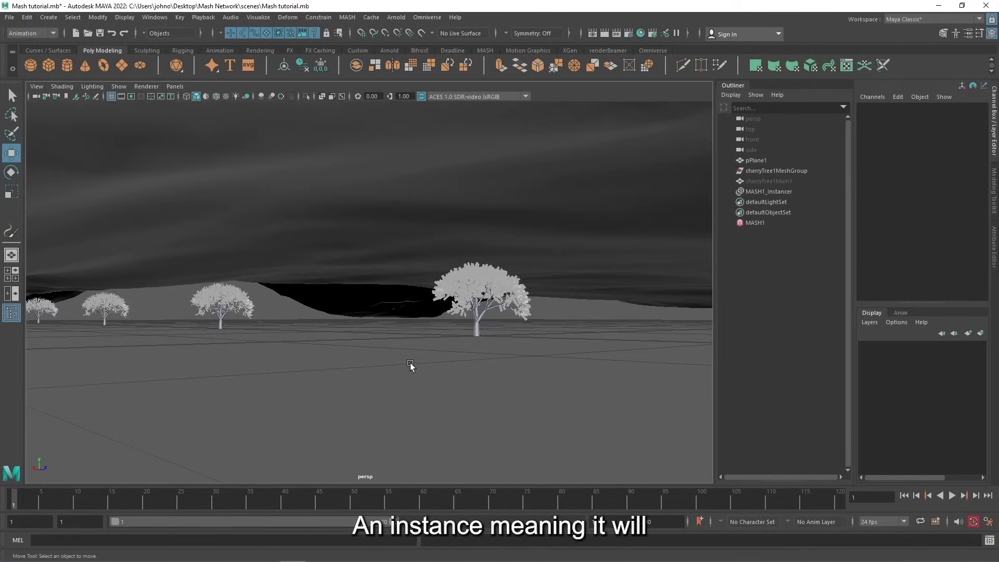
Examine the instanced trees in the row from near and far
scroll(410, 362, up, 3)
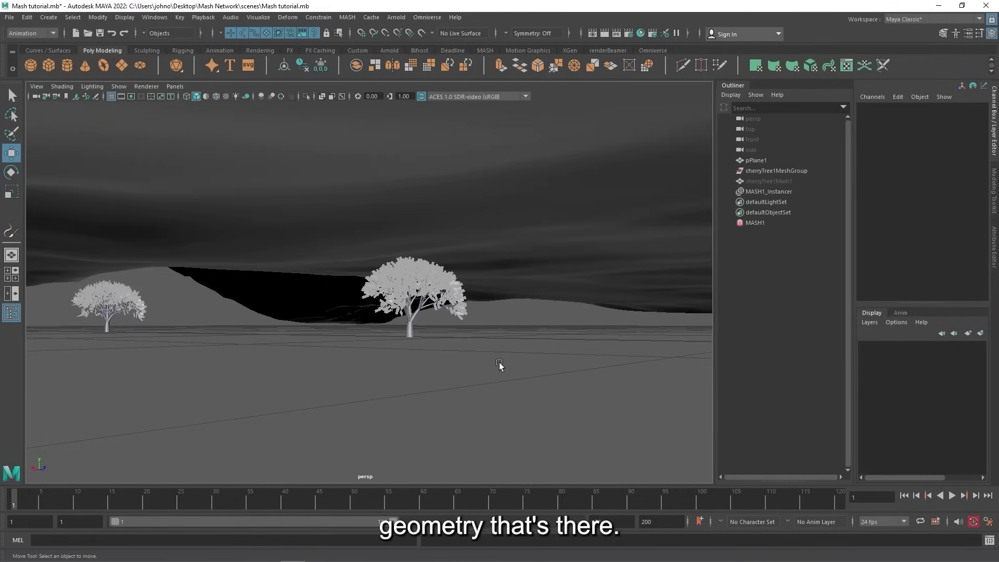
alt+middle_drag(499, 363, 536, 365)
alt+drag(537, 367, 511, 366)
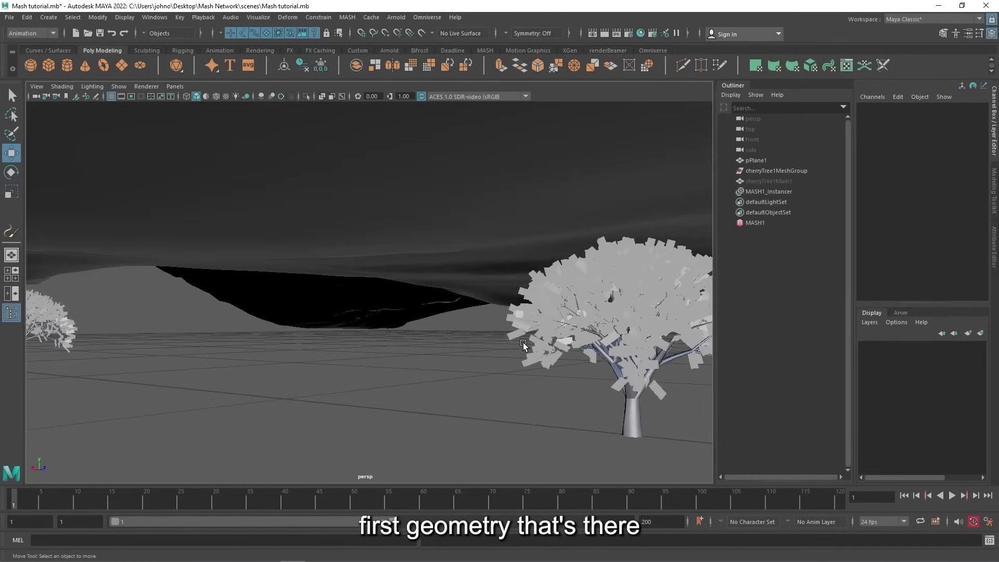
scroll(523, 342, up, 3)
scroll(523, 343, down, 3)
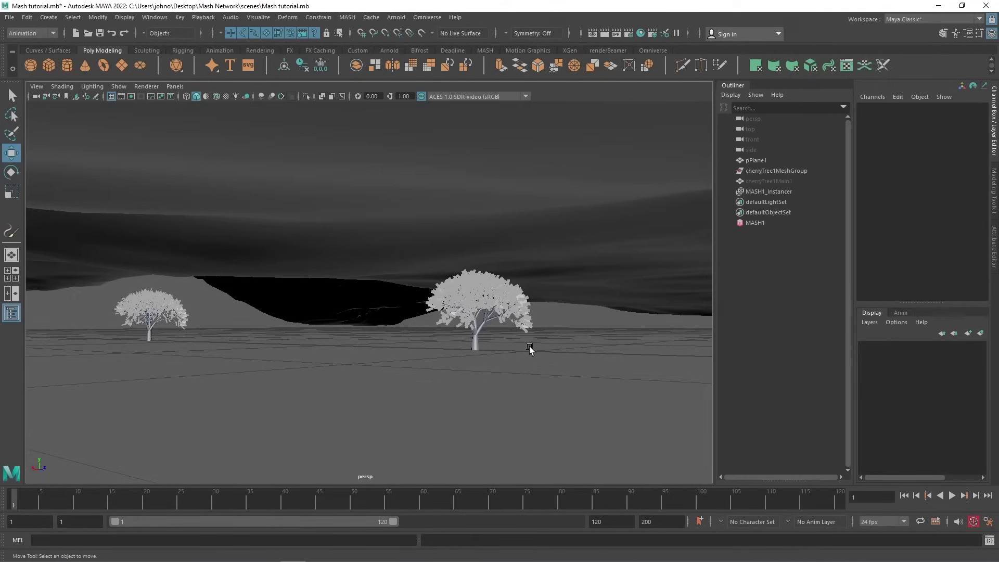
alt+right_drag(327, 354, 352, 348)
alt+middle_drag(606, 339, 467, 344)
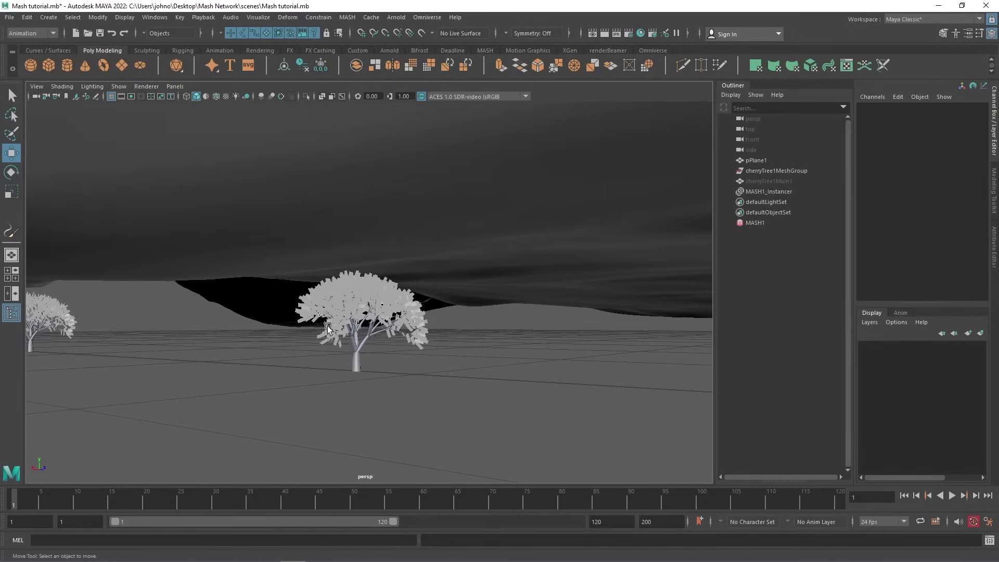
Set the distribution type of MASH1's Distribute node to Mesh
click(755, 223)
key(ctrl+a)
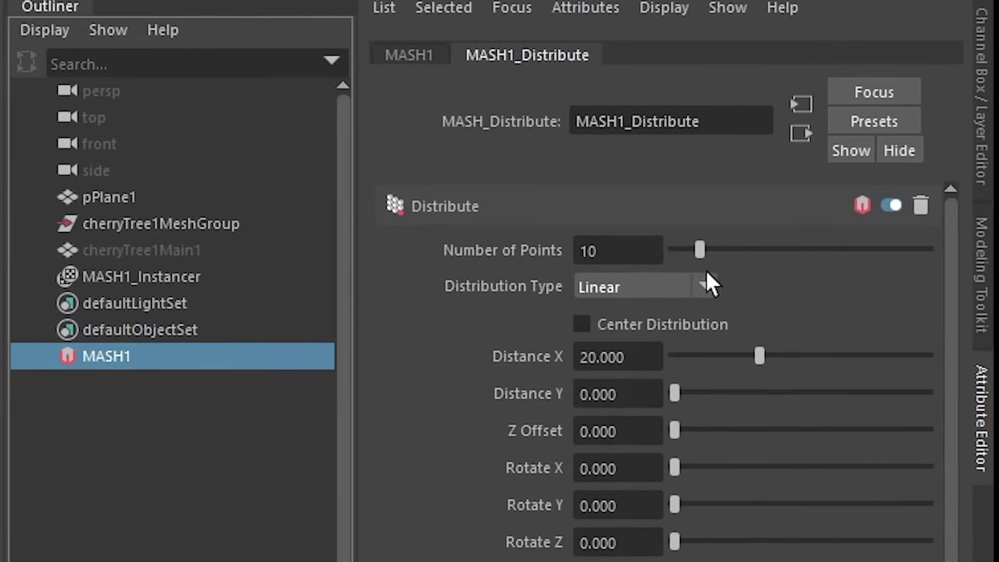
click(885, 195)
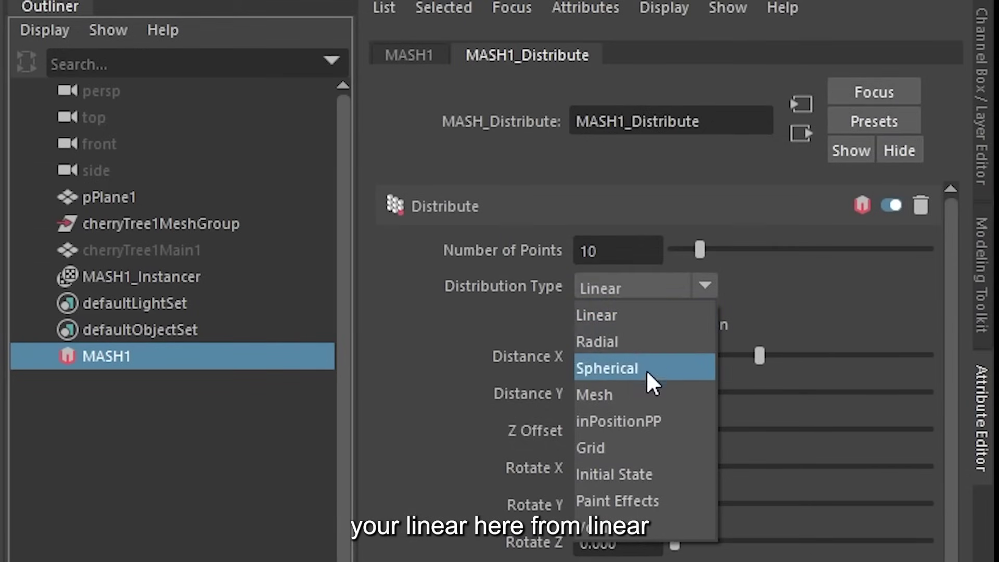
click(630, 396)
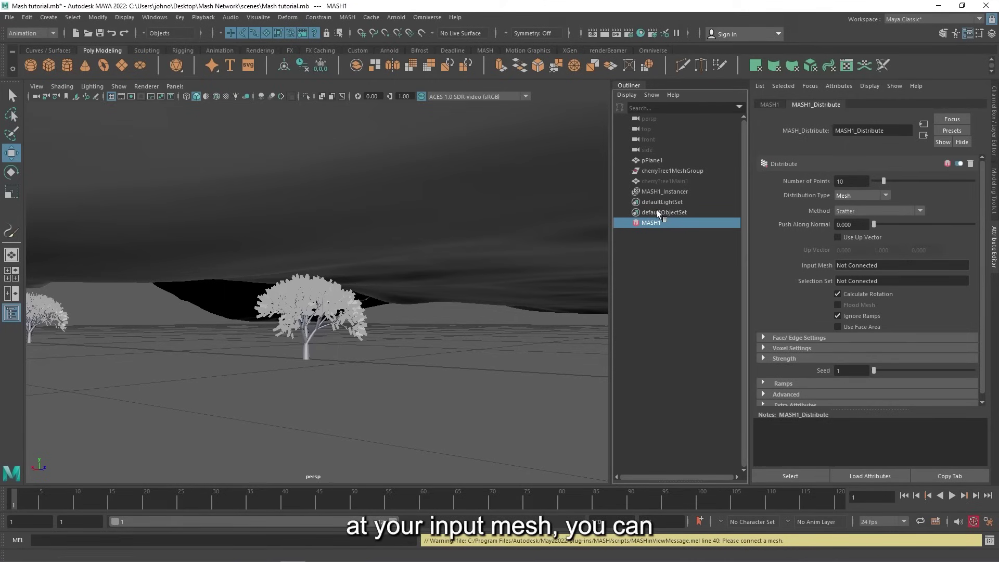
Delete the construction history and freeze the transformations of the terrain plane pPlane1
click(652, 162)
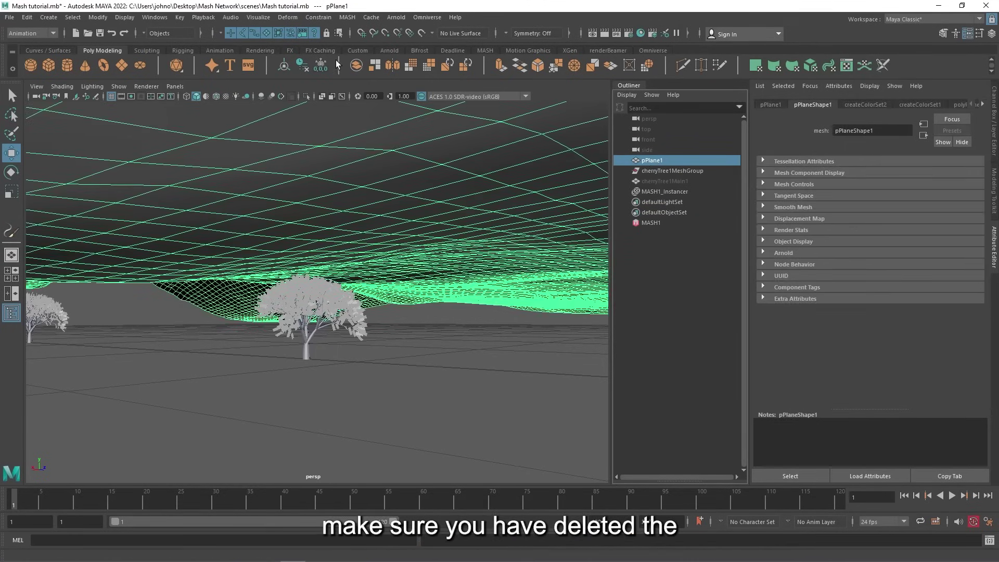
click(303, 70)
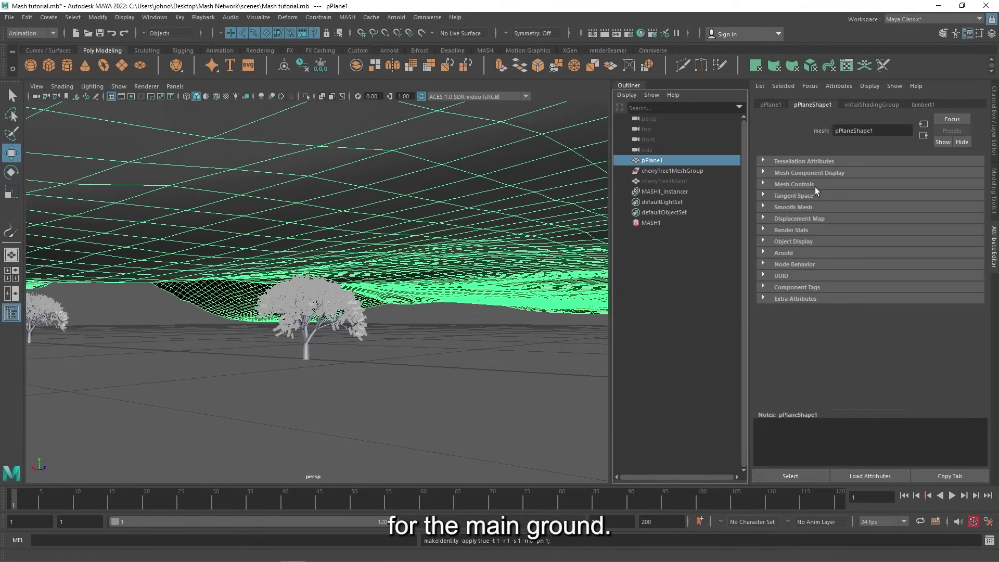
Connect the terrain pPlane1 as the Input Mesh of MASH1's Distribute node
click(652, 222)
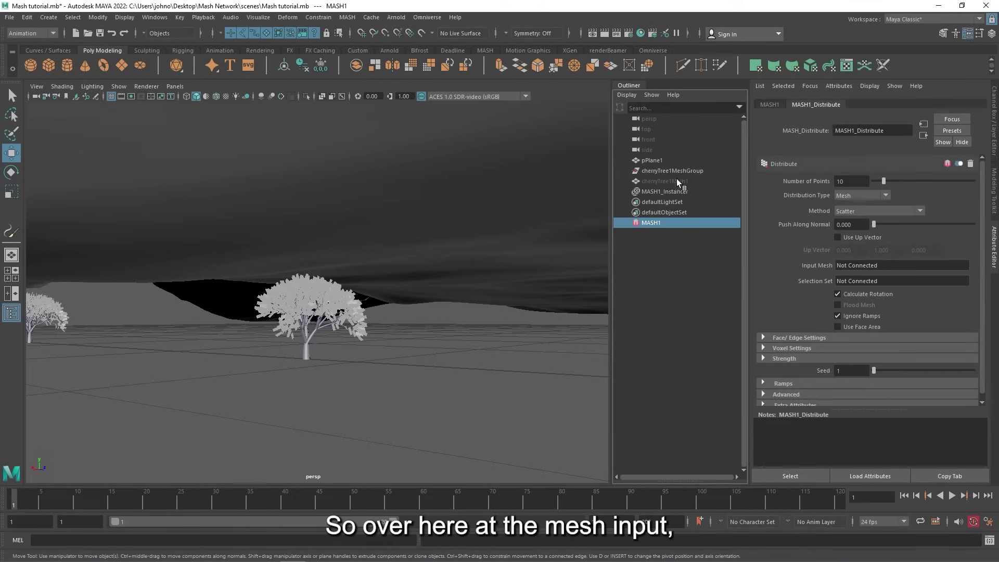
middle_drag(653, 164, 867, 266)
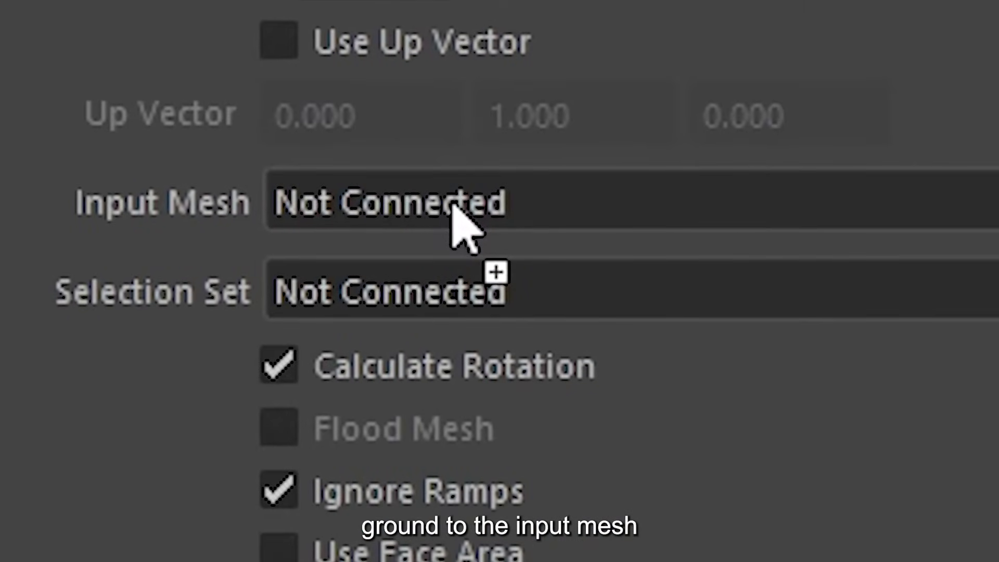
middle_drag(452, 209, 457, 212)
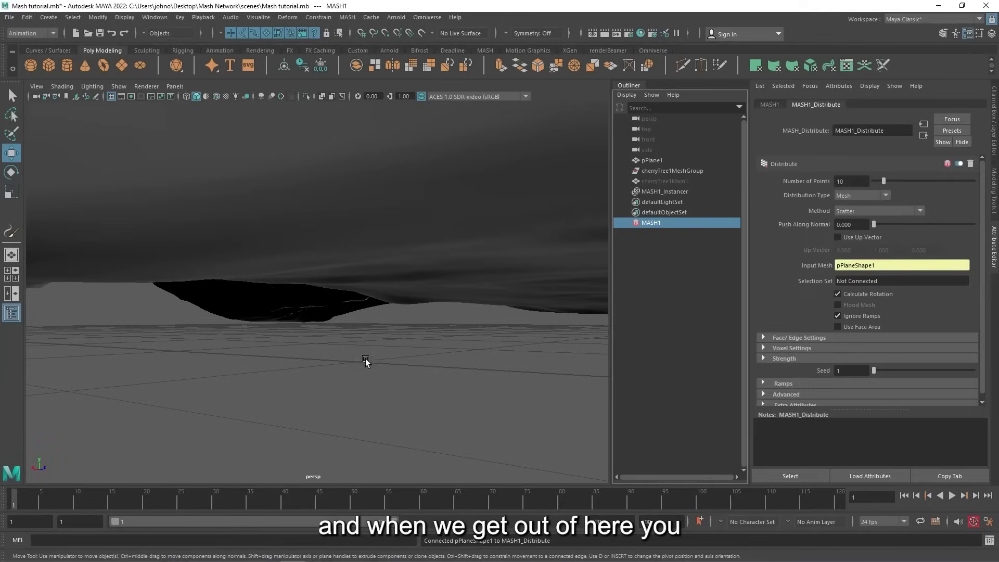
Examine how the trees are scattered across the terrain, up close and over the whole landscape
alt+drag(366, 360, 383, 339)
alt+middle_drag(384, 338, 280, 242)
scroll(159, 366, up, 4)
alt+middle_drag(161, 360, 300, 322)
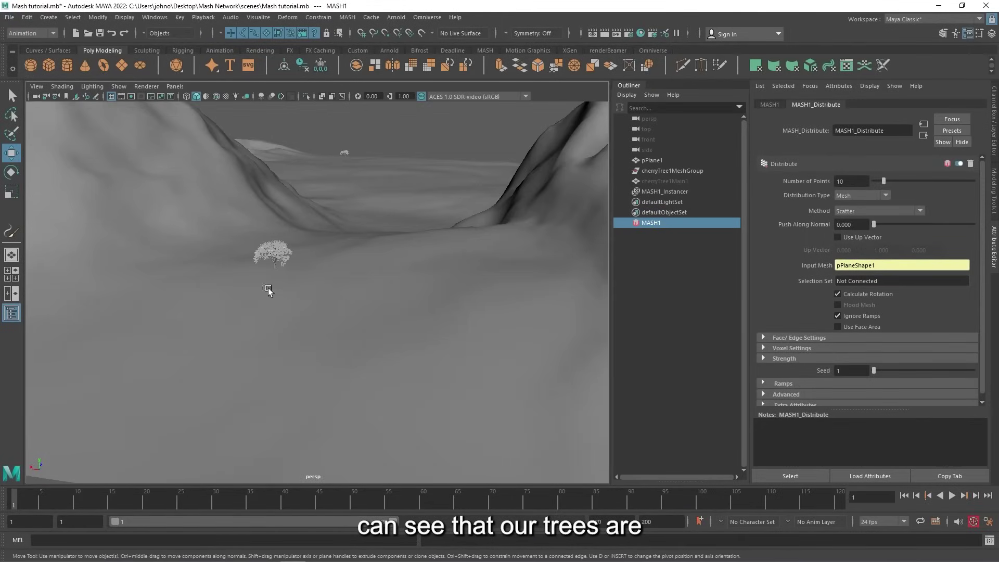
alt+drag(269, 291, 368, 305)
scroll(364, 305, down, 5)
Set the current project to the Mash Network folder on the Desktop
click(8, 17)
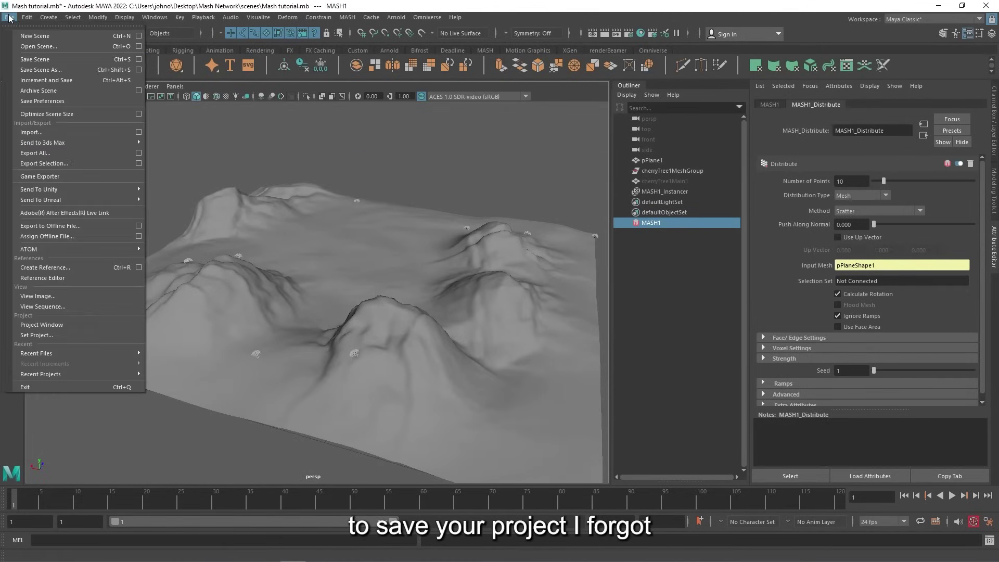
click(48, 335)
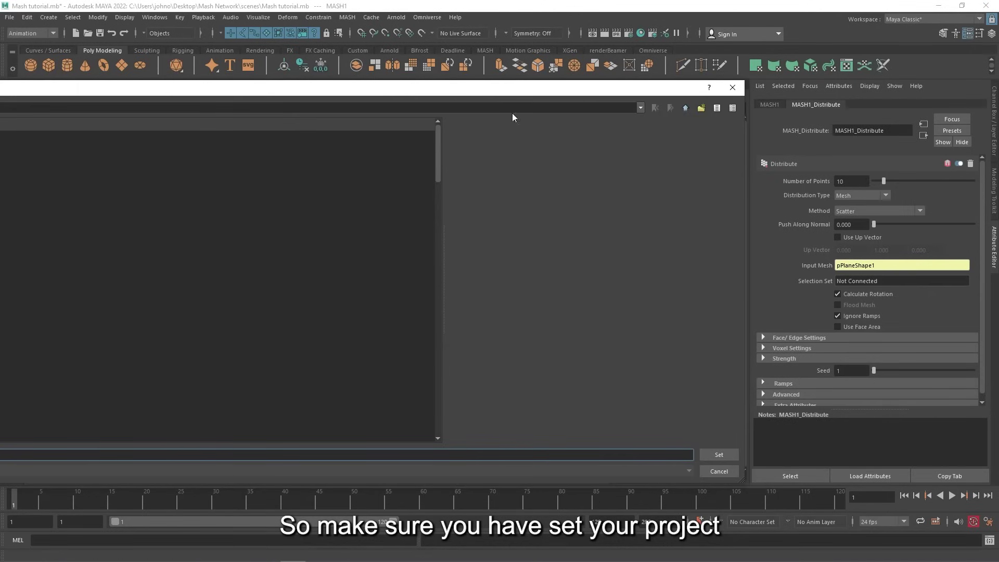
drag(748, 192, 227, 208)
drag(48, 91, 694, 69)
scroll(194, 187, down, 12)
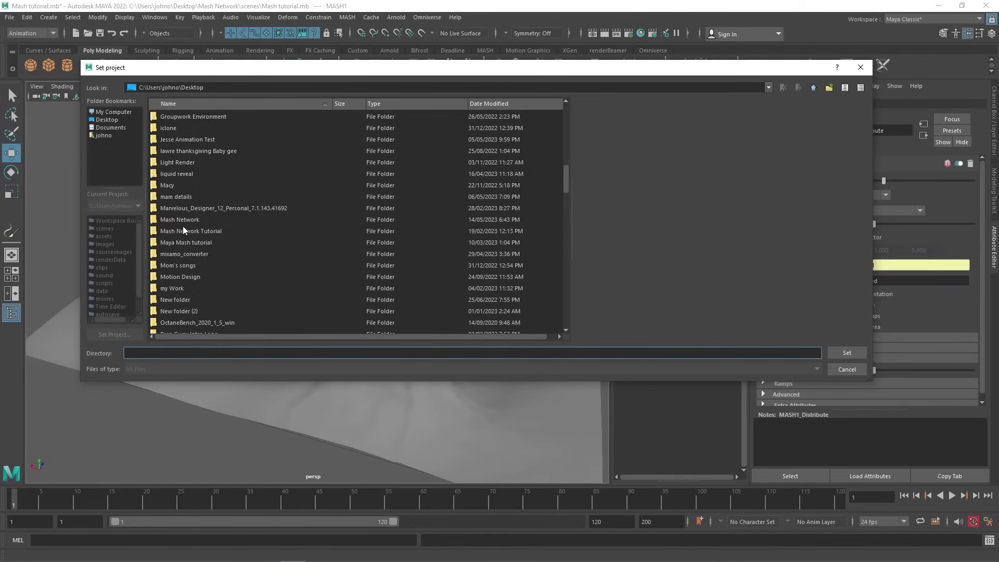
scroll(182, 168, up, 1)
double_click(179, 151)
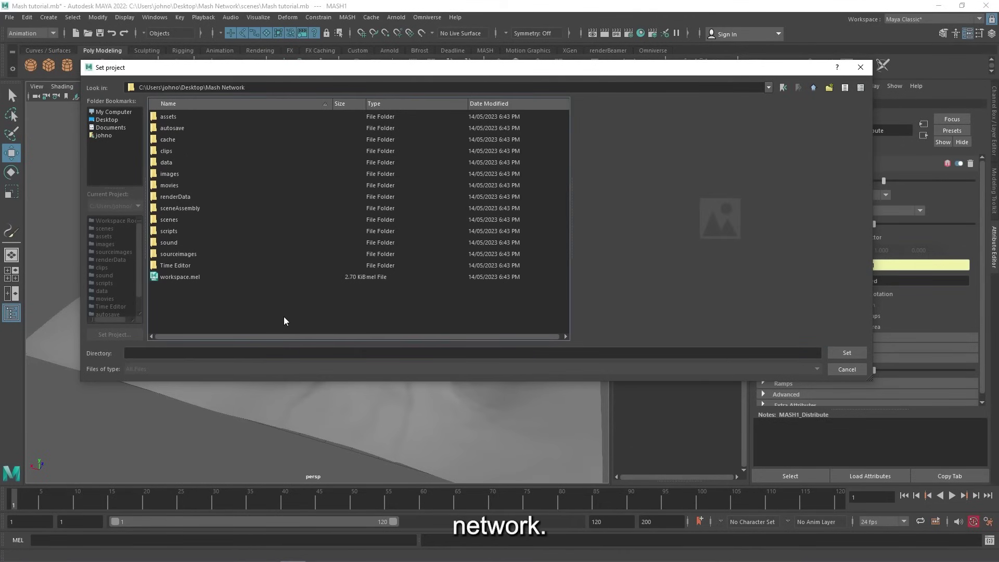
click(856, 355)
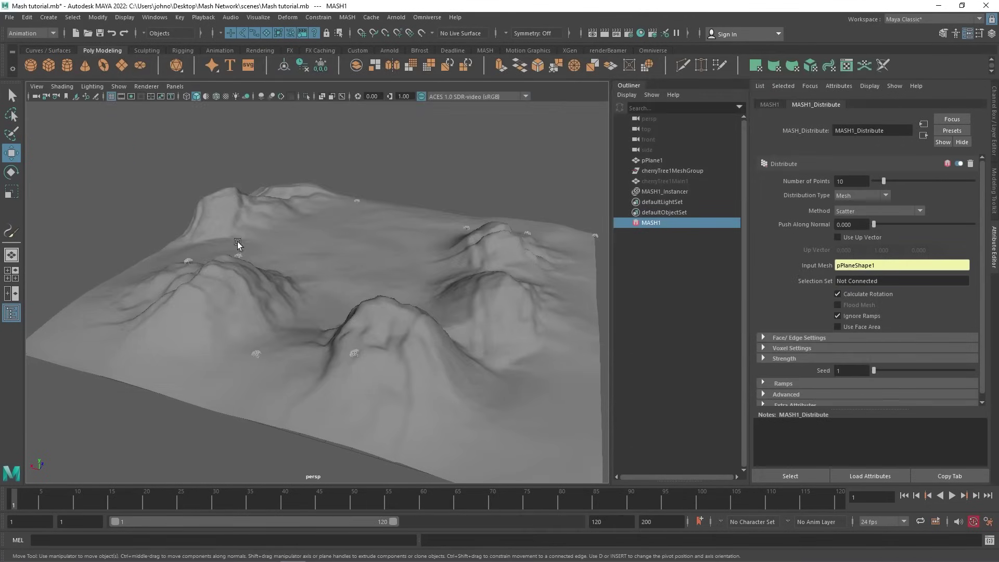
Review the folder locations of the Mash Network project in the Project Window and accept them
click(17, 19)
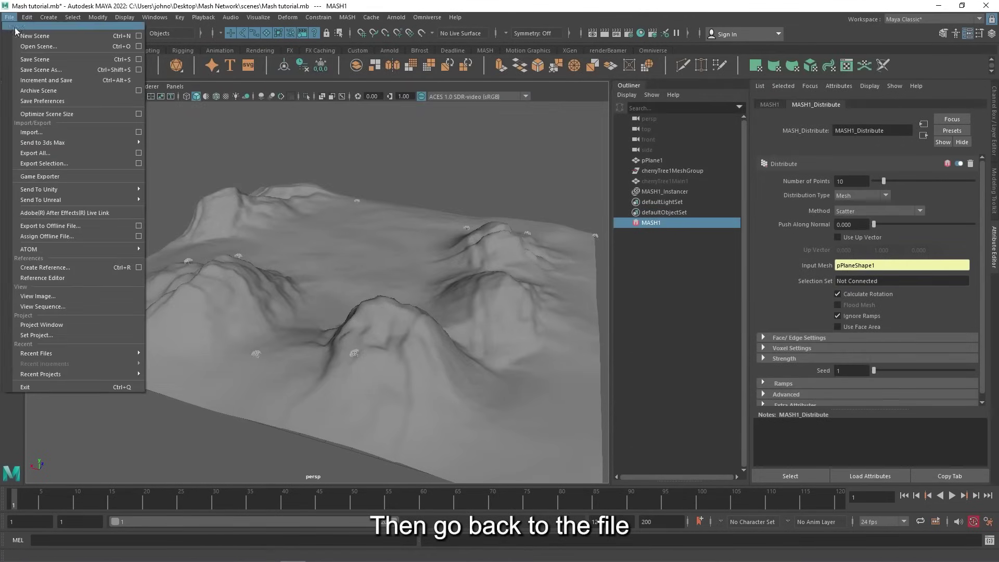
click(41, 324)
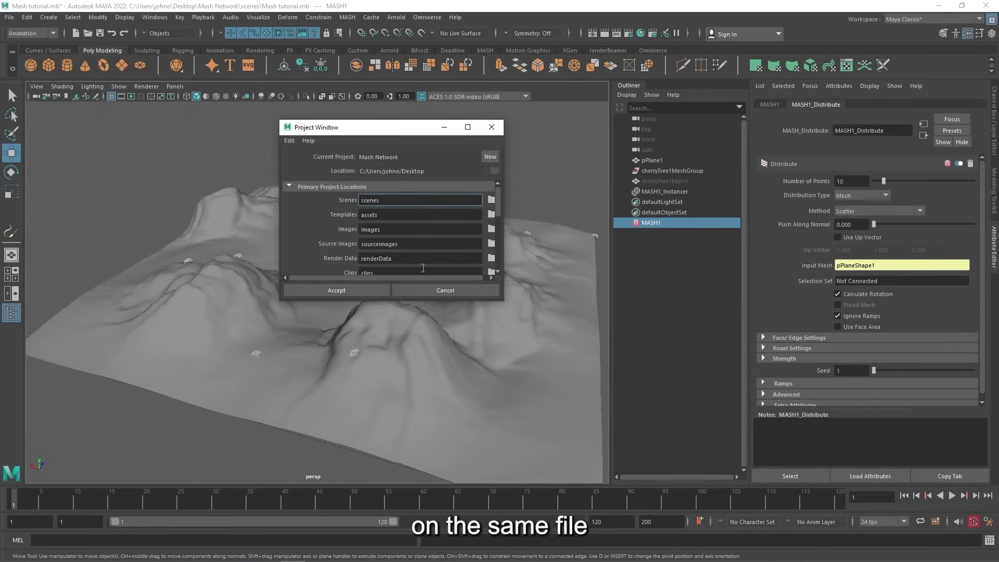
click(322, 291)
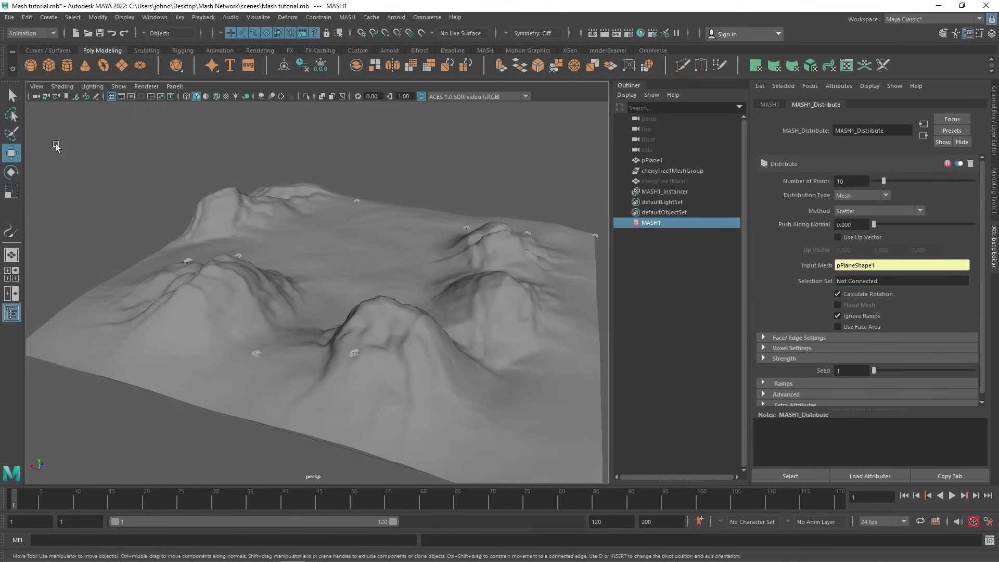
Save the scene, and save it again under the name Mash tutorial.mb in the scenes folder, replacing the existing file
click(9, 17)
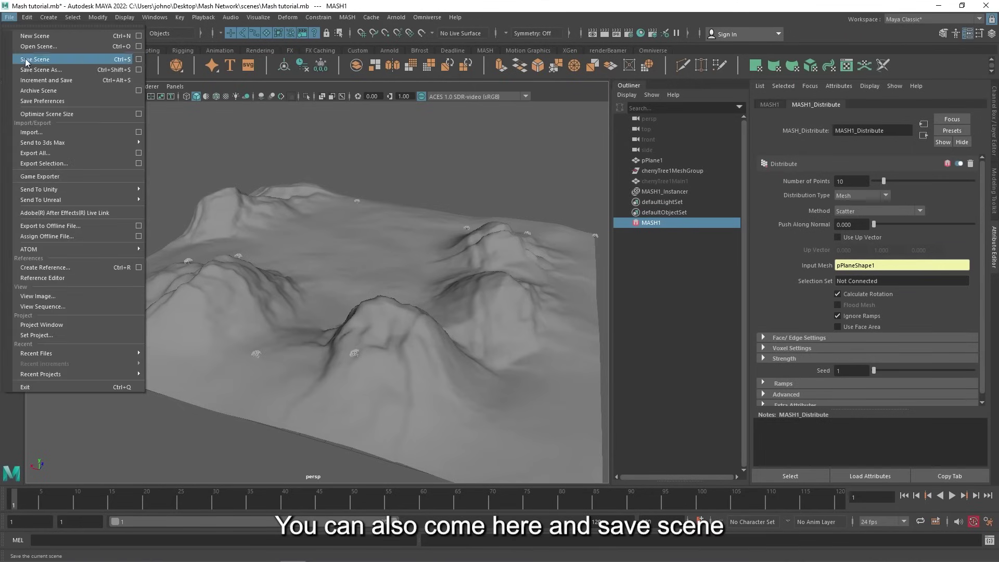
click(54, 59)
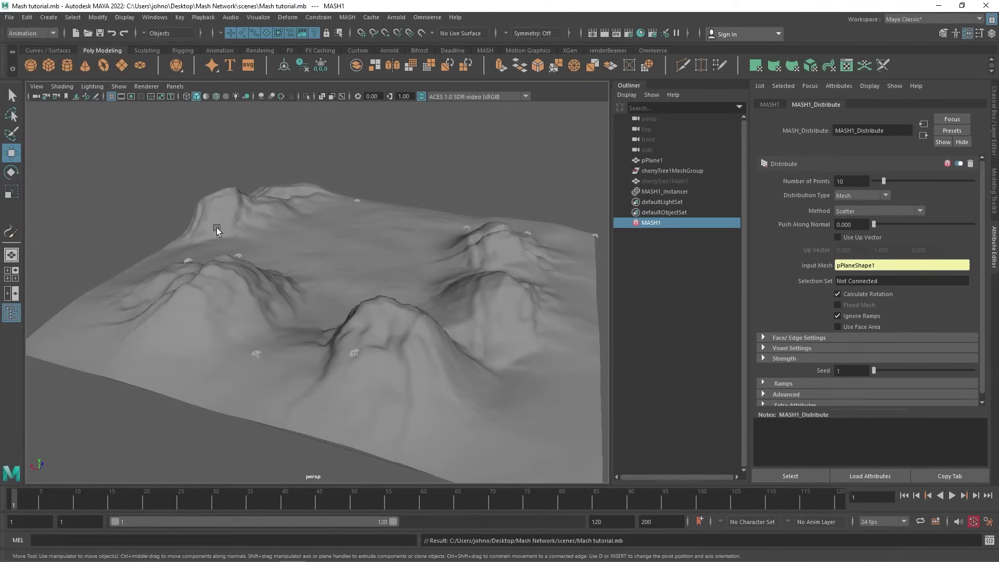
click(10, 18)
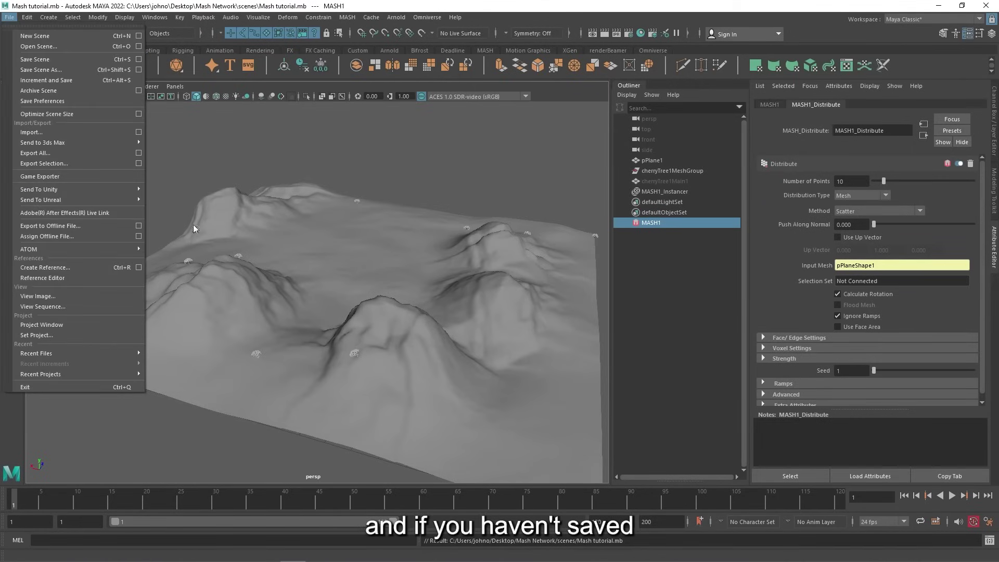
click(42, 70)
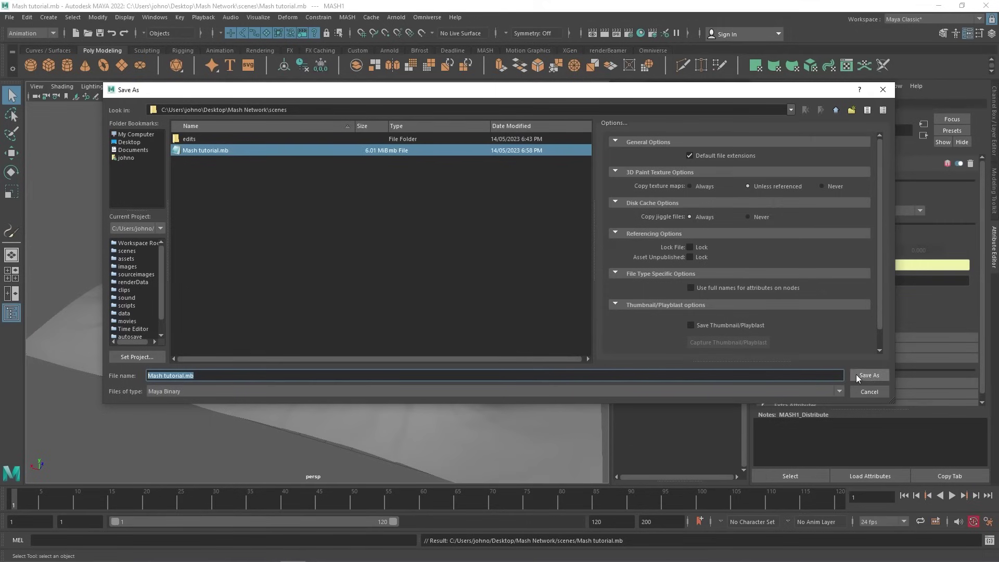
click(870, 376)
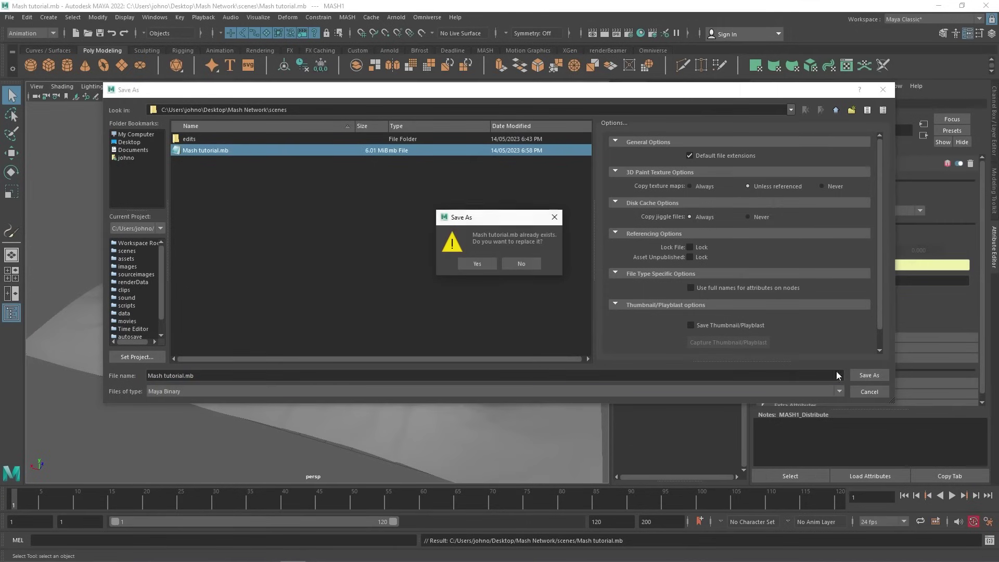
click(482, 262)
key(w)
Raise the number of points of MASH1's Distribute node to 100
scroll(334, 250, down, 3)
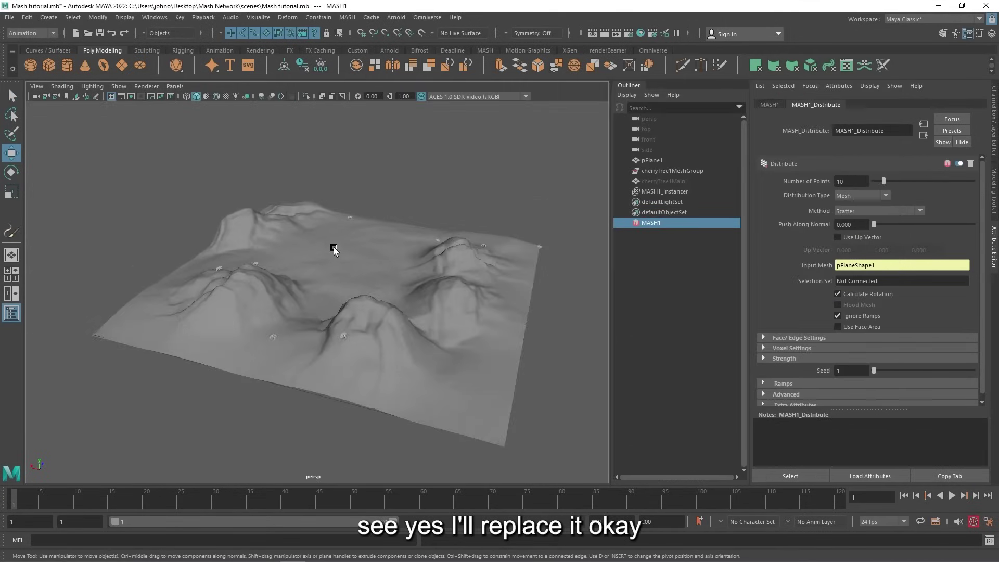
scroll(334, 250, up, 8)
alt+drag(339, 333, 393, 322)
scroll(376, 305, down, 6)
alt+drag(419, 270, 368, 281)
alt+right_drag(368, 281, 470, 276)
alt+middle_drag(470, 276, 388, 290)
scroll(387, 288, down, 5)
scroll(388, 288, up, 5)
scroll(385, 290, down, 5)
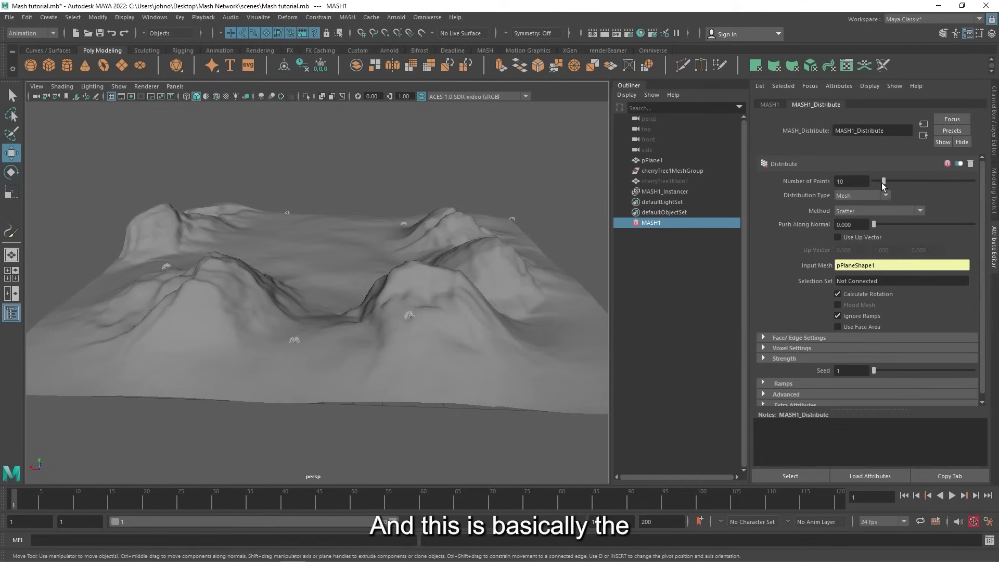
drag(939, 185, 997, 185)
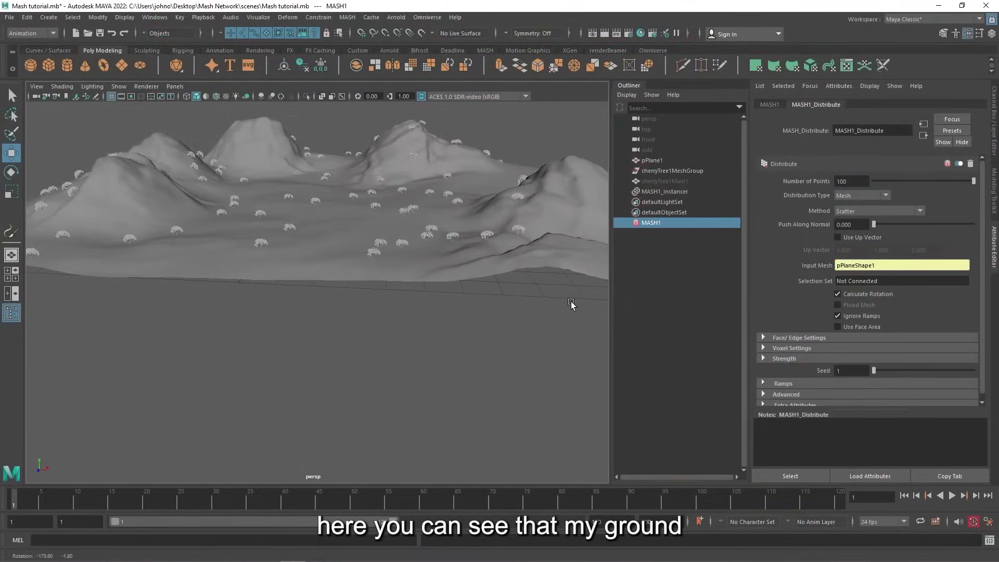
Examine how the trees spread over the hills and valleys of the terrain from different angles
alt+drag(571, 305, 381, 255)
alt+middle_drag(381, 255, 424, 310)
scroll(373, 288, down, 5)
scroll(365, 289, up, 5)
alt+drag(360, 288, 337, 235)
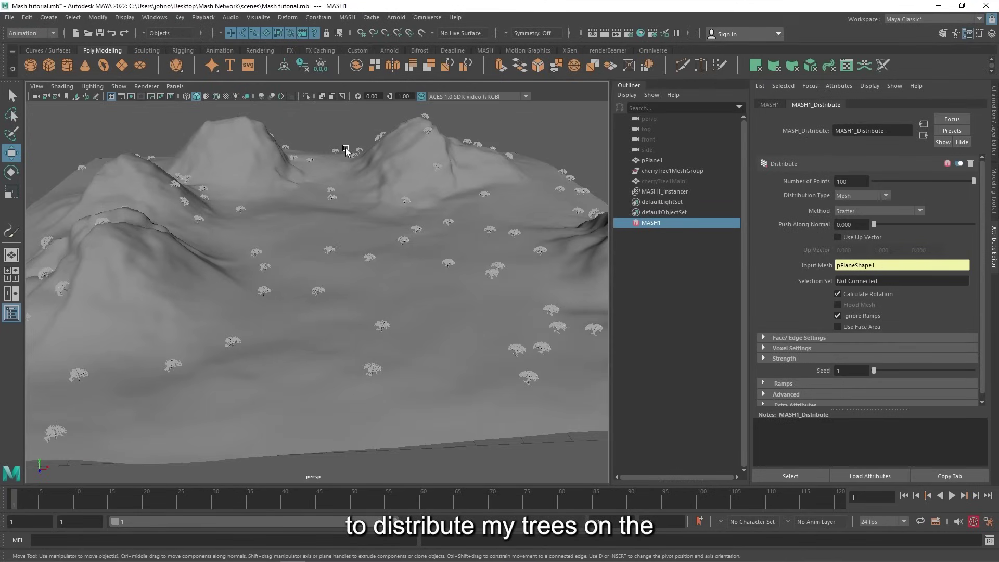
alt+drag(163, 339, 622, 339)
alt+right_drag(385, 321, 326, 314)
alt+middle_drag(325, 314, 198, 312)
alt+right_drag(197, 312, 340, 314)
alt+drag(340, 316, 378, 315)
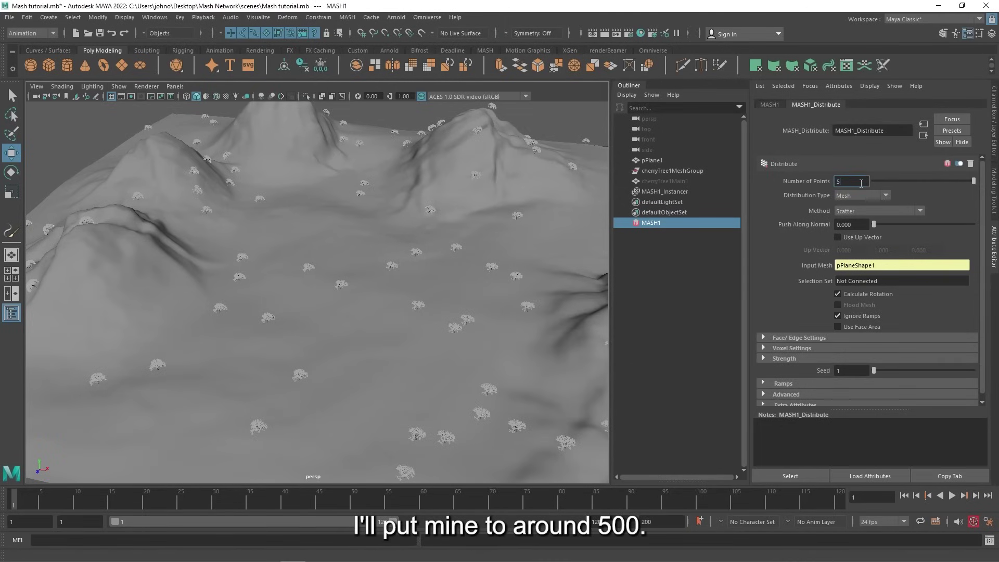
Increase the number of points of MASH1's Distribute node to 2000
key(Return)
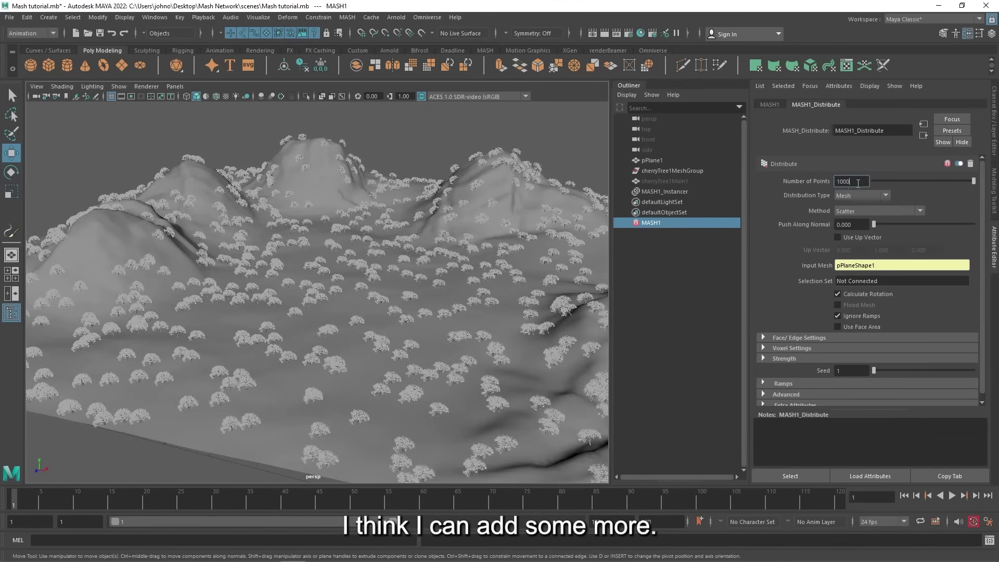
drag(858, 182, 824, 186)
text(200)
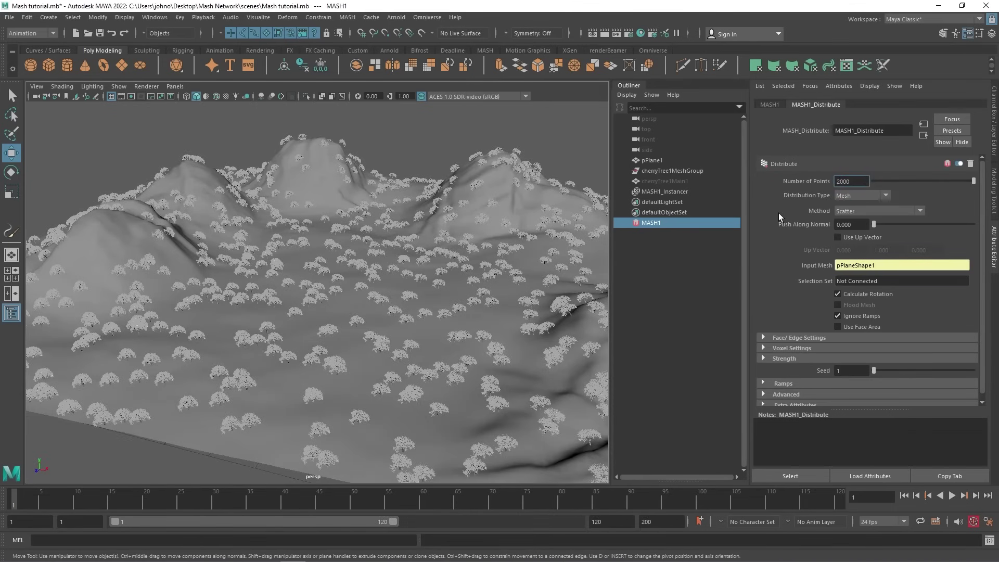
text(0)
key(Return)
Examine the denser tree coverage across the whole terrain
alt+drag(397, 278, 320, 313)
alt+right_drag(320, 313, 493, 331)
alt+middle_drag(492, 331, 390, 352)
alt+drag(390, 353, 410, 336)
alt+right_drag(410, 337, 114, 321)
alt+drag(115, 322, 337, 346)
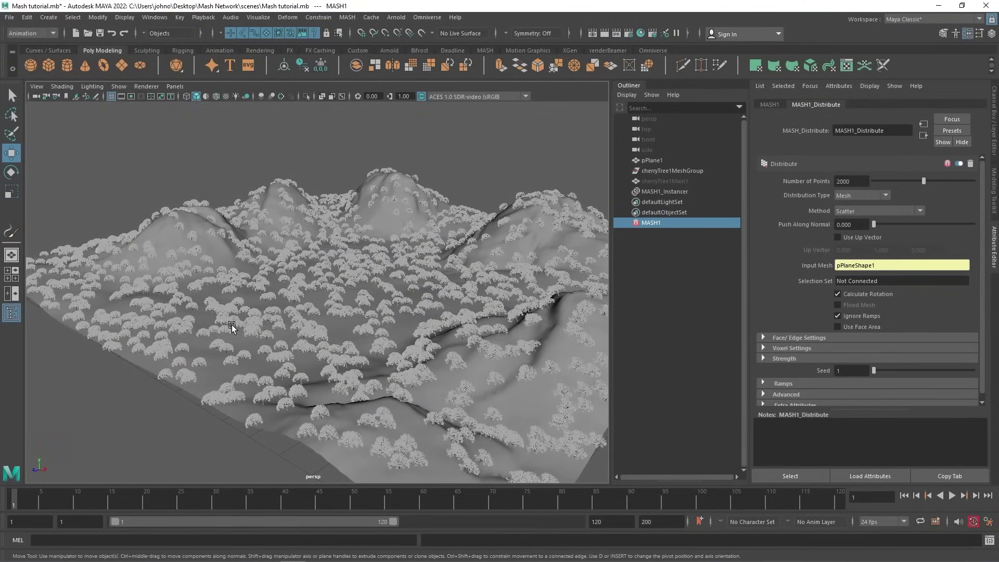
scroll(233, 329, up, 5)
alt+drag(235, 330, 302, 323)
alt+right_drag(443, 303, 301, 274)
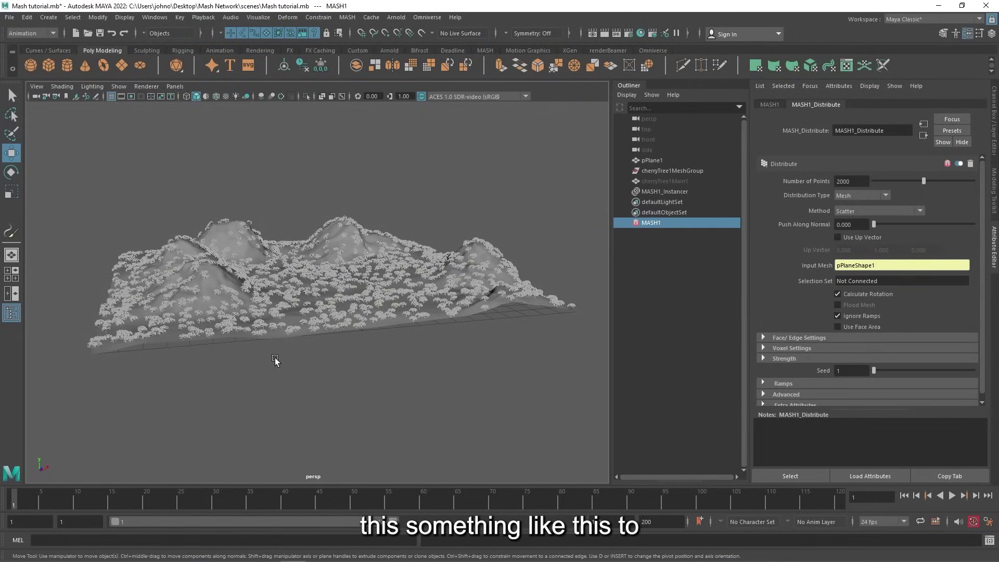
Deselect the MASH network and inspect the individual trees up close
click(353, 205)
alt+right_drag(353, 205, 397, 306)
mouse_move(397, 306)
alt+middle_down()
mouse_move(357, 335)
mouse_move(405, 308)
alt+middle_up()
alt+right_drag(406, 309, 365, 315)
scroll(397, 276, down, 3)
scroll(396, 276, up, 3)
mouse_move(292, 336)
alt+mouse_down()
mouse_move(367, 343)
mouse_move(295, 351)
mouse_move(281, 330)
alt+mouse_up()
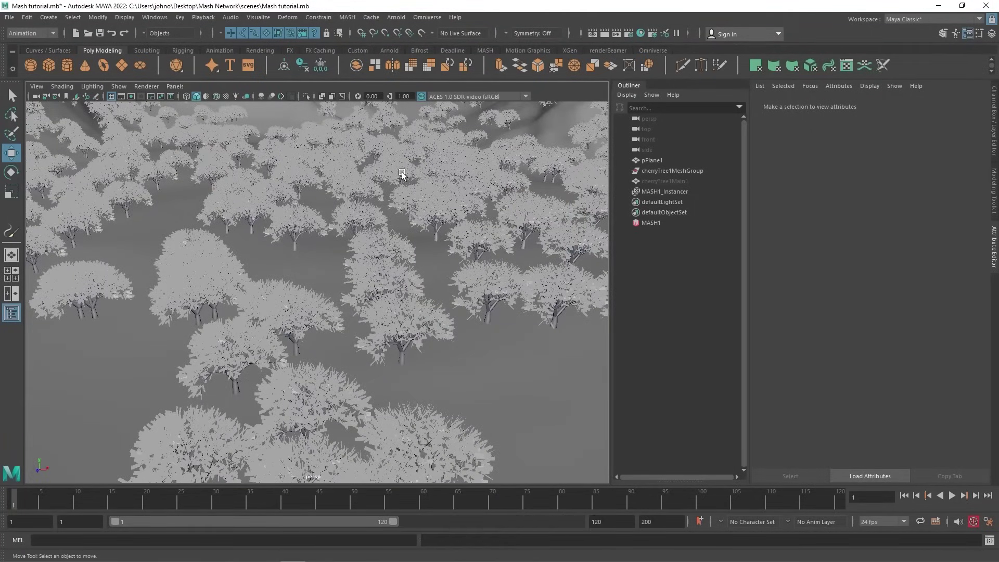
Select MASH1 and look up the utility that bakes the instancer to objects, without running it
click(649, 224)
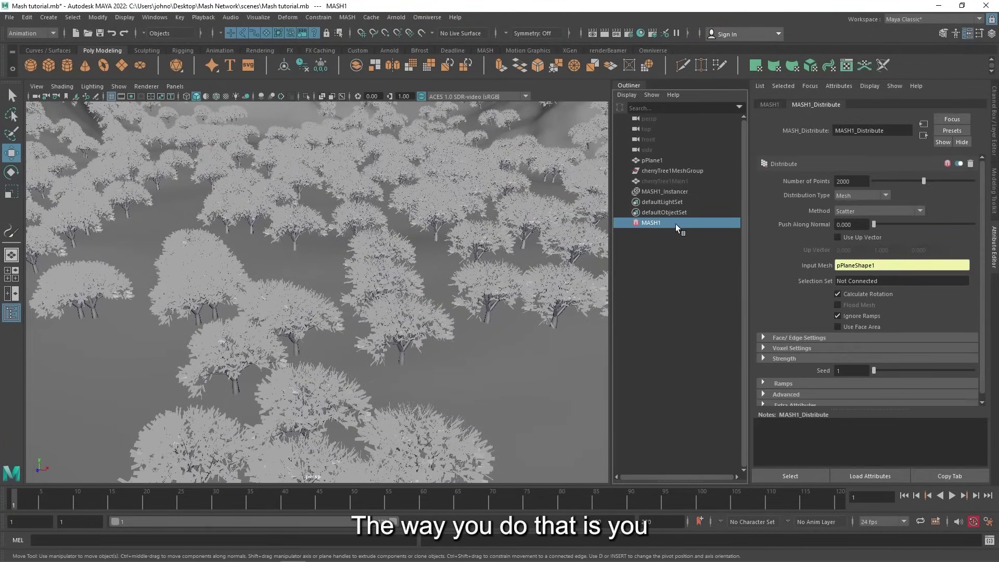
click(349, 18)
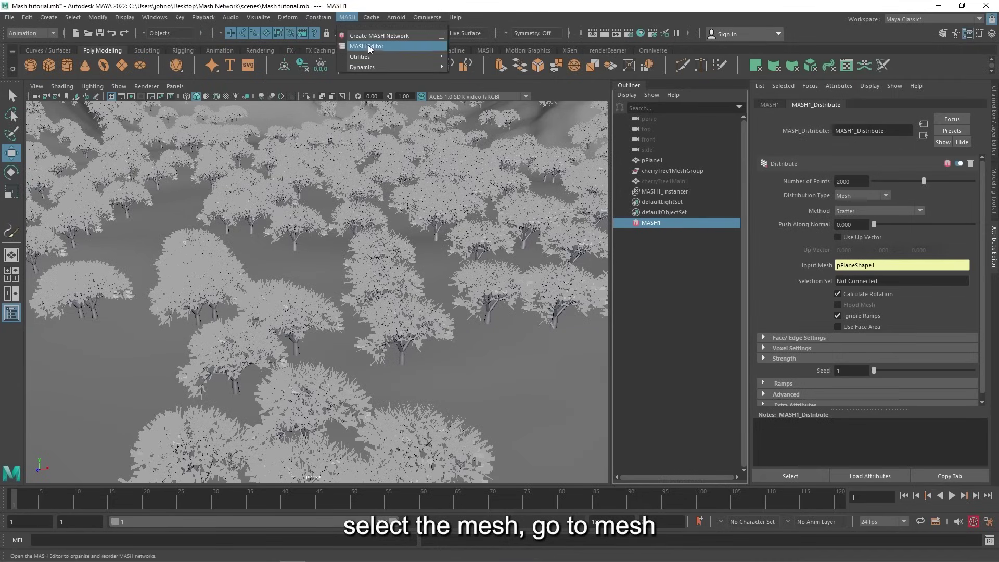
mouse_move(376, 53)
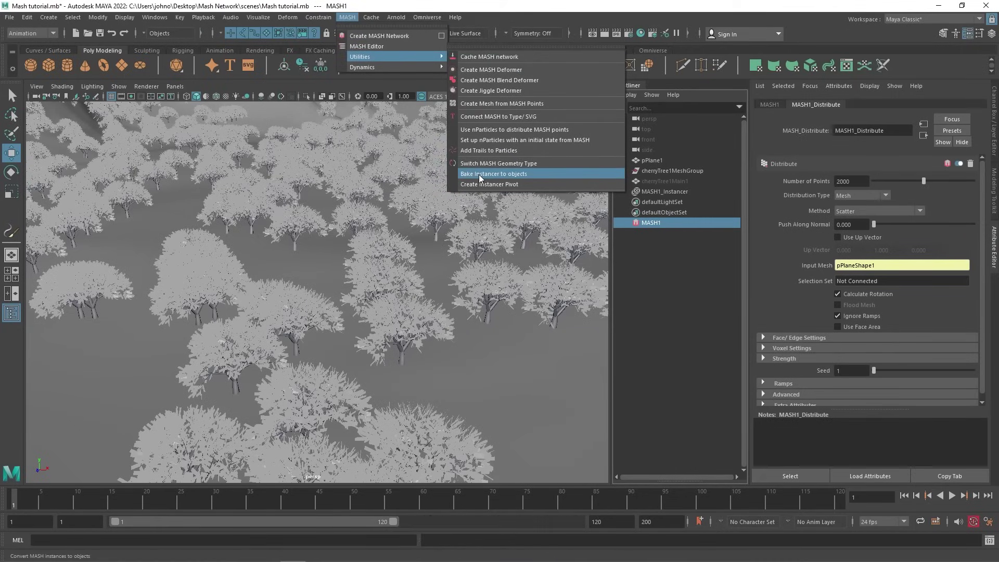
click(687, 285)
Survey the tree-covered landscape from several angles and distances to judge the uniformity of the trees
scroll(350, 244, down, 6)
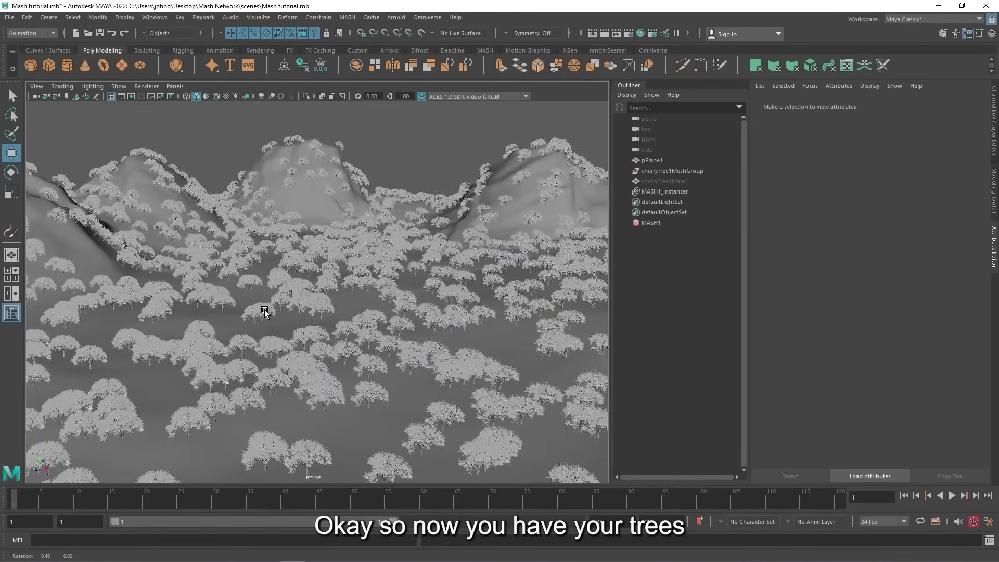
alt+drag(265, 312, 286, 333)
alt+middle_drag(286, 332, 340, 320)
alt+right_drag(339, 322, 408, 286)
mouse_move(305, 296)
alt+mouse_down()
mouse_move(361, 312)
mouse_move(395, 303)
mouse_move(292, 307)
alt+mouse_up()
alt+middle_drag(409, 317, 130, 269)
scroll(276, 359, up, 3)
alt+drag(276, 358, 323, 359)
alt+right_drag(323, 359, 334, 307)
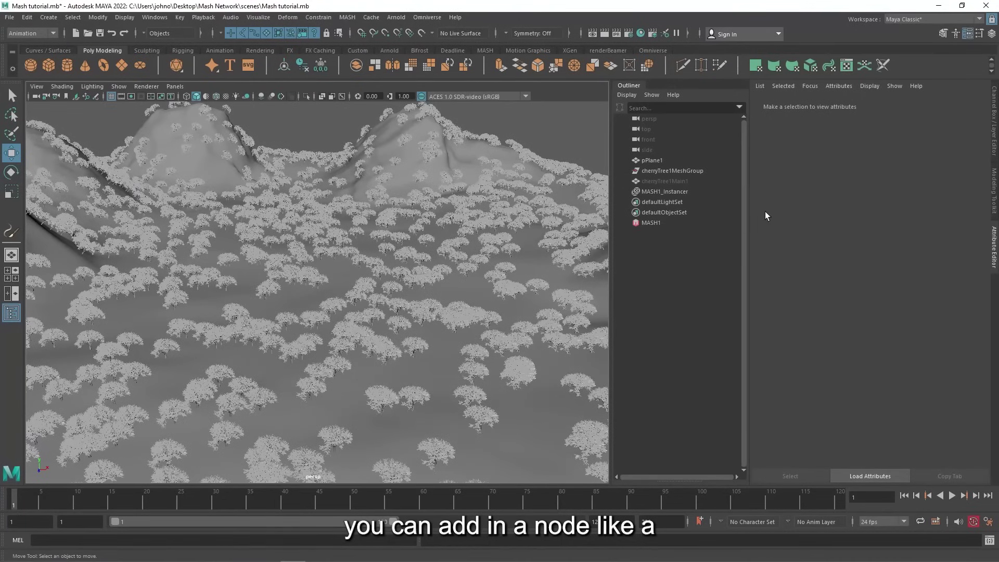
Add a Random node to the MASH1 network
click(651, 223)
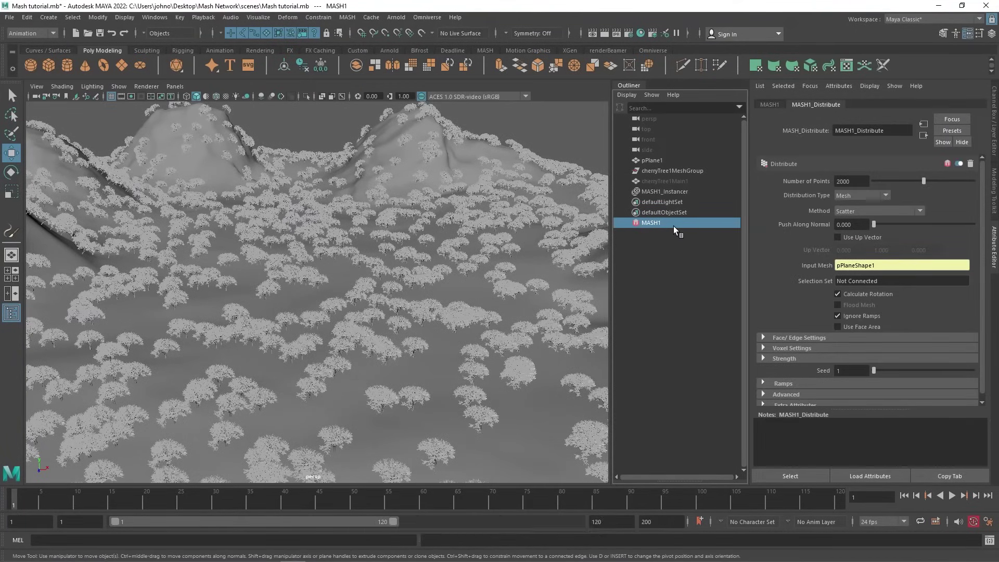
click(766, 105)
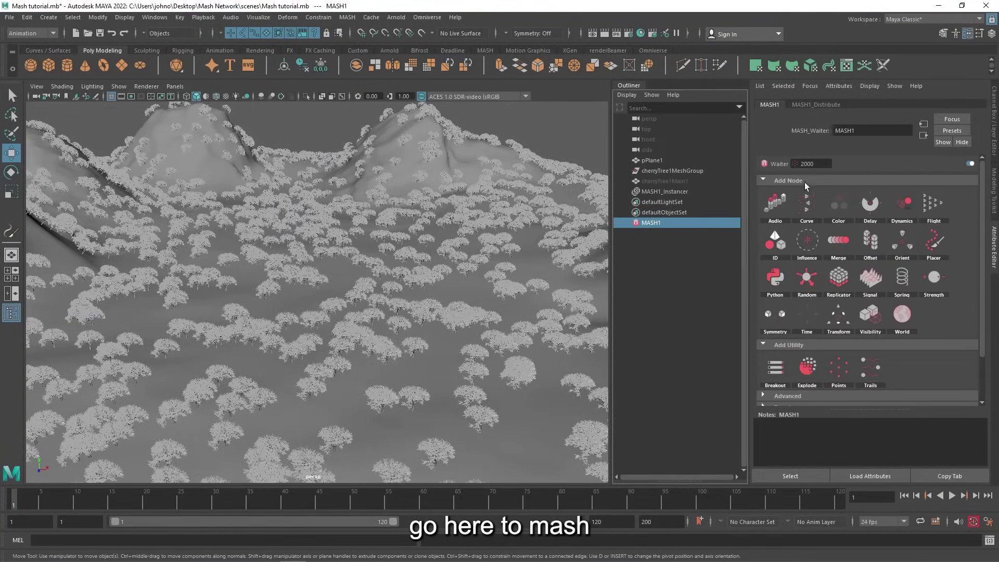
click(806, 276)
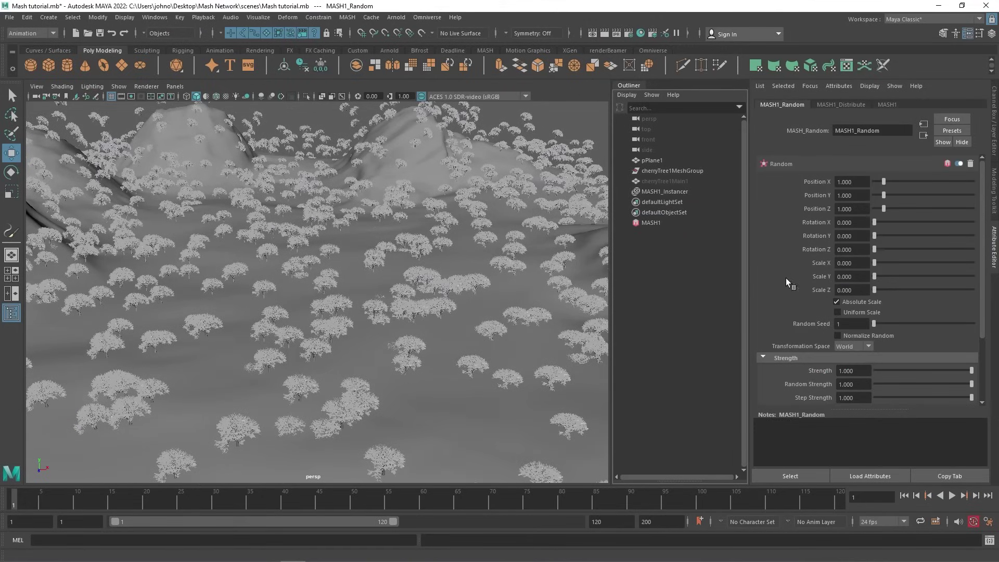
Set Position X, Position Y and Position Z of MASH1's Random node to 0
mouse_move(399, 260)
alt+right_down()
mouse_move(375, 224)
mouse_move(333, 235)
mouse_move(386, 248)
alt+right_up()
alt+drag(387, 249, 322, 286)
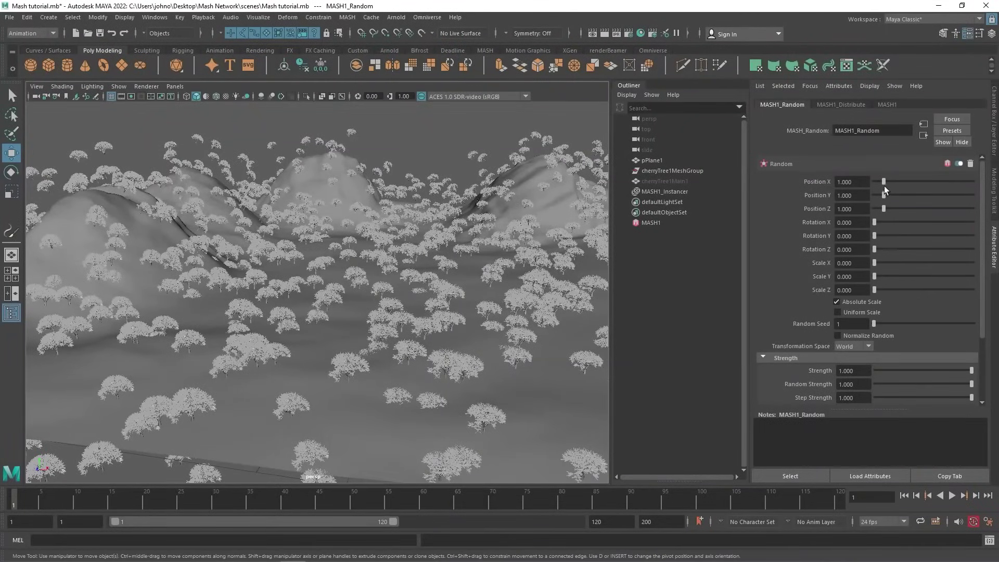
click(854, 181)
click(857, 196)
text(0)
key(Return)
click(853, 208)
text(0)
key(Return)
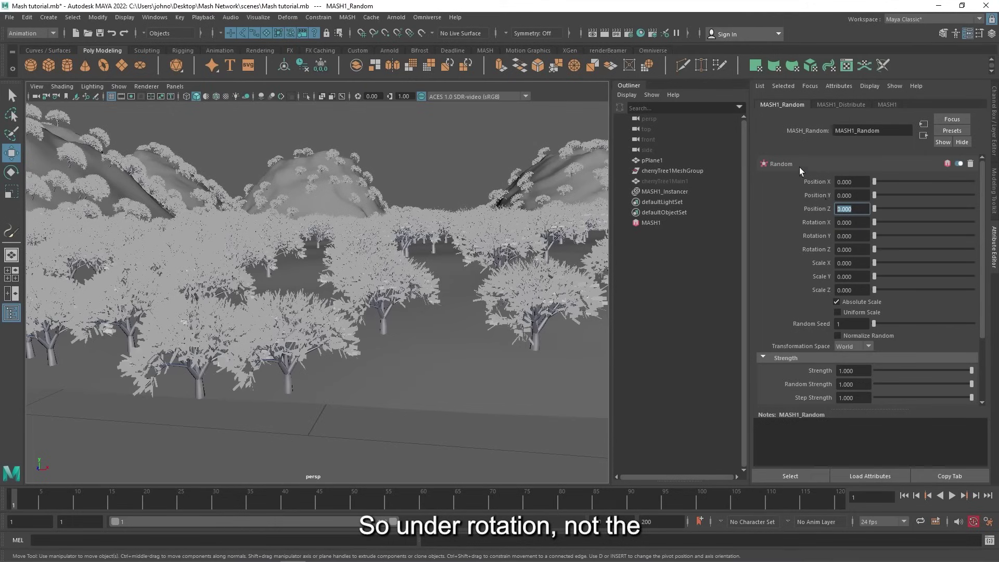
drag(855, 181, 816, 169)
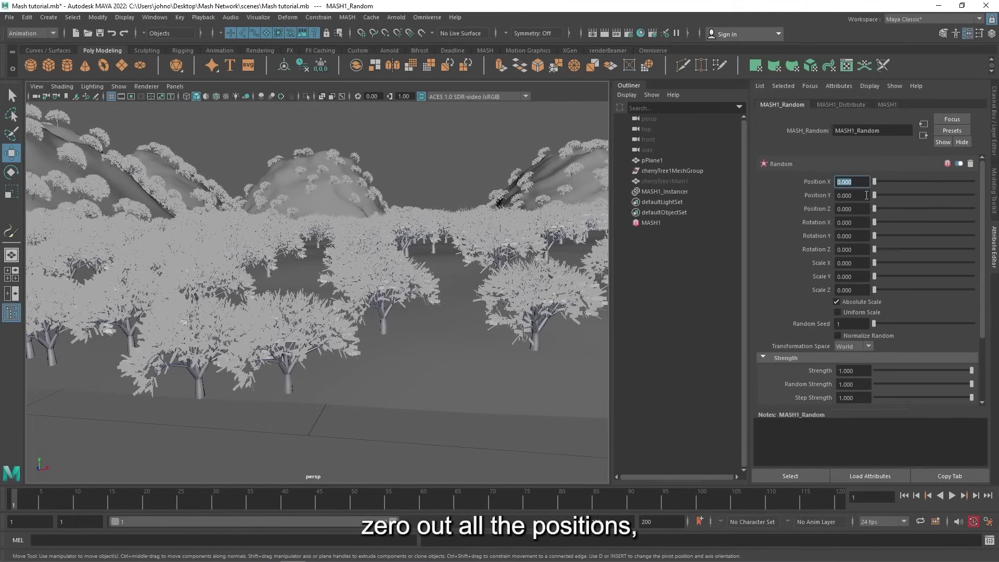
click(853, 209)
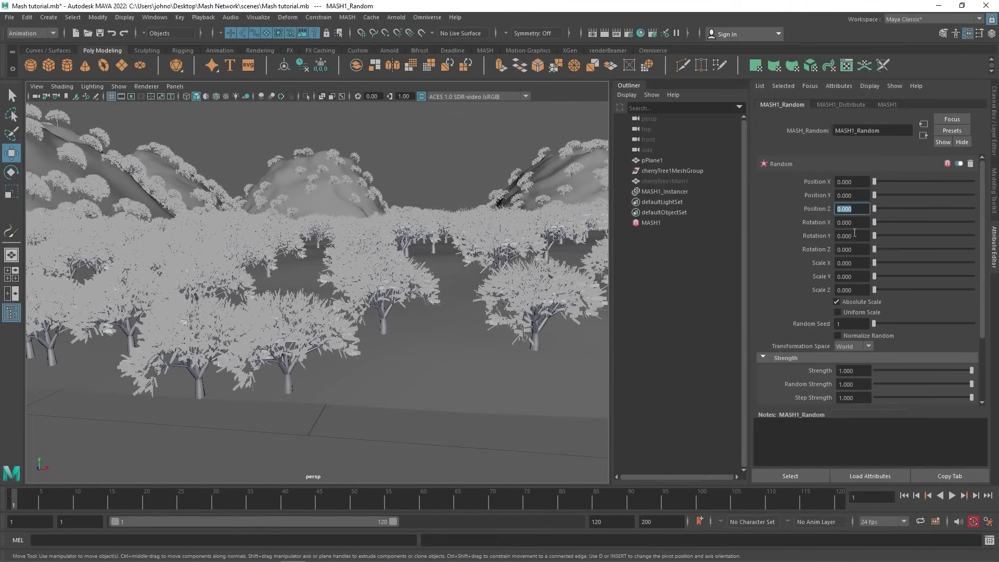
Set the Random node's Rotation X, Y and Z to 6.702, 9.574 and 10.532, and its Random Seed to 32
drag(874, 223, 881, 250)
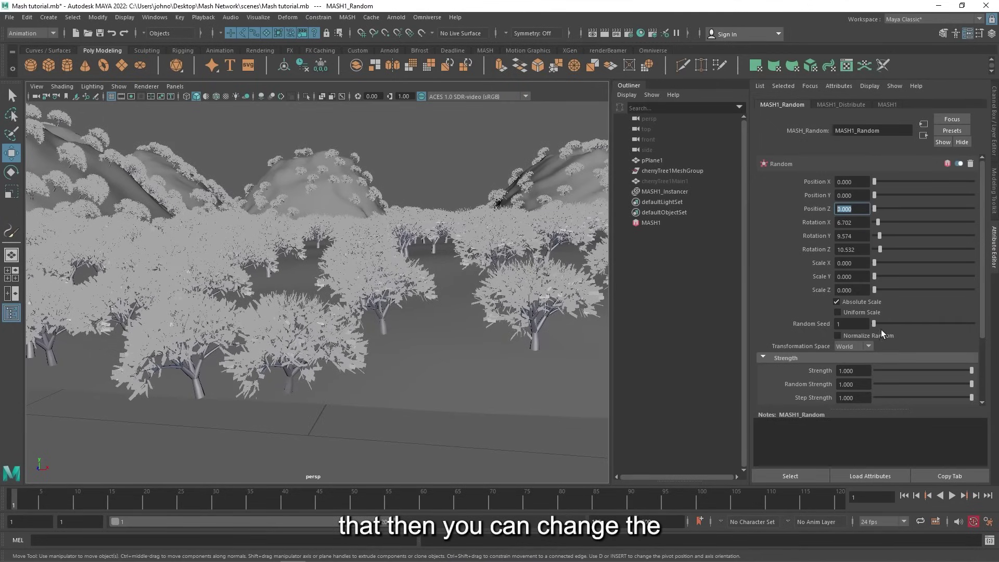
drag(876, 324, 904, 323)
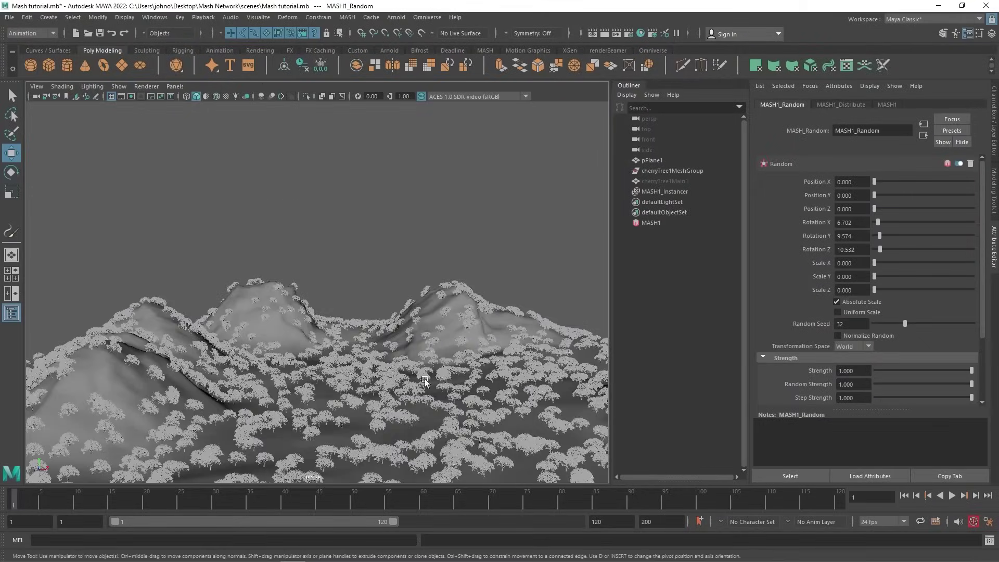
alt+drag(424, 380, 419, 386)
alt+middle_drag(419, 386, 397, 207)
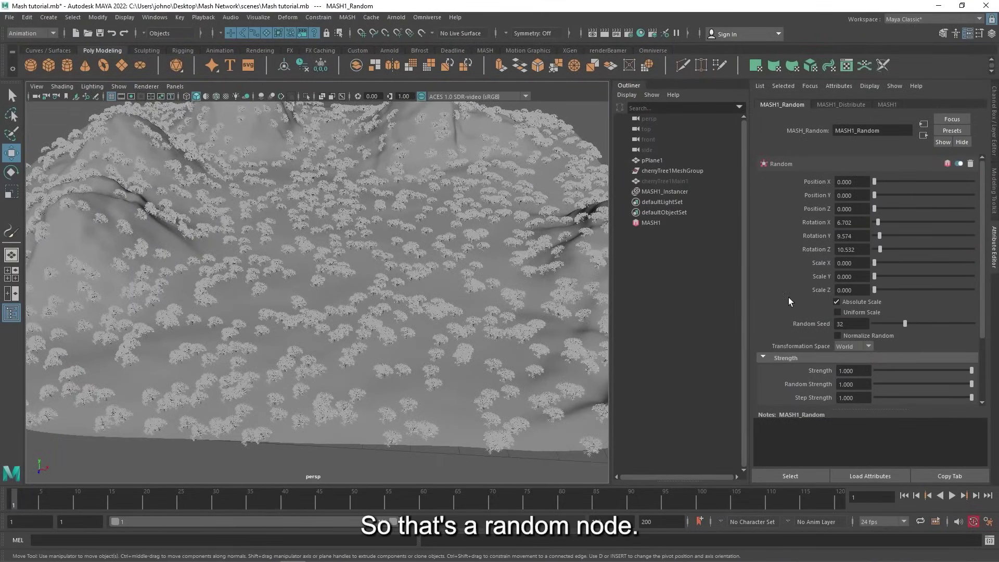
Survey the forested terrain from several angles and distances to examine how the trees cover the mountains and the valley
scroll(789, 322, down, 3)
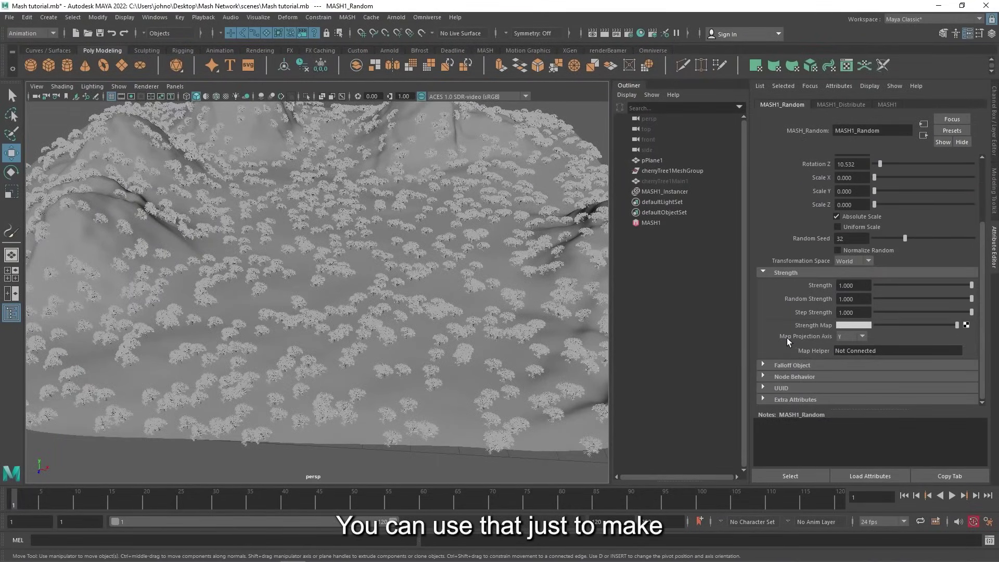
alt+drag(302, 340, 453, 326)
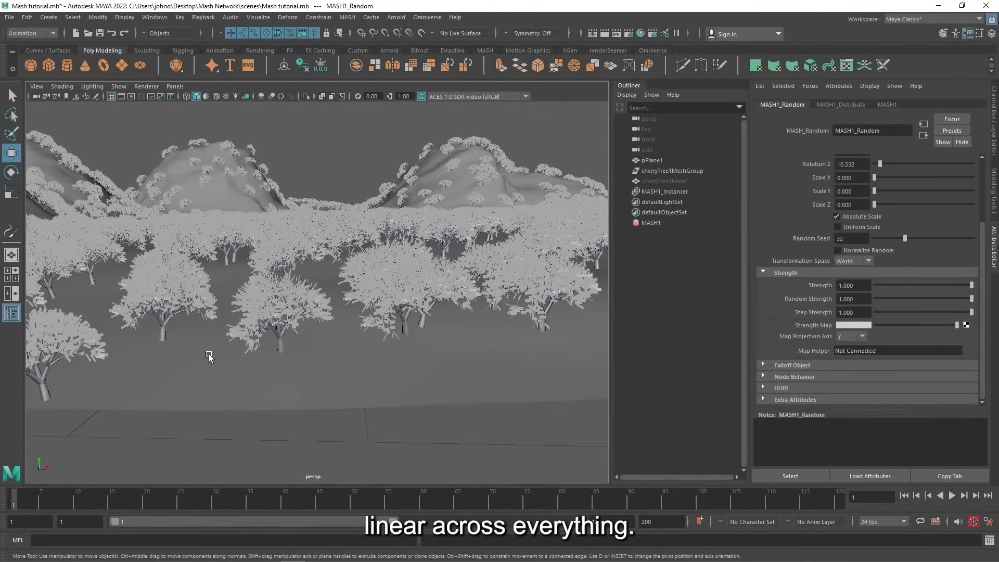
alt+right_drag(462, 336, 265, 317)
alt+middle_drag(265, 317, 325, 372)
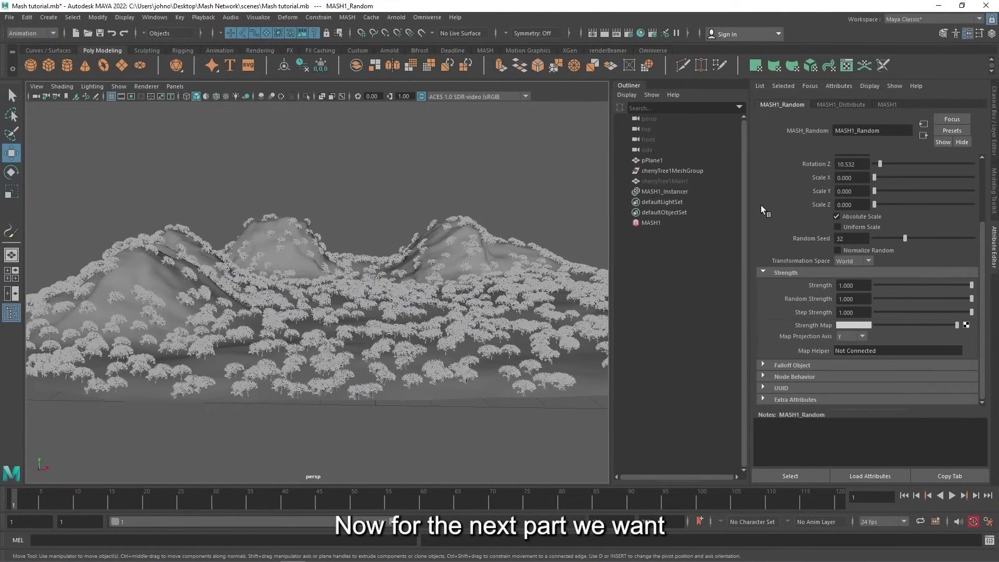
alt+drag(108, 343, 177, 323)
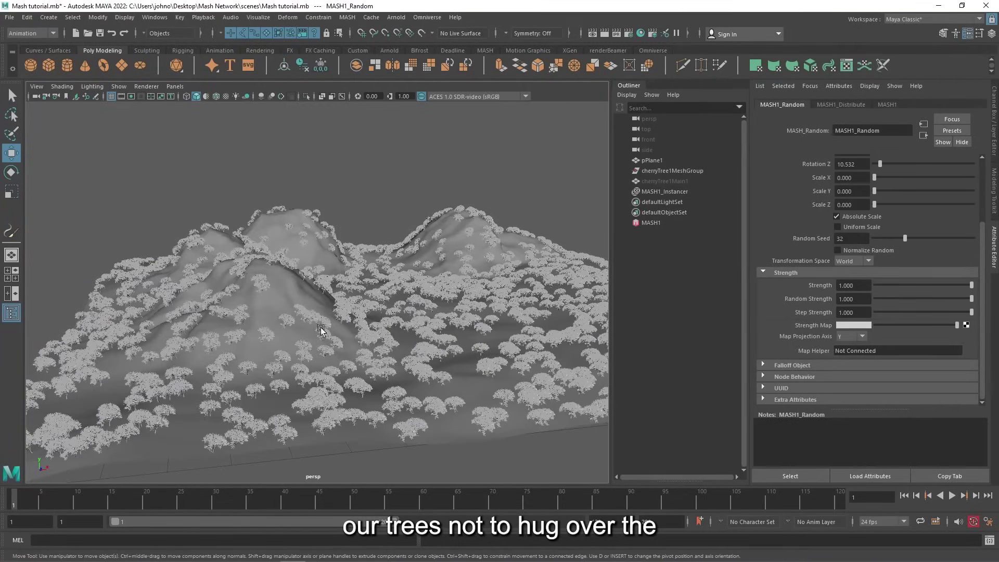
alt+drag(276, 272, 364, 310)
alt+drag(167, 283, 407, 292)
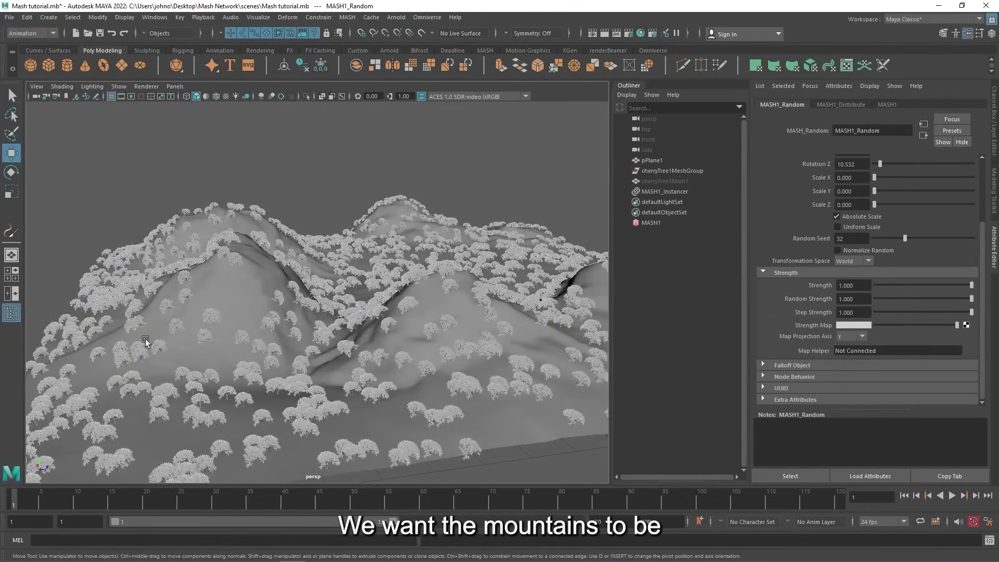
alt+drag(207, 295, 398, 284)
mouse_move(288, 341)
alt+mouse_down()
mouse_move(182, 306)
mouse_move(330, 401)
mouse_move(290, 350)
alt+mouse_up()
alt+drag(334, 289, 289, 397)
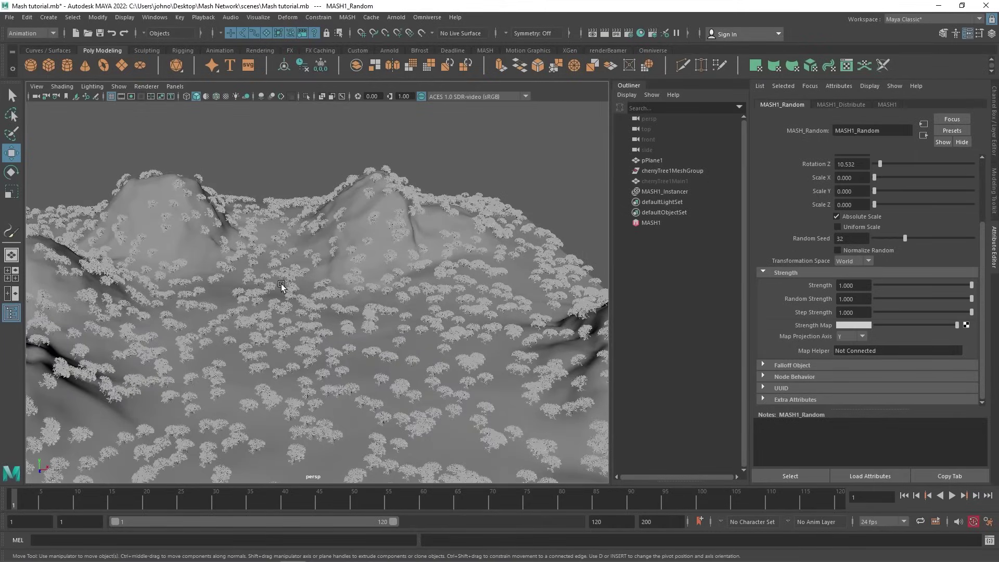
scroll(331, 357, down, 5)
scroll(331, 357, up, 2)
alt+middle_drag(331, 357, 330, 294)
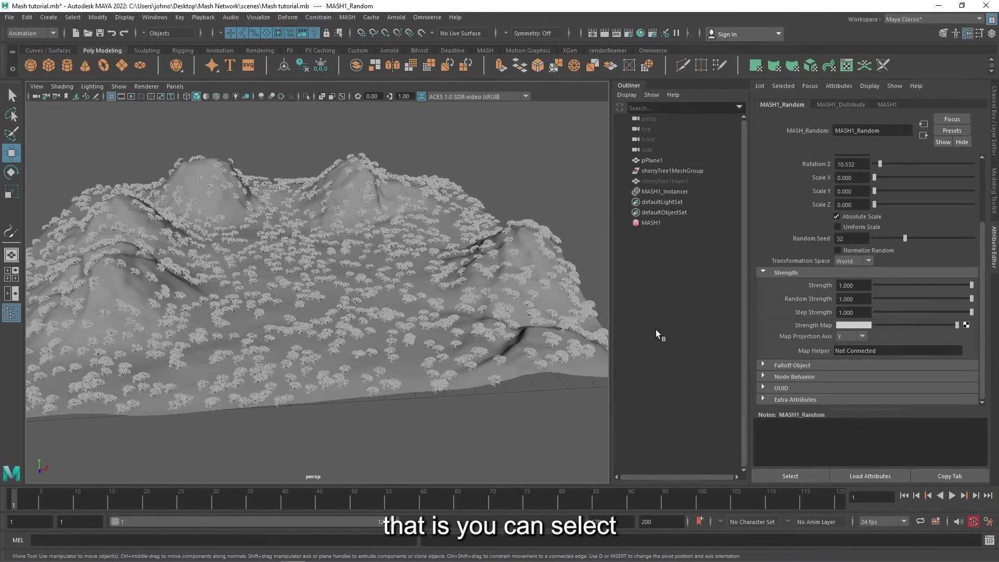
Add a Visibility node to the MASH1 network, leaving the texture choices for its Strength Map without picking one
click(843, 105)
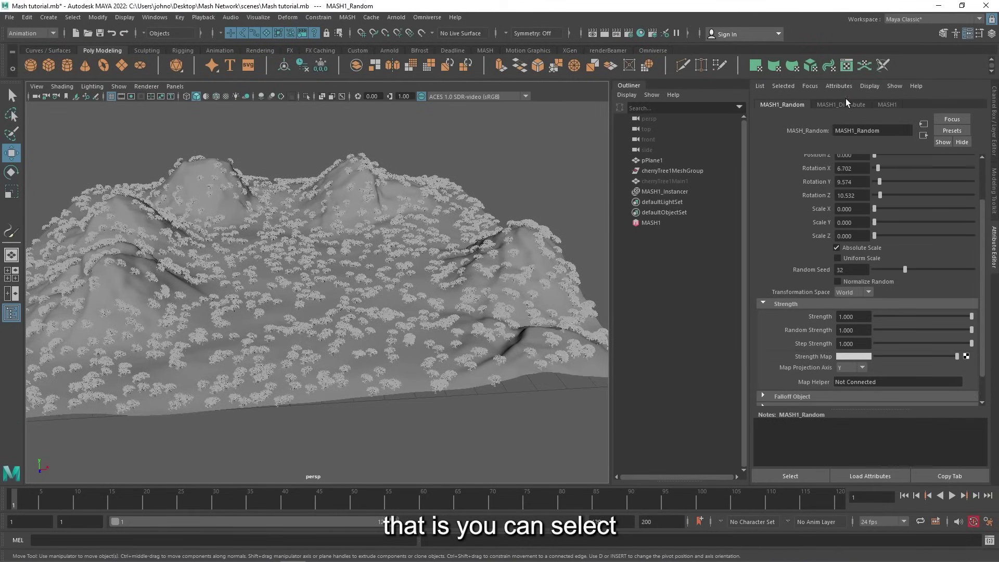
click(887, 104)
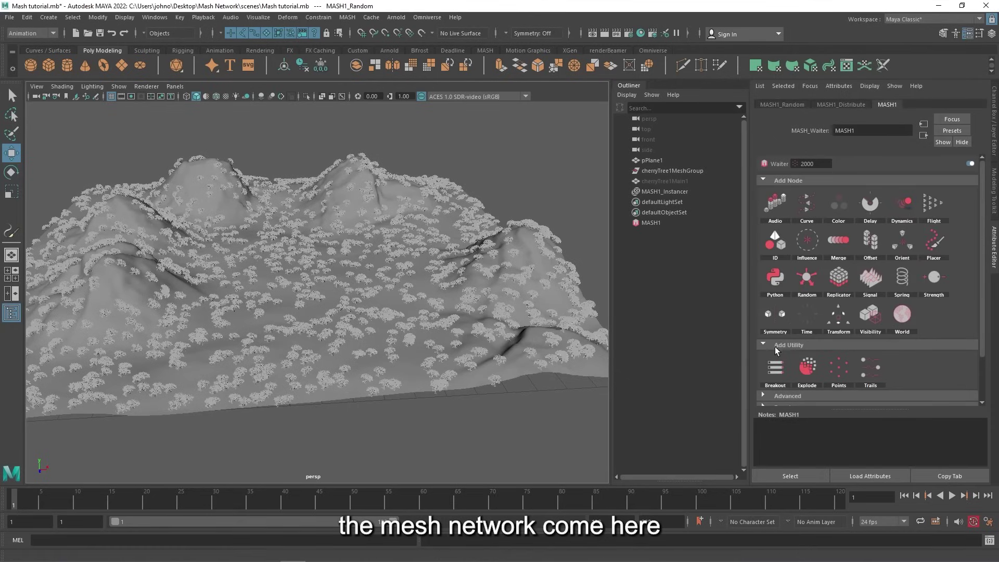
click(881, 321)
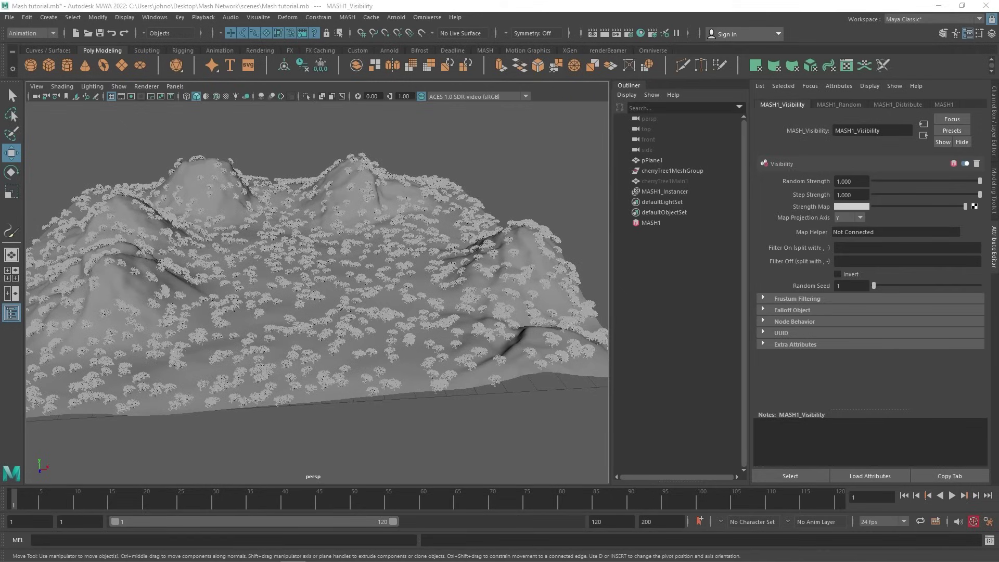
drag(261, 136, 349, 130)
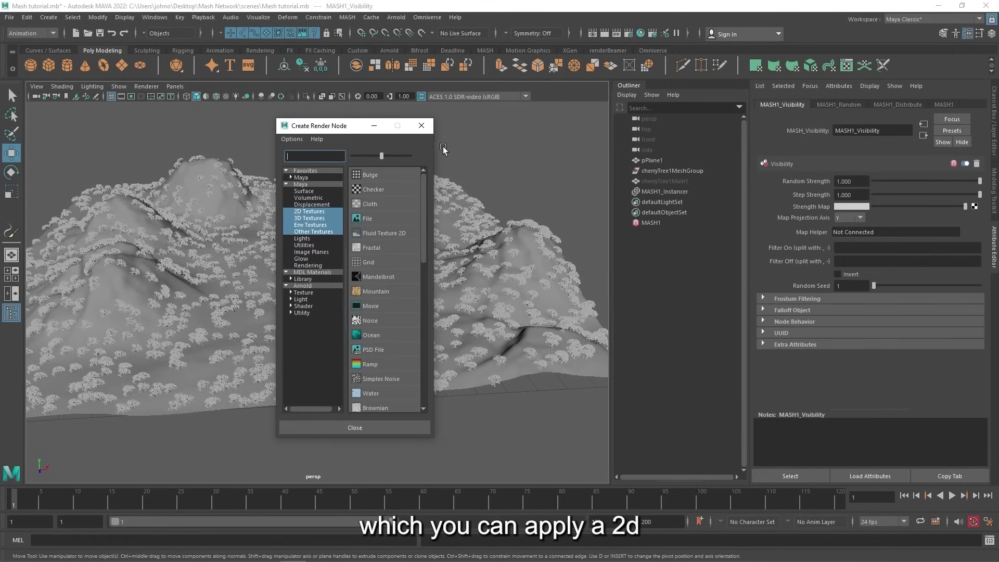
click(422, 127)
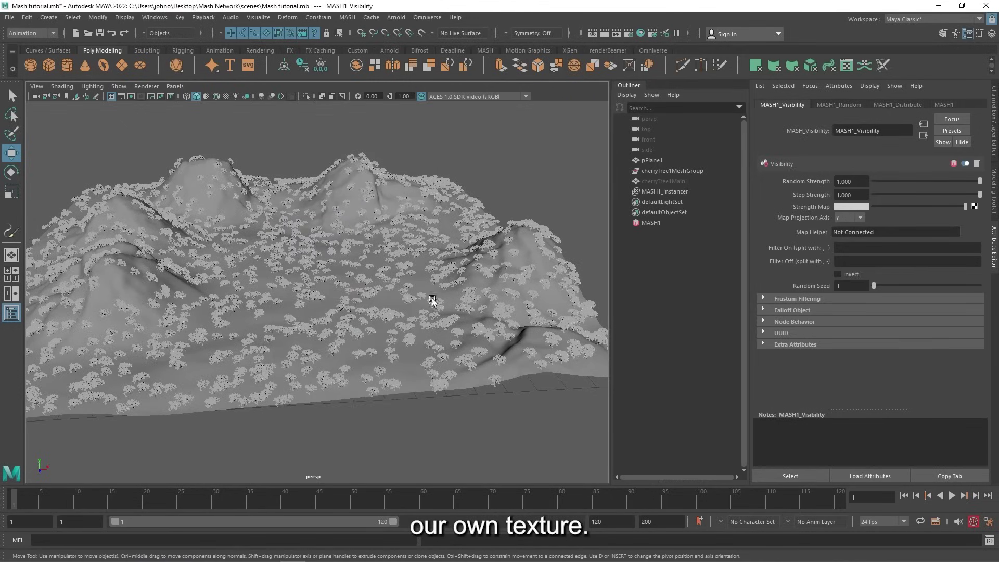
Assign a new Lambert material to the terrain plane pPlane1
click(114, 291)
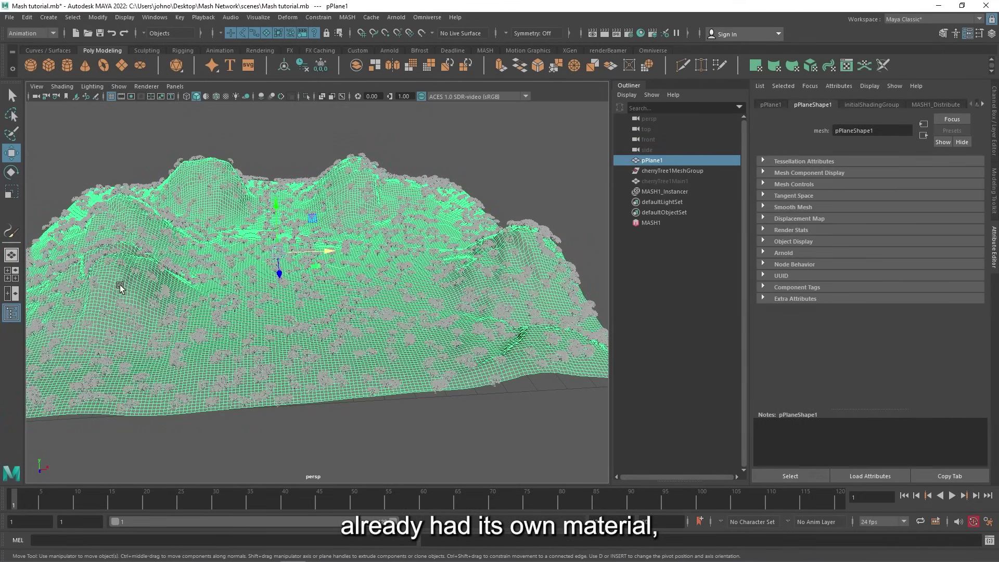
right_drag(116, 283, 159, 386)
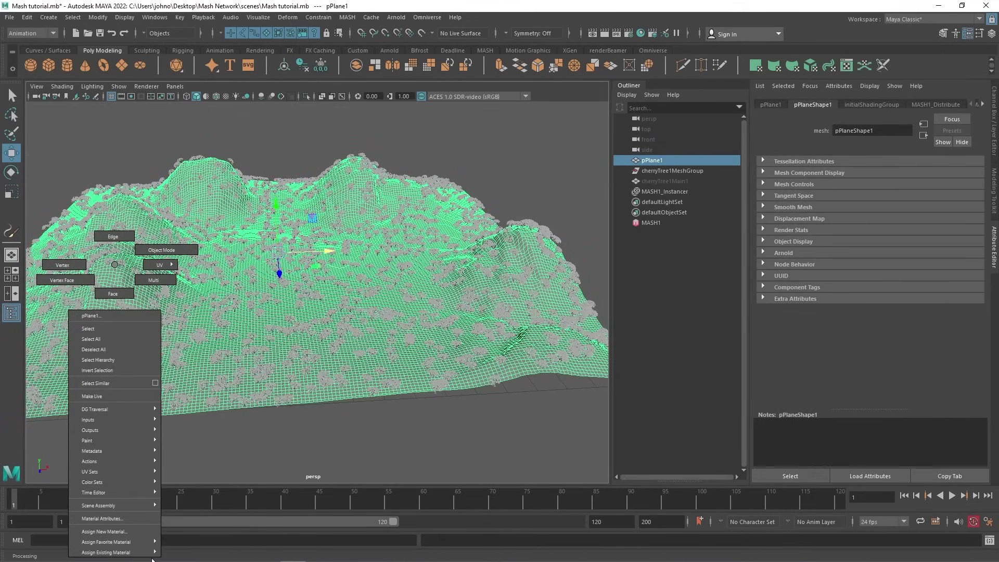
right_drag(152, 560, 114, 529)
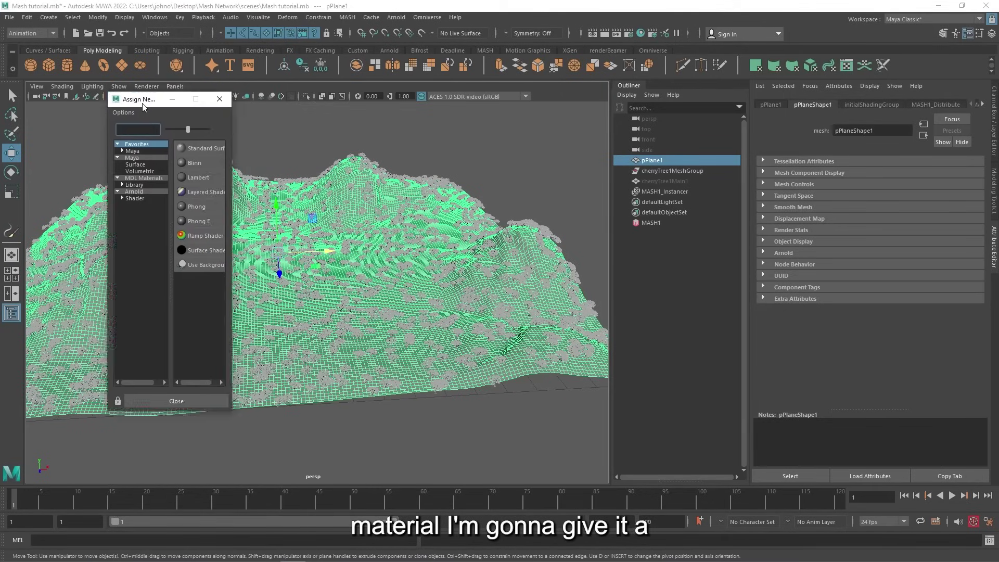
click(317, 166)
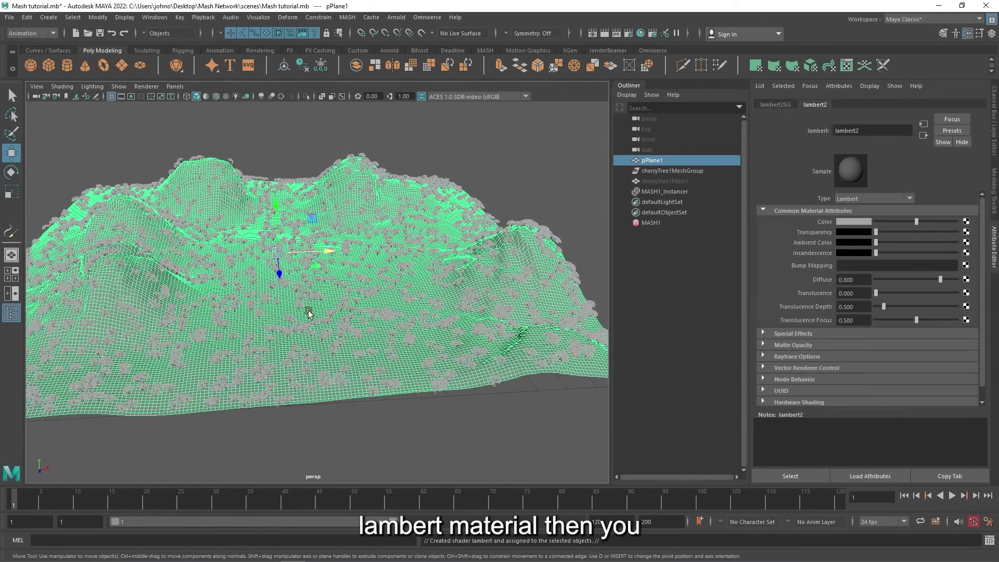
Start the 3D Paint Tool on the terrain plane and go to its File Textures settings
mouse_move(123, 264)
right_down()
mouse_move(164, 448)
mouse_move(216, 447)
right_up()
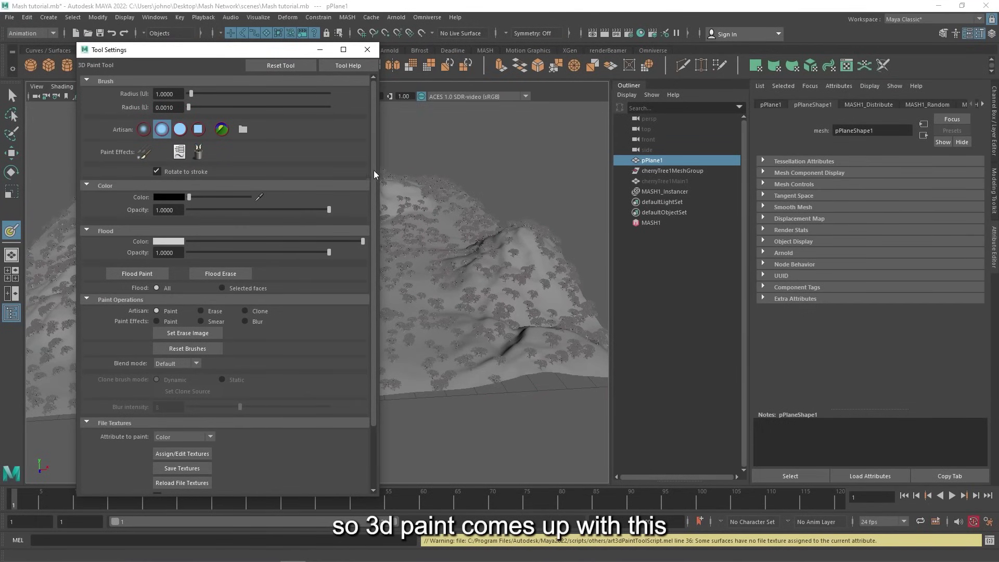
scroll(364, 167, down, 3)
scroll(348, 271, up, 3)
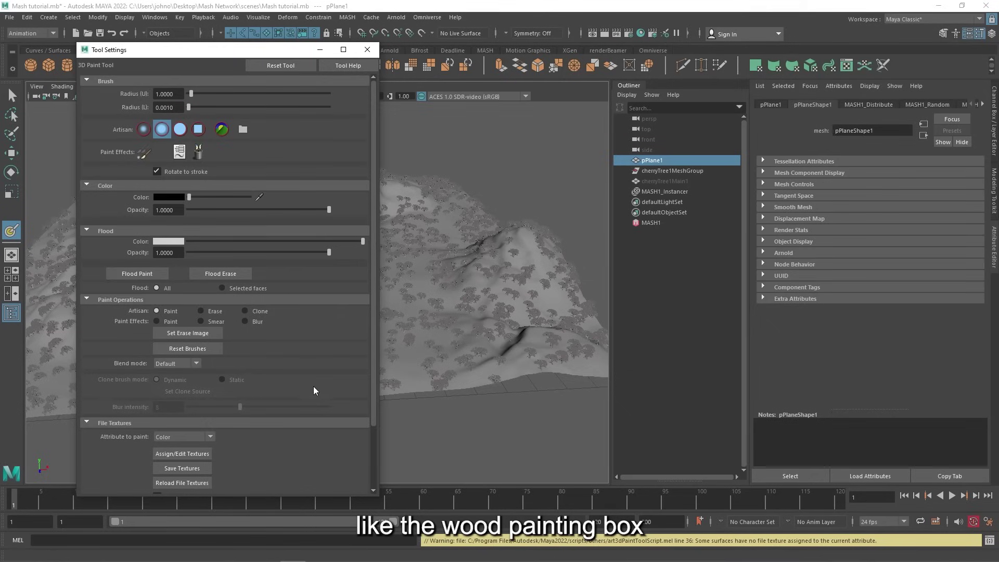
scroll(250, 406, down, 2)
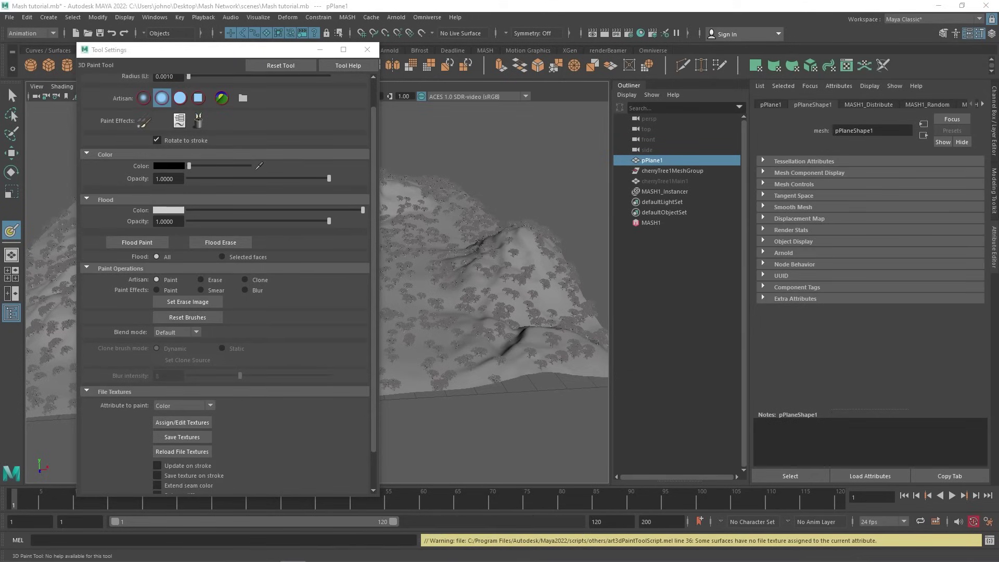
Assign a 1024 by 1024 file texture in Maya IFF format to the terrain material's Color attribute
click(182, 422)
drag(340, 274, 424, 201)
drag(491, 223, 492, 219)
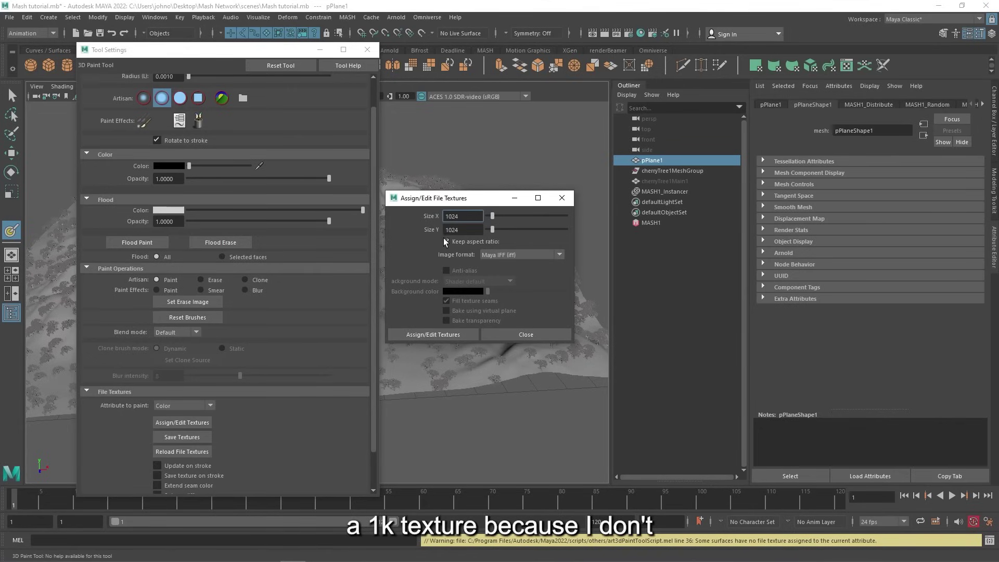
click(562, 254)
click(563, 254)
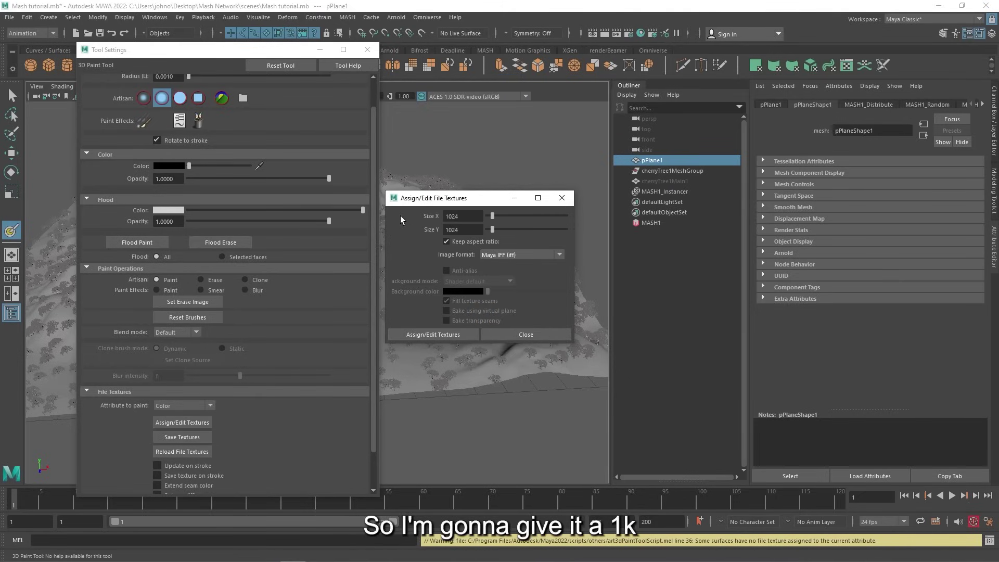
click(560, 255)
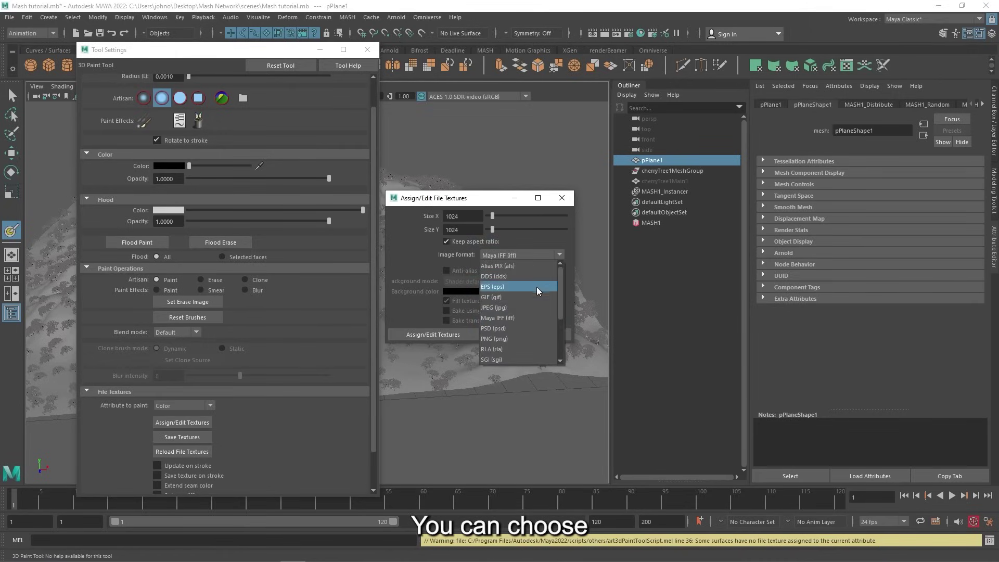
click(527, 319)
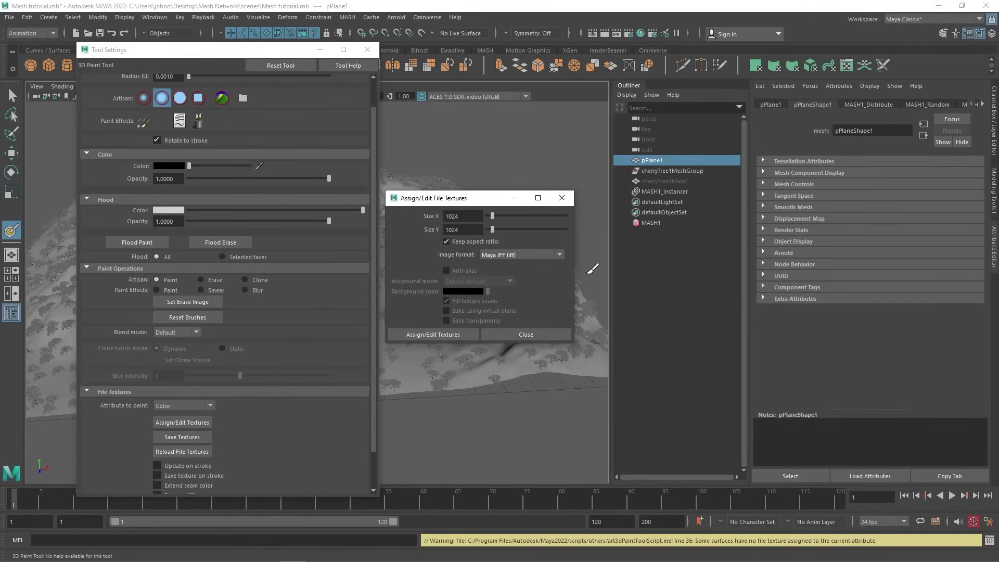
click(559, 255)
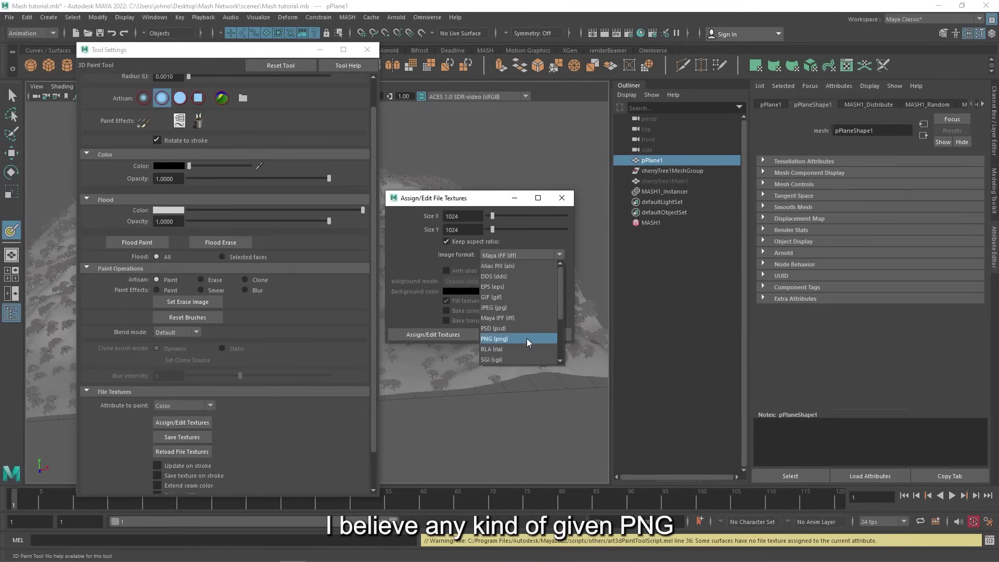
click(509, 320)
click(552, 255)
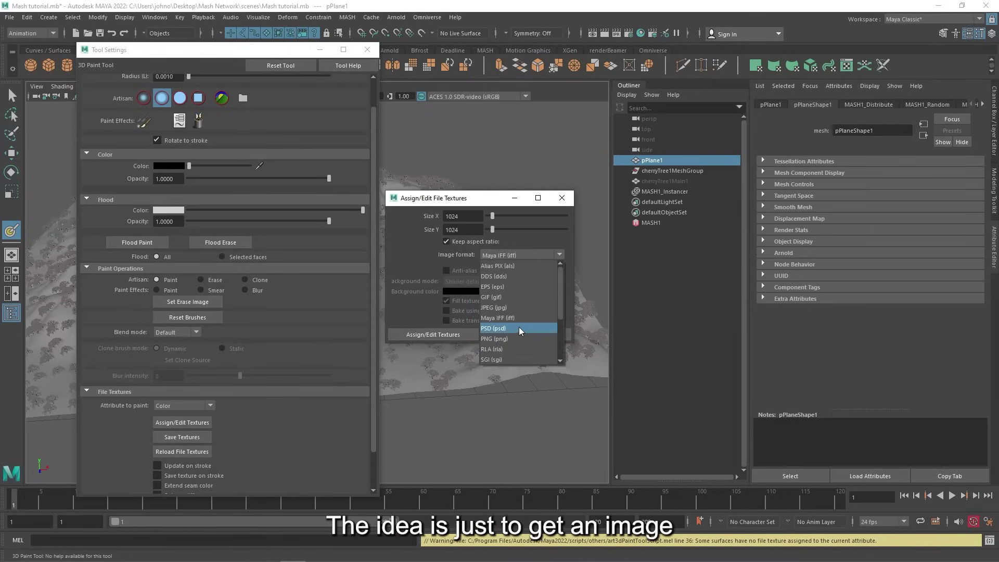
click(519, 317)
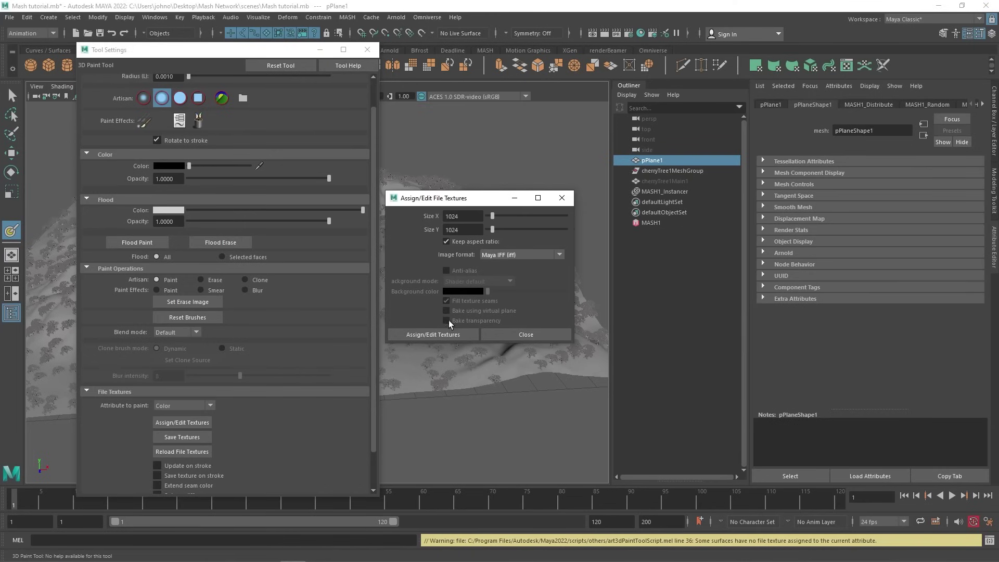
click(432, 334)
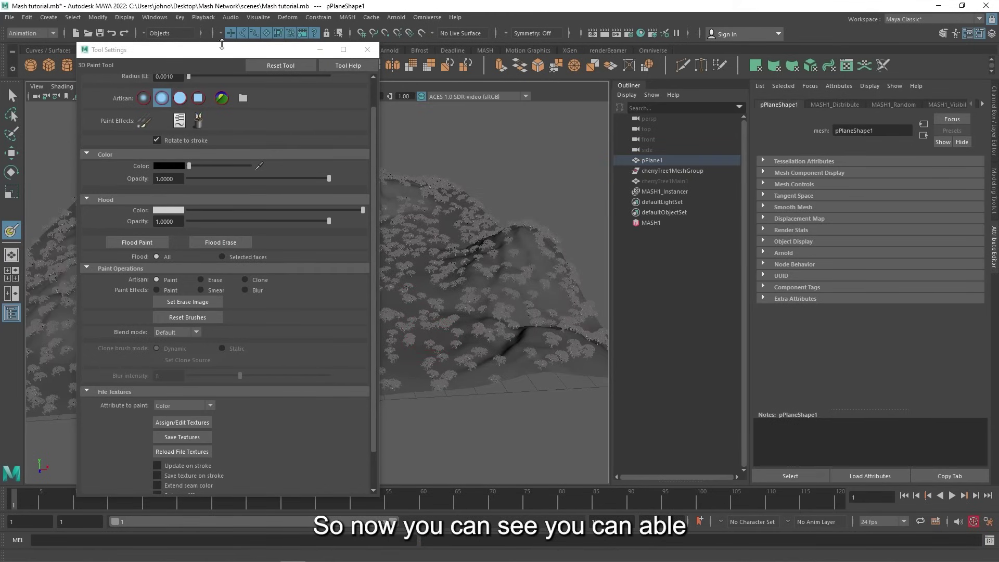
Move the paint settings clear of the terrain and flood its texture with white
drag(219, 46, 744, 62)
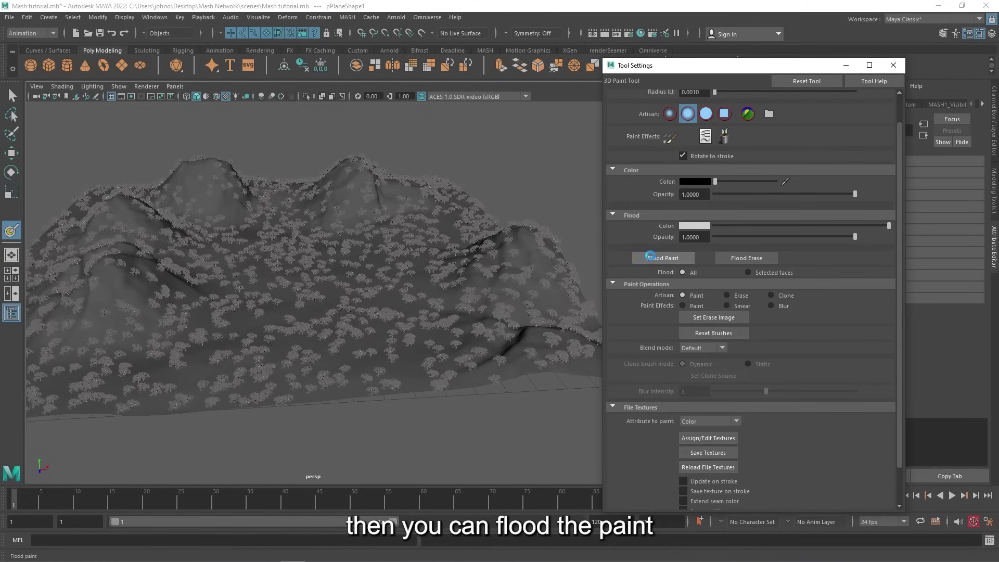
click(651, 259)
alt+middle_drag(286, 317, 422, 322)
Try black as the flood color, return it to white, and set the brush color to black
click(750, 226)
drag(750, 226, 692, 236)
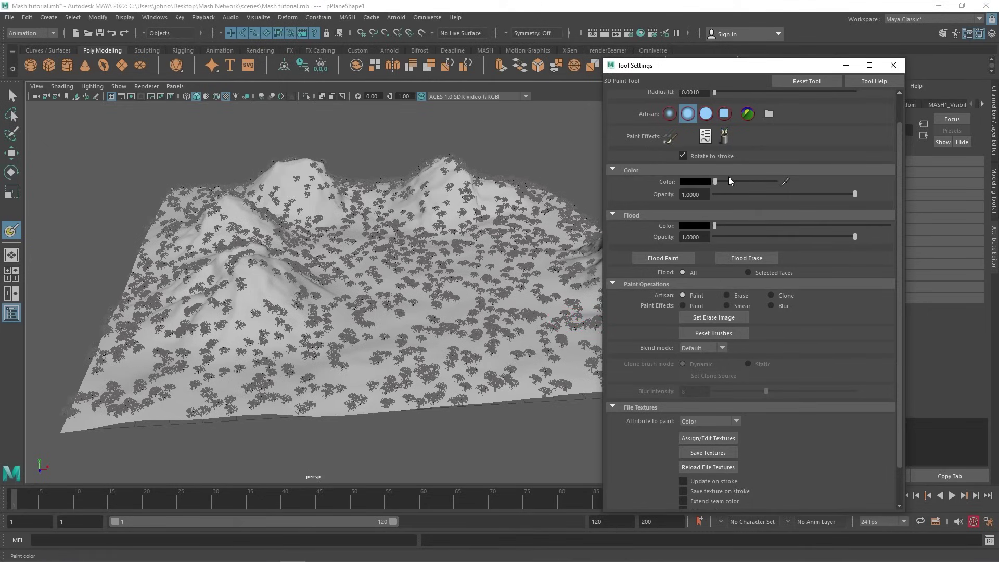
drag(723, 176, 709, 178)
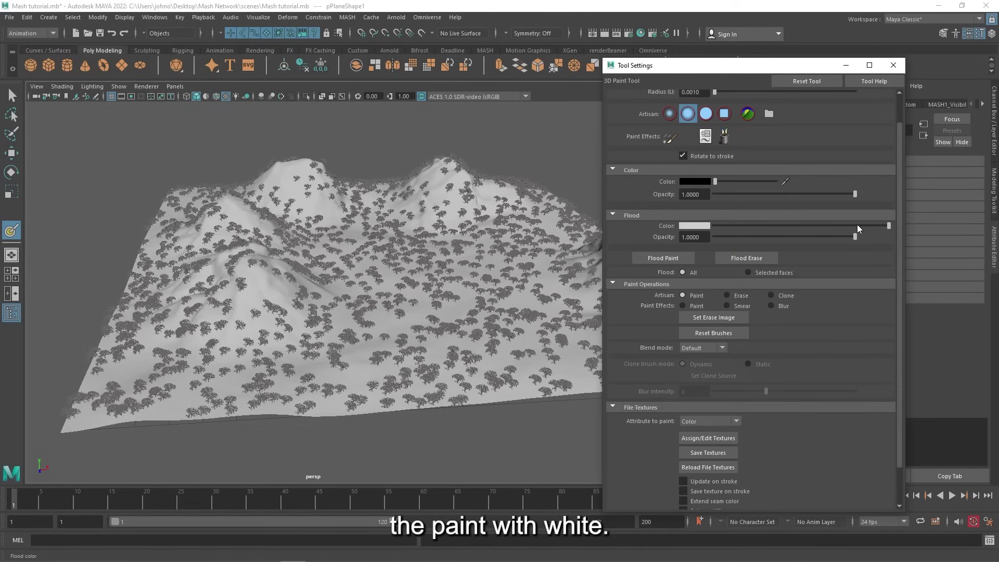
alt+middle_drag(384, 316, 341, 317)
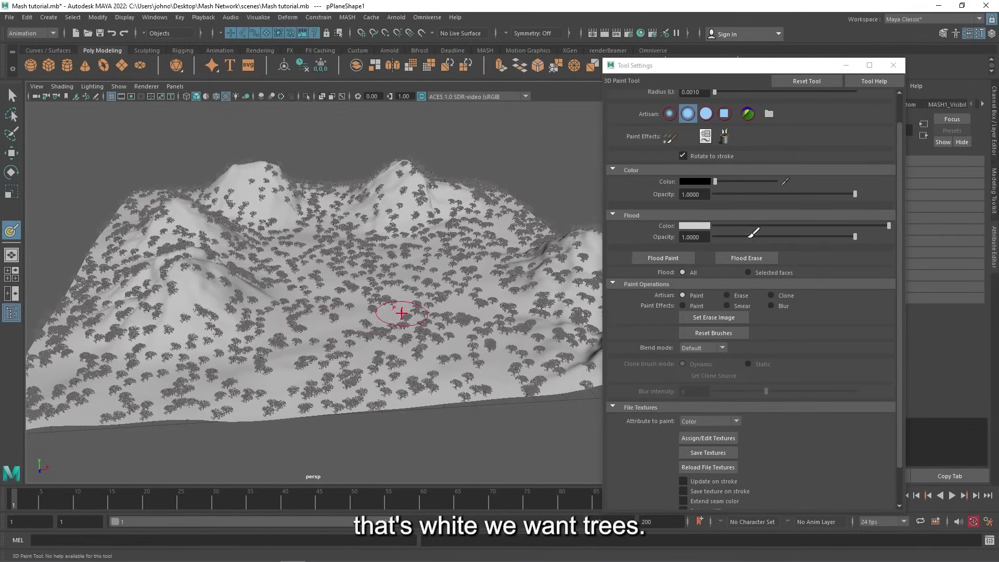
mouse_move(715, 181)
mouse_down()
mouse_move(769, 182)
mouse_move(665, 188)
mouse_up()
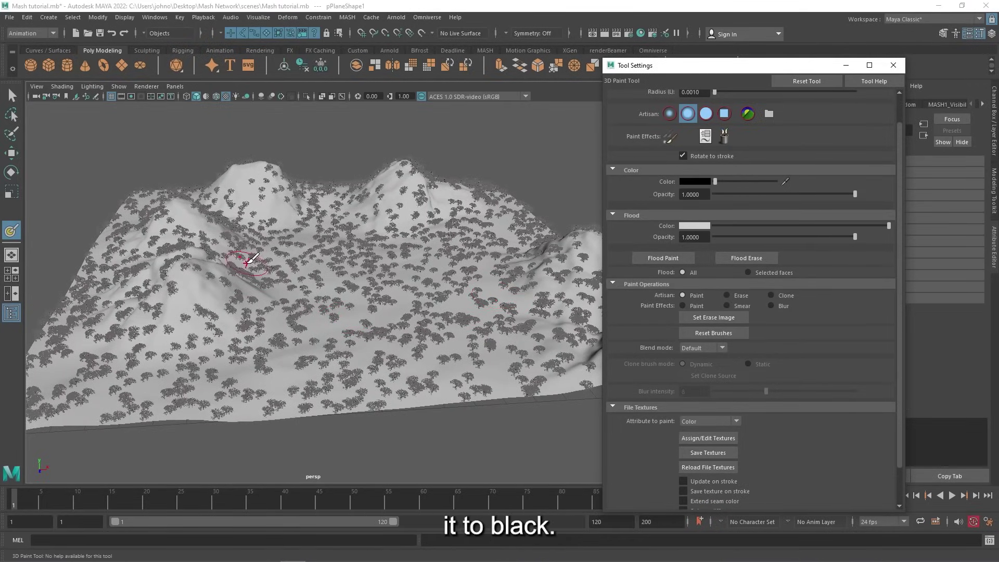
Paint a black patch over the first hill with the soft brush, undoing the unwanted strokes
scroll(243, 257, up, 4)
alt+middle_drag(170, 285, 355, 298)
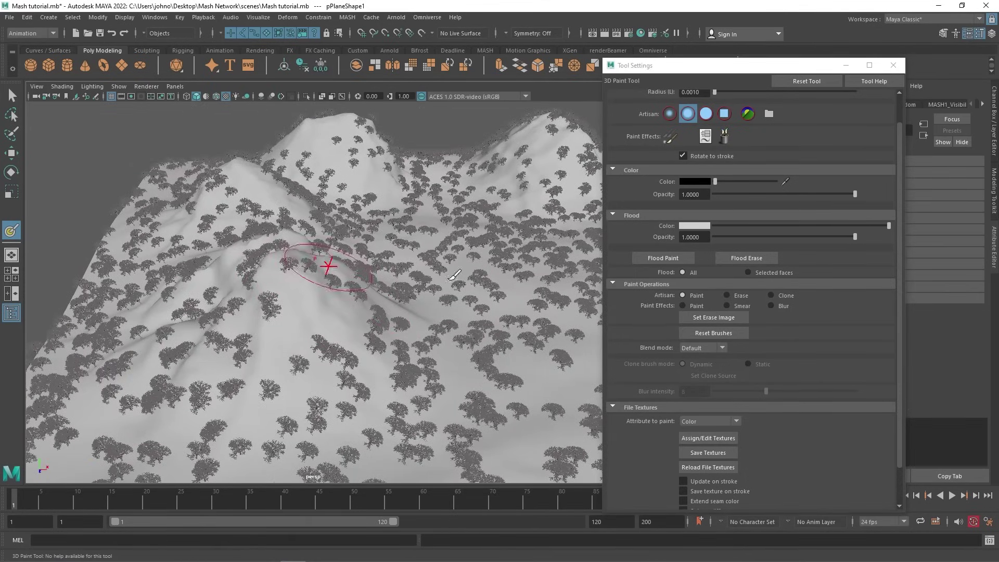
mouse_move(330, 297)
mouse_down()
mouse_move(285, 263)
mouse_move(331, 311)
mouse_move(351, 295)
mouse_move(328, 268)
mouse_move(369, 326)
mouse_move(372, 298)
mouse_up()
alt+middle_drag(464, 285, 393, 272)
mouse_move(381, 251)
mouse_down()
mouse_move(359, 256)
mouse_move(509, 276)
mouse_move(348, 307)
mouse_up()
key(ctrl+z)
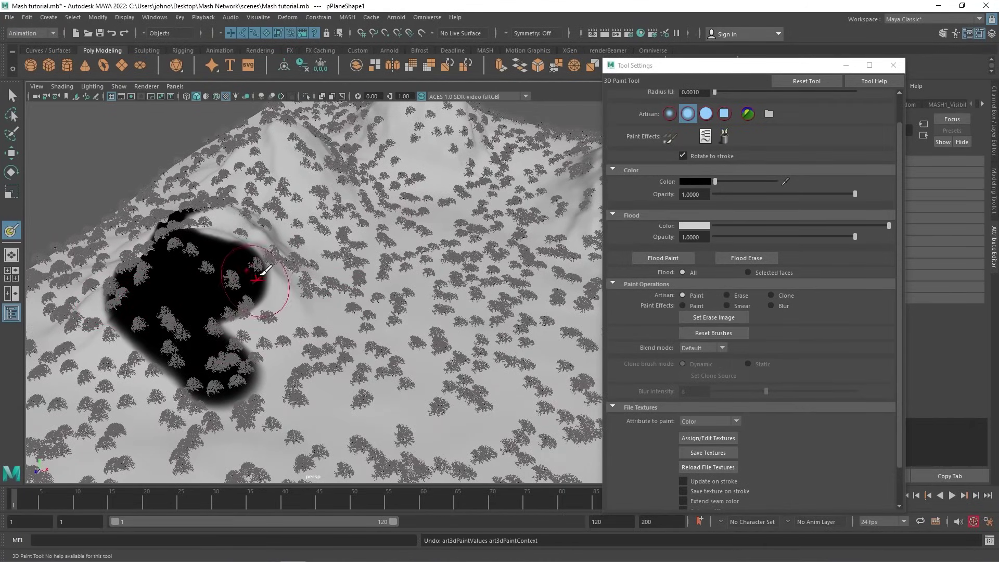
key(ctrl+z)
Extend the black patch across the first hill and paint the neighbouring hill black
mouse_move(255, 280)
mouse_down()
mouse_move(247, 255)
mouse_move(209, 300)
mouse_move(185, 307)
mouse_move(217, 218)
mouse_move(190, 216)
mouse_up()
mouse_move(219, 264)
mouse_down()
mouse_move(268, 234)
mouse_move(234, 240)
mouse_up()
alt+middle_drag(277, 221, 169, 254)
mouse_move(245, 244)
mouse_down()
mouse_move(268, 138)
mouse_move(225, 188)
mouse_move(219, 226)
mouse_move(279, 219)
mouse_move(314, 149)
mouse_move(281, 182)
mouse_up()
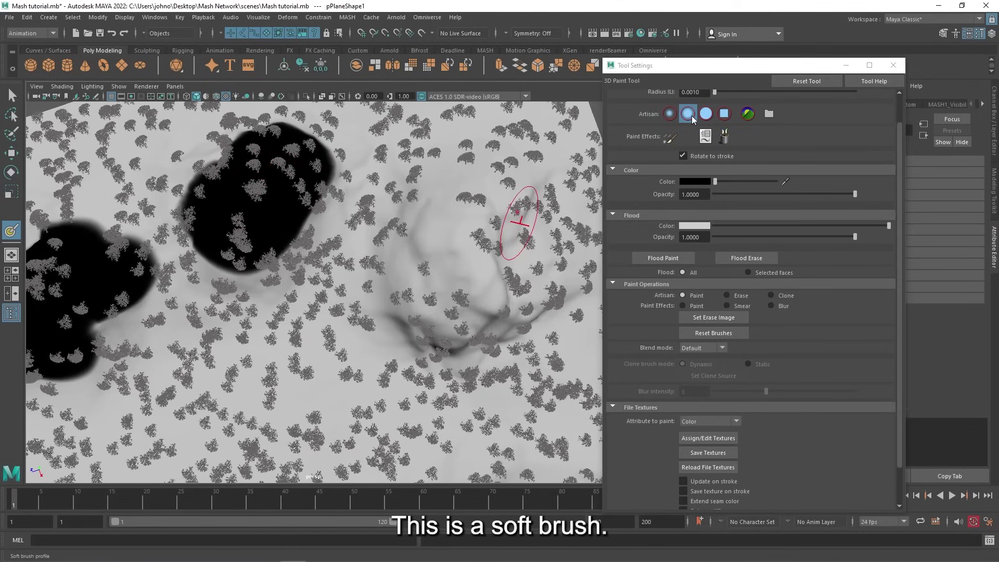
Switch to the solid brush profile and harden the edges of the two black hill patches
click(705, 114)
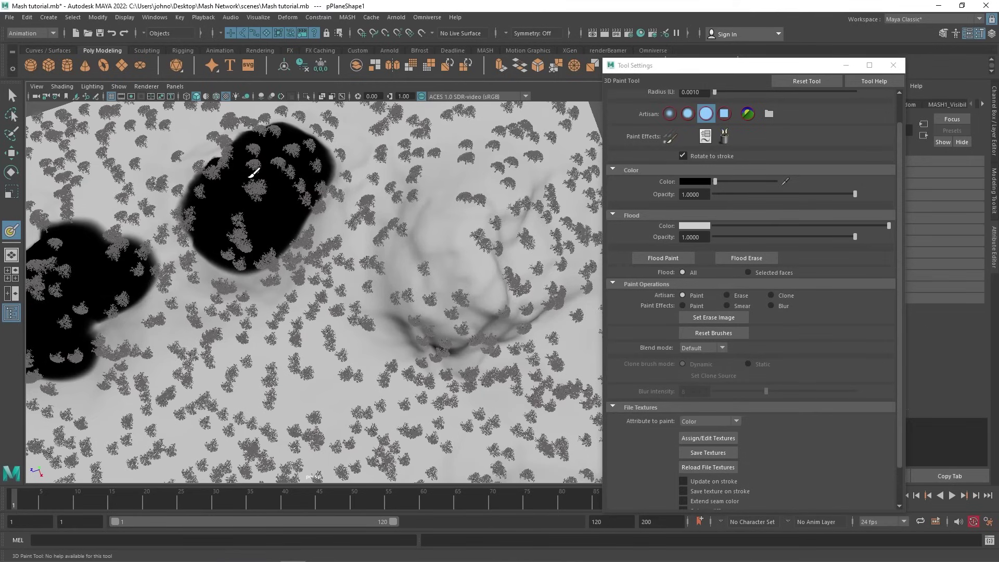
mouse_move(226, 229)
mouse_down()
mouse_move(205, 217)
mouse_move(246, 236)
mouse_move(314, 162)
mouse_up()
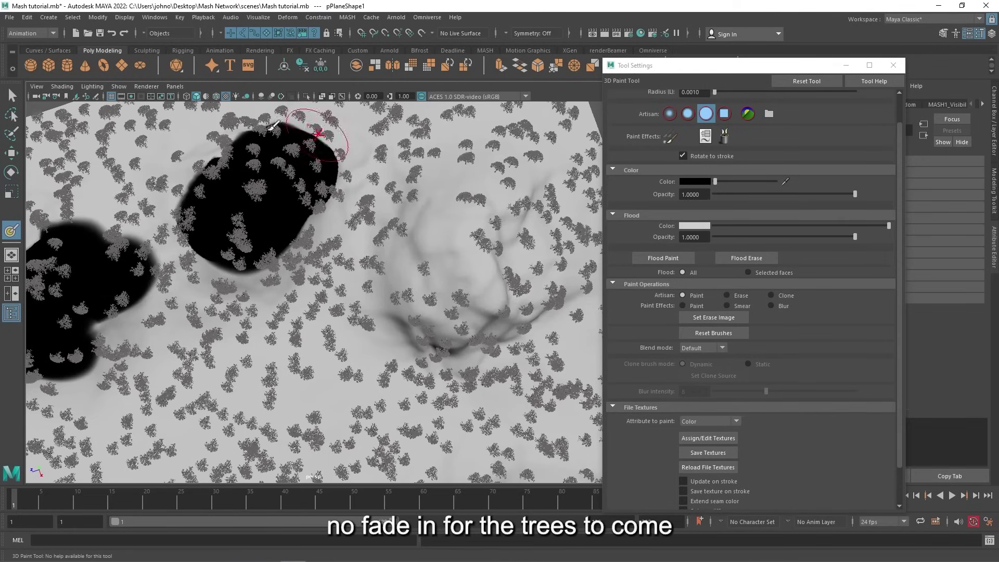
alt+middle_drag(287, 208, 456, 189)
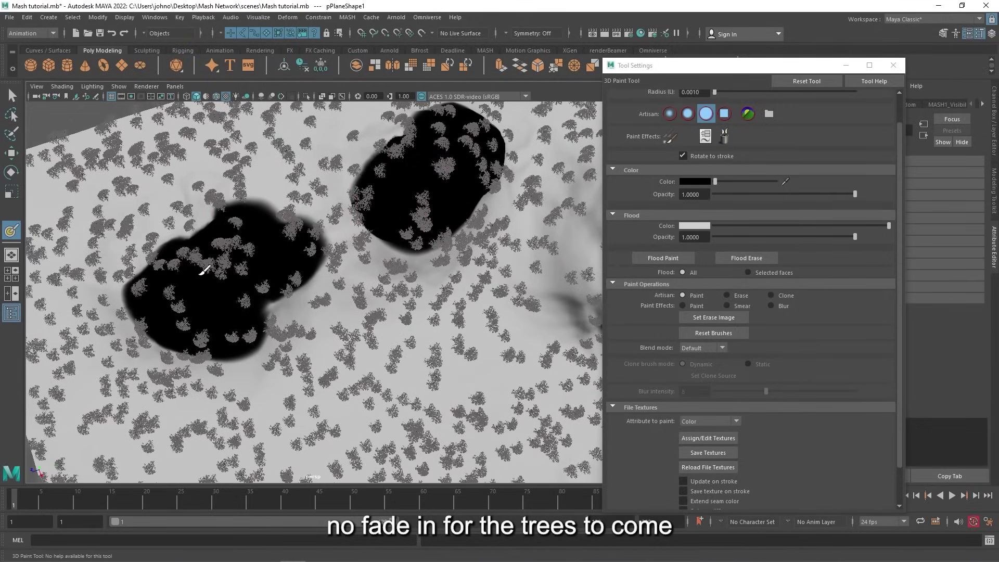
drag(157, 320, 212, 323)
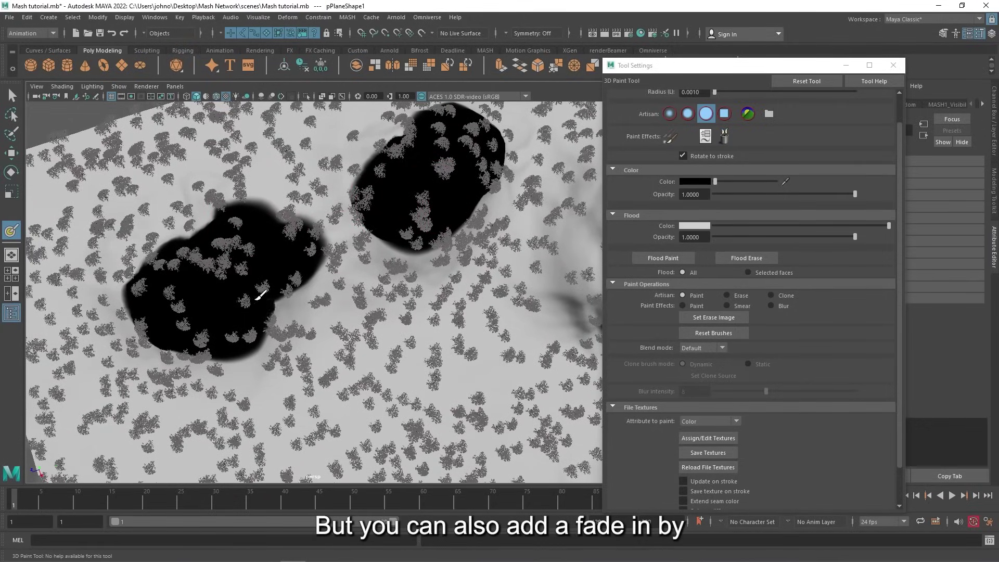
drag(271, 268, 291, 242)
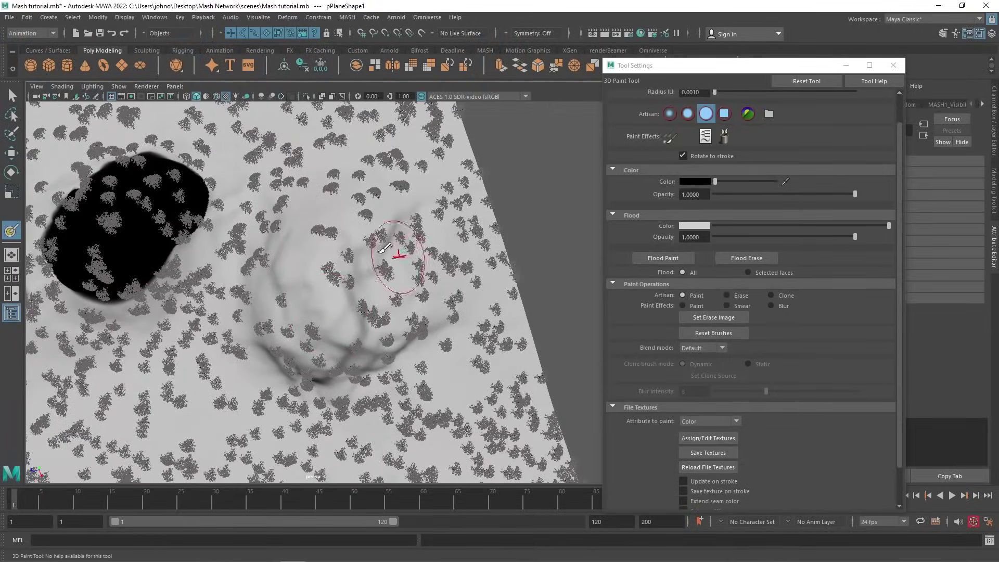
Paint the third and fourth hills of the terrain black with the solid brush
mouse_move(385, 249)
mouse_down()
mouse_move(322, 339)
mouse_move(357, 351)
mouse_up()
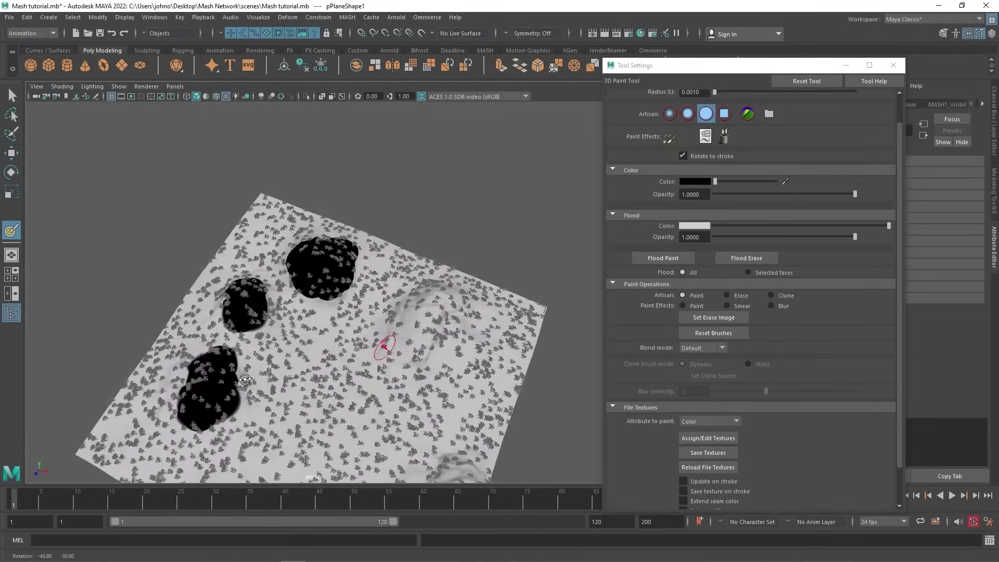
alt+drag(379, 346, 274, 267)
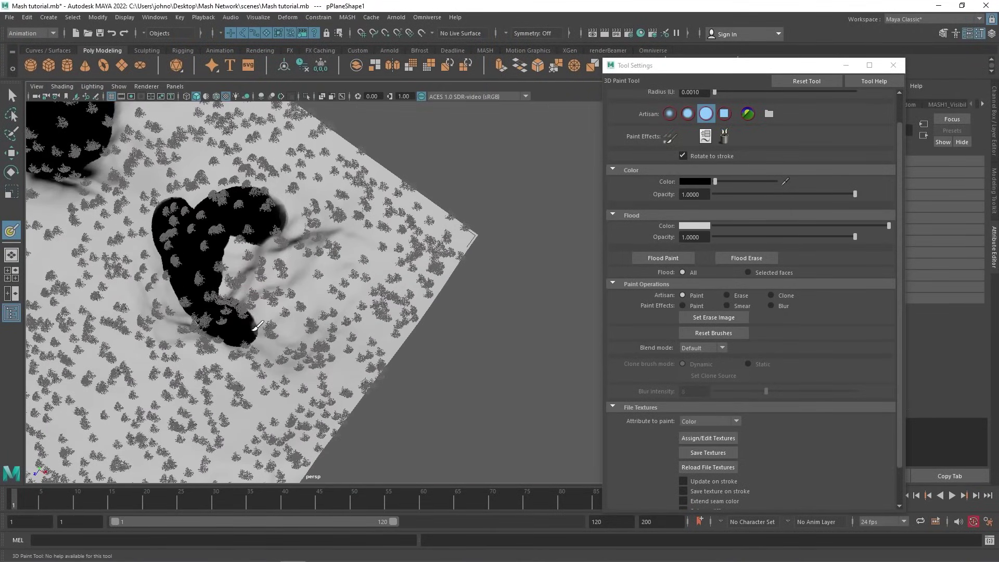
mouse_move(245, 330)
mouse_down()
mouse_move(312, 245)
mouse_move(290, 297)
mouse_up()
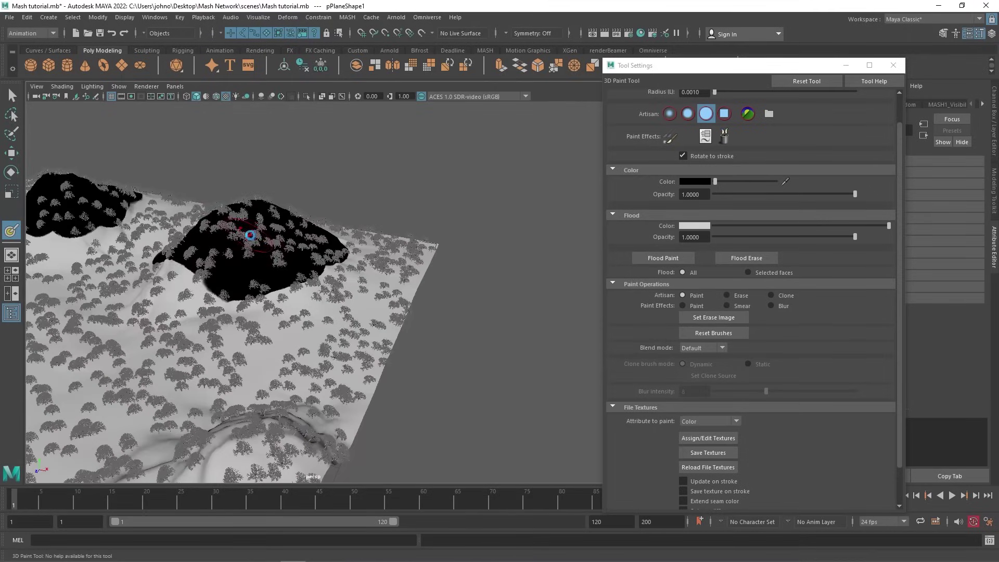
Paint the remaining hill at the terrain's edge black and fill in the patch borders
drag(251, 236, 161, 279)
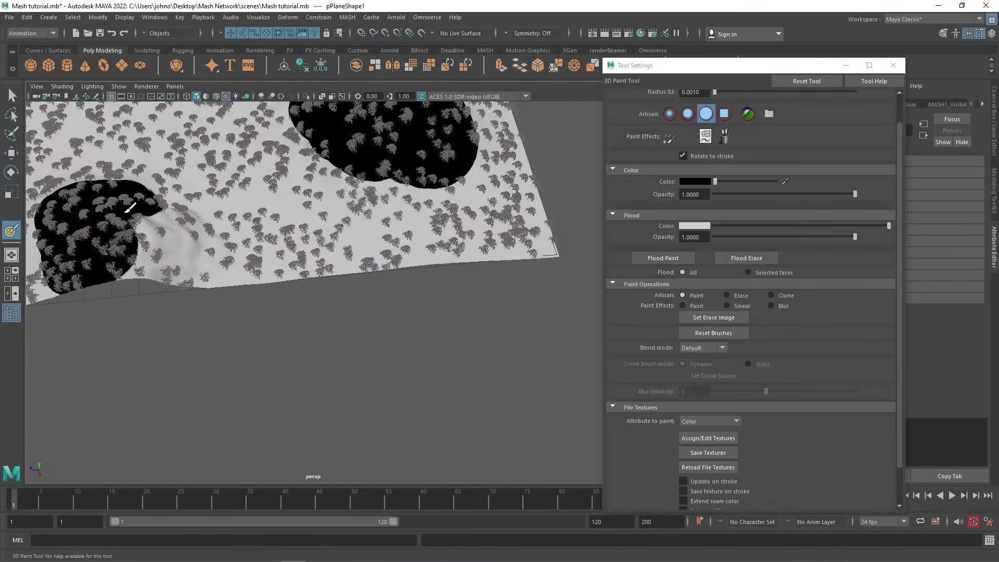
drag(130, 208, 177, 261)
drag(177, 260, 193, 244)
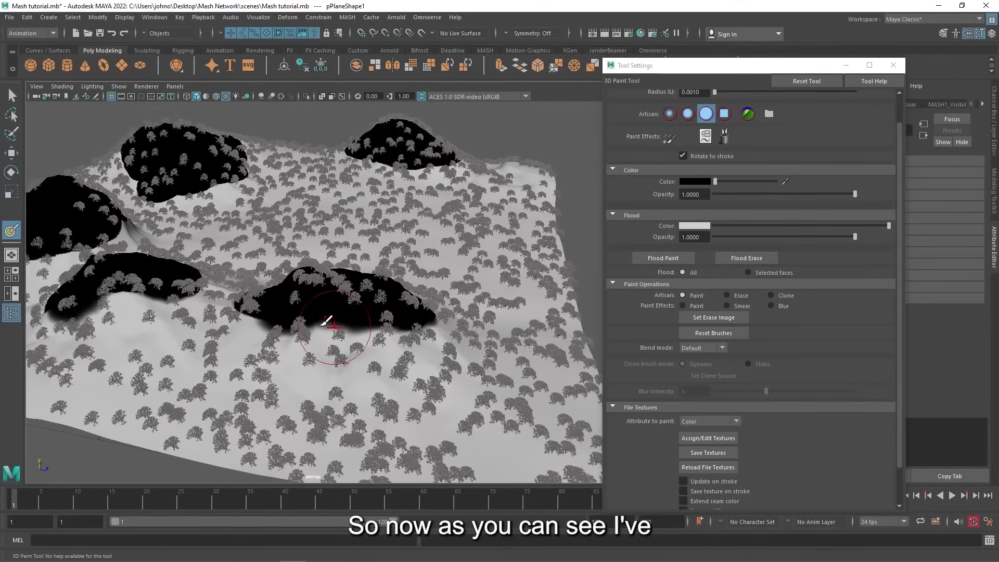
mouse_move(324, 317)
mouse_down()
mouse_move(331, 337)
mouse_move(380, 352)
mouse_move(418, 319)
mouse_up()
mouse_move(315, 326)
alt+mouse_down()
mouse_move(230, 323)
mouse_move(268, 333)
alt+mouse_up()
Switch back to the soft brush profile and feather the border of a black hill patch, undoing one stray stroke
click(687, 114)
scroll(446, 230, up, 4)
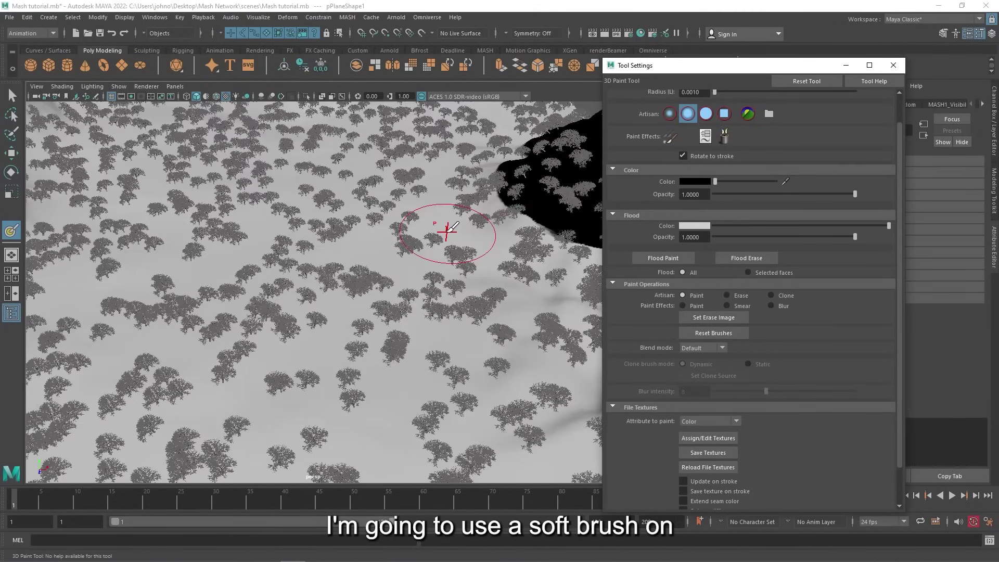
mouse_move(446, 230)
alt+middle_down()
mouse_move(357, 270)
mouse_move(311, 307)
alt+middle_up()
mouse_move(388, 234)
mouse_down()
mouse_move(383, 263)
mouse_move(404, 275)
mouse_move(405, 254)
mouse_up()
key(ctrl+z)
drag(457, 299, 540, 294)
mouse_move(540, 293)
alt+middle_down()
mouse_move(472, 300)
mouse_move(406, 333)
alt+middle_up()
drag(407, 339, 427, 321)
Paint soft black strokes around the border of the large hill patch near the terrain's corner
alt+drag(402, 239, 329, 240)
mouse_move(393, 199)
alt+middle_down()
mouse_move(338, 289)
mouse_move(317, 365)
alt+middle_up()
alt+middle_drag(264, 345, 350, 286)
alt+drag(350, 286, 339, 375)
mouse_move(243, 387)
mouse_down()
mouse_move(325, 358)
mouse_move(385, 383)
mouse_up()
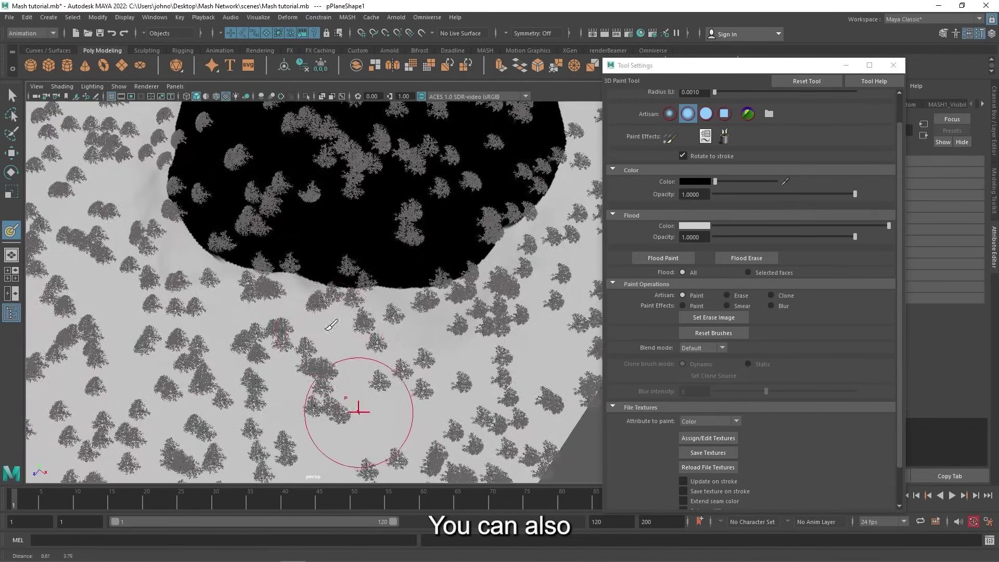
mouse_move(294, 245)
mouse_down()
mouse_move(280, 240)
mouse_move(486, 207)
mouse_move(523, 177)
mouse_up()
alt+middle_drag(520, 178, 352, 335)
mouse_move(352, 335)
mouse_down()
mouse_move(330, 188)
mouse_move(442, 201)
mouse_up()
mouse_move(442, 200)
alt+middle_down()
mouse_move(399, 220)
mouse_move(451, 201)
alt+middle_up()
mouse_move(378, 182)
mouse_down()
mouse_move(347, 233)
mouse_move(345, 407)
mouse_up()
alt+right_drag(345, 408, 382, 315)
alt+drag(382, 314, 254, 249)
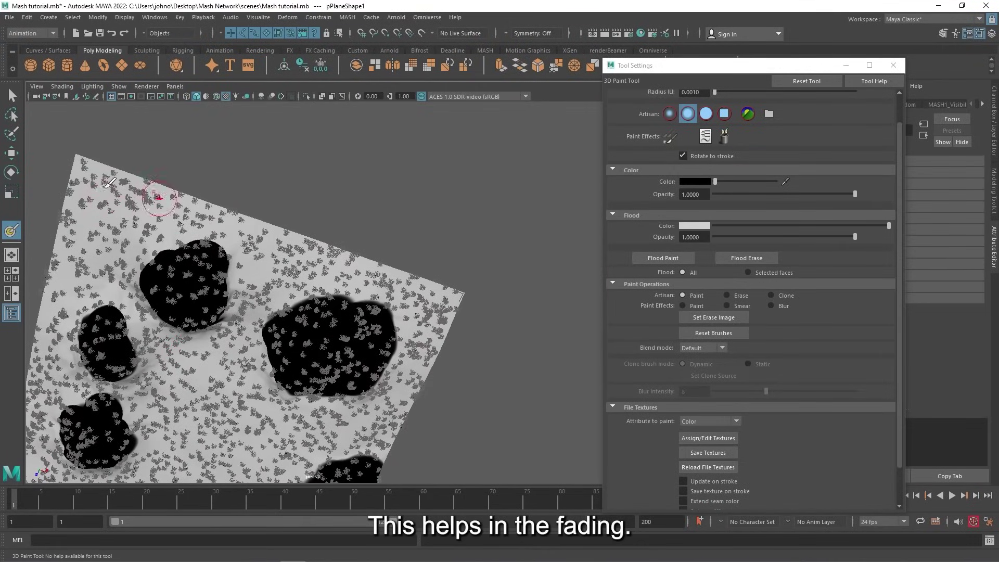
Soften the outline of the next black hill patch with soft black strokes along its edge
mouse_move(145, 265)
alt+mouse_down()
mouse_move(216, 170)
mouse_move(250, 161)
alt+mouse_up()
alt+right_drag(250, 162, 337, 335)
alt+middle_drag(336, 335, 393, 346)
drag(271, 263, 217, 308)
alt+drag(172, 414, 141, 297)
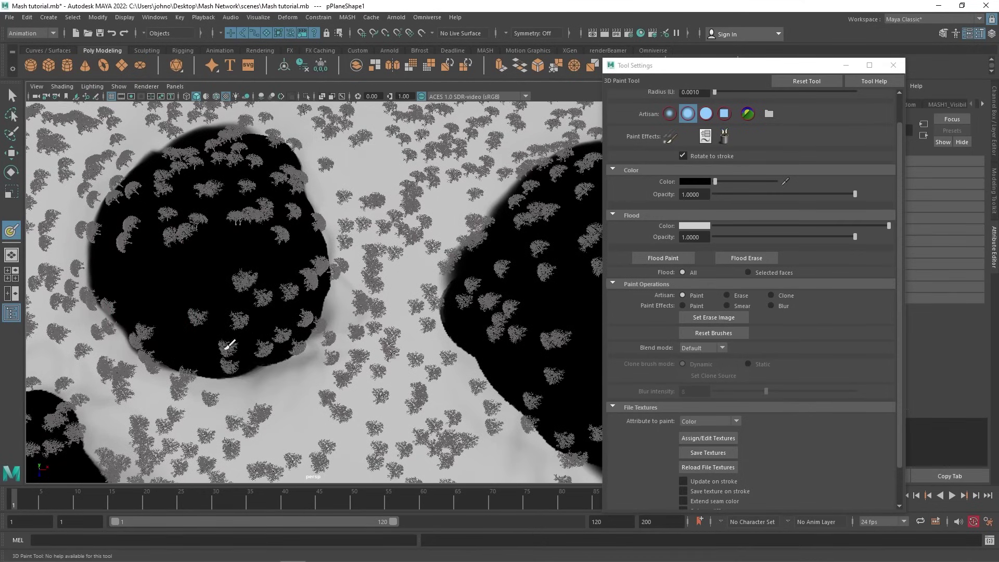
drag(235, 128, 312, 151)
alt+drag(272, 228, 279, 196)
drag(224, 117, 213, 169)
Examine the painted black hills from several sides of the terrain
mouse_move(406, 364)
alt+right_down()
mouse_move(339, 304)
mouse_move(352, 422)
alt+right_up()
alt+middle_drag(352, 422, 291, 253)
alt+middle_drag(330, 196, 325, 258)
alt+right_drag(326, 258, 421, 307)
alt+drag(418, 312, 399, 250)
alt+middle_drag(399, 250, 266, 262)
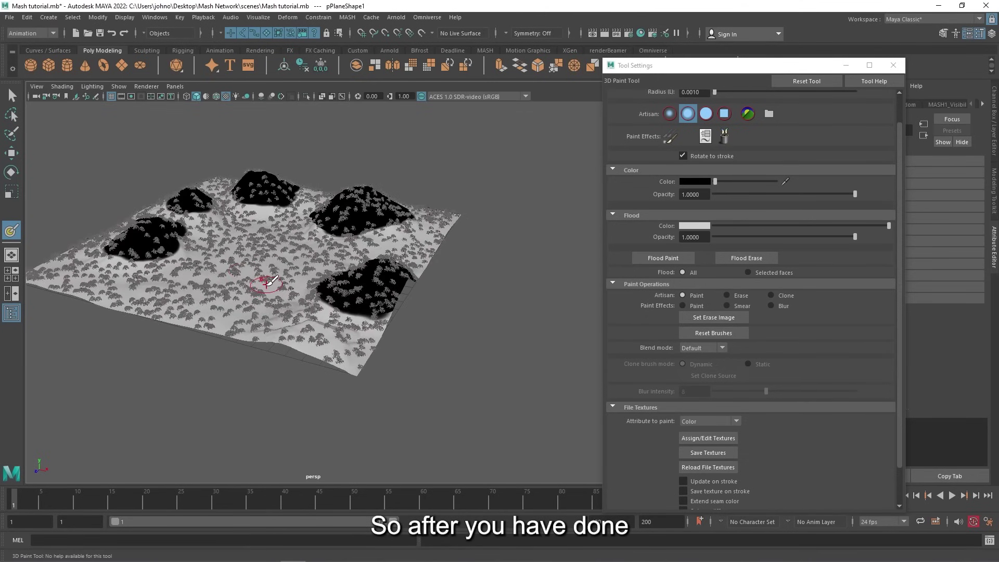
alt+right_drag(209, 266, 268, 288)
alt+middle_drag(268, 288, 391, 302)
alt+right_drag(513, 361, 460, 326)
alt+middle_drag(330, 257, 328, 302)
Touch up the lower edge of the large black hill patch with a soft black stroke
scroll(346, 292, down, 2)
scroll(439, 203, up, 5)
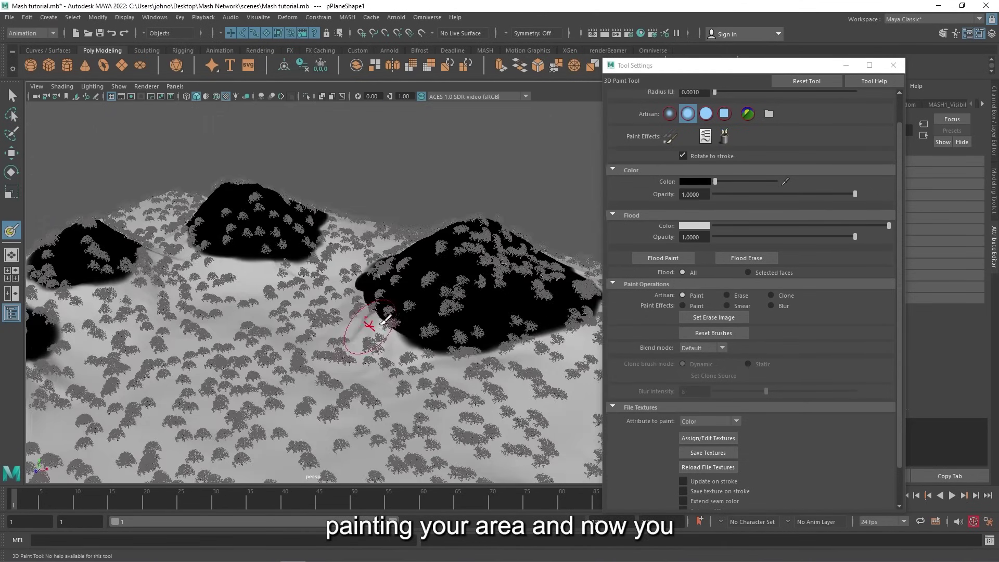
drag(389, 322, 423, 328)
mouse_move(379, 263)
alt+mouse_down()
mouse_move(263, 383)
mouse_move(343, 375)
mouse_move(373, 349)
alt+mouse_up()
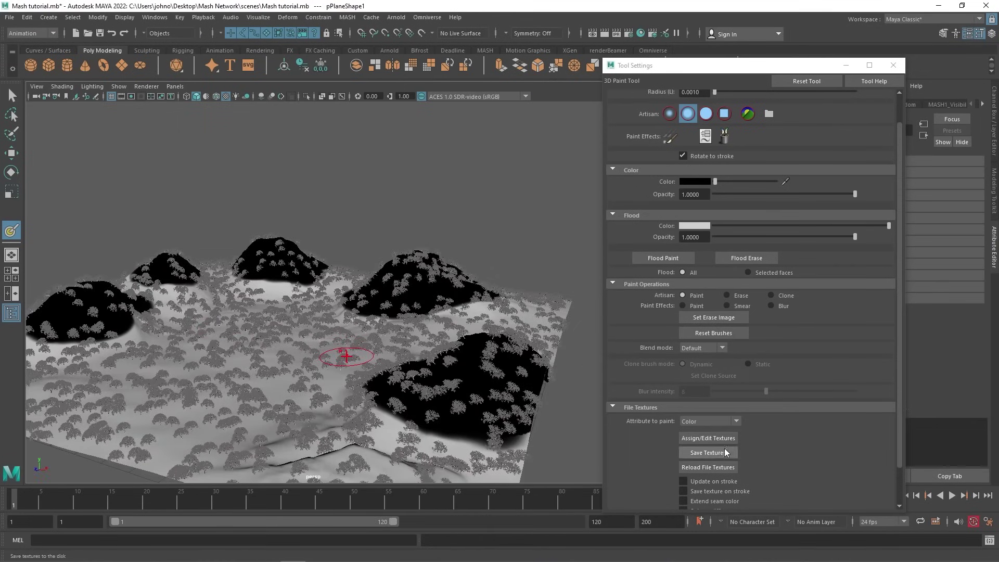
Save the painted terrain texture to disk and close the paint tool settings
drag(713, 68, 646, 58)
scroll(777, 344, down, 3)
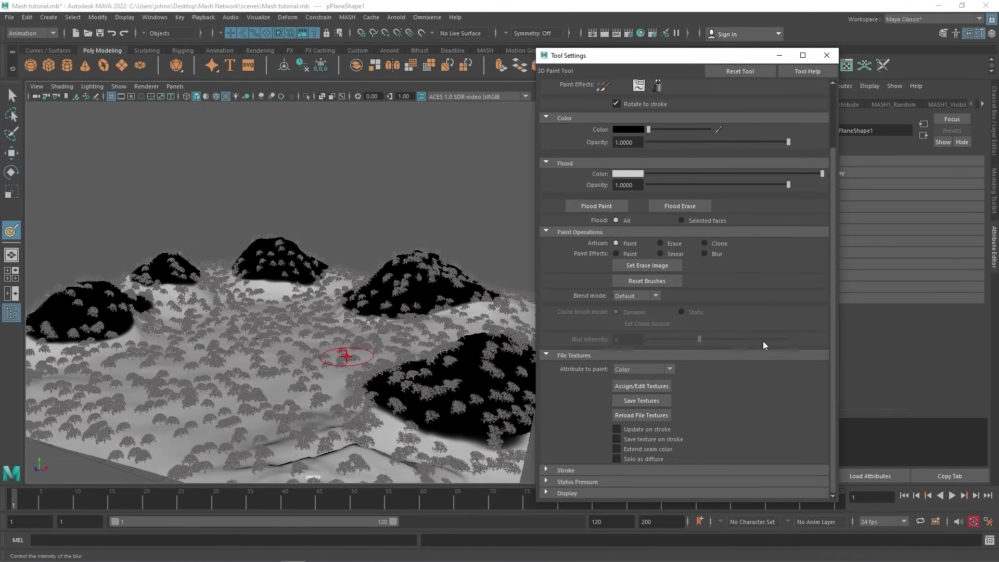
click(654, 400)
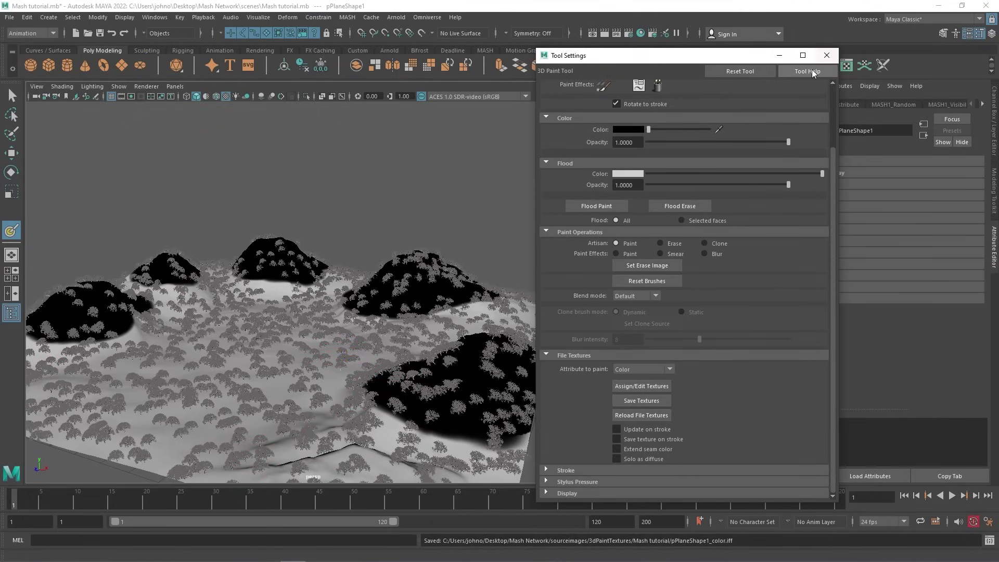
click(827, 55)
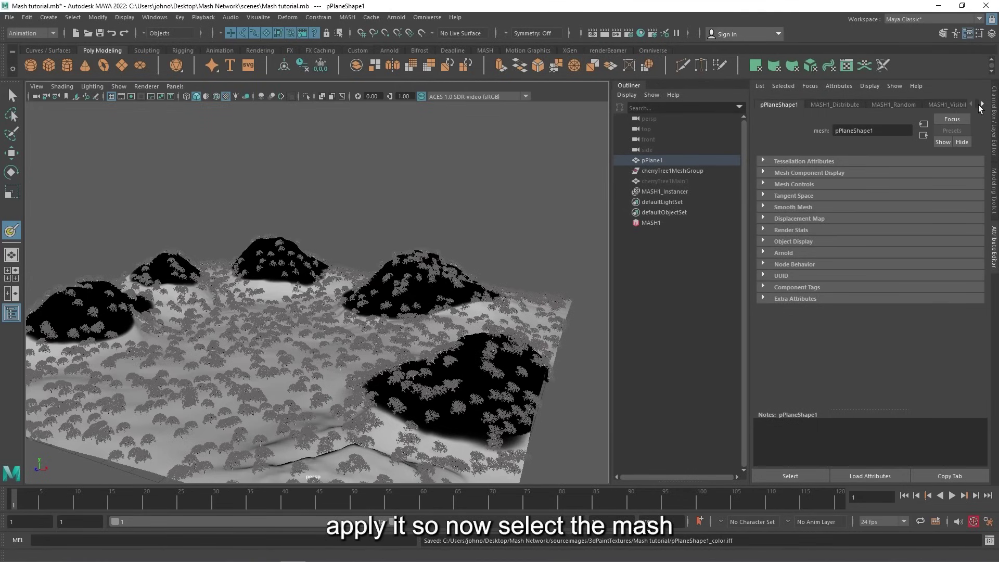
Select the MASH1 network and connect a File texture to its Visibility node's Strength Map
key(ctrl+z)
click(678, 222)
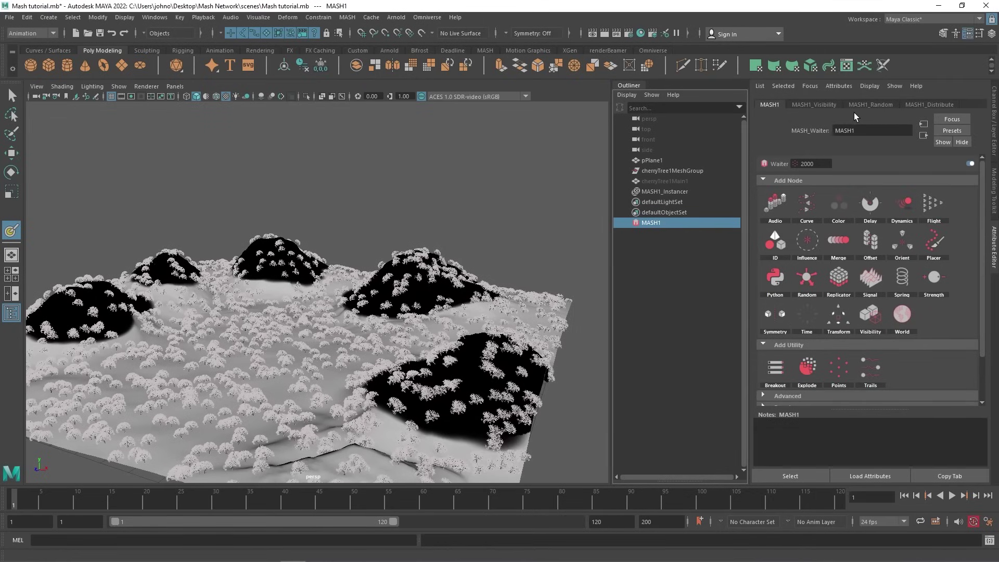
click(959, 105)
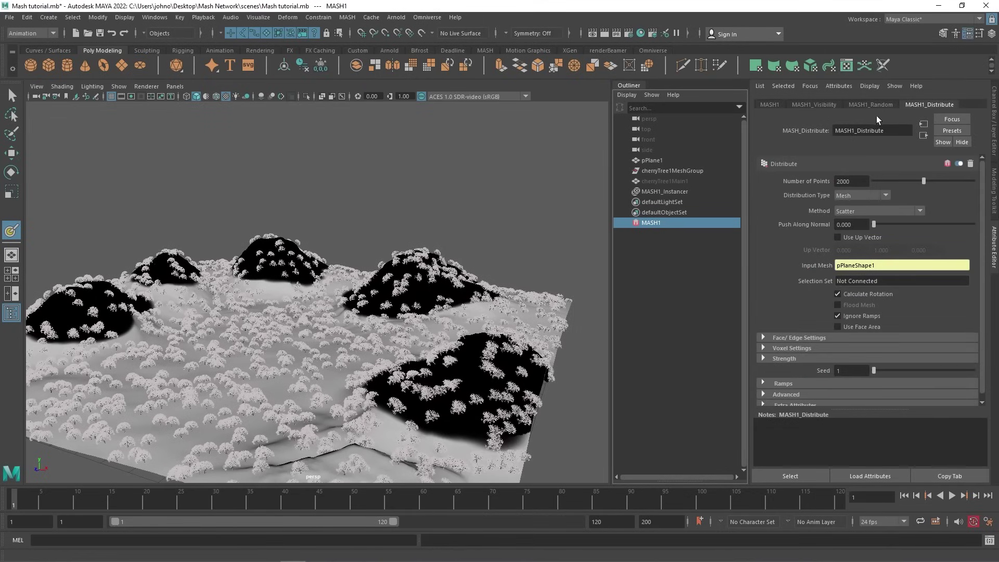
click(868, 104)
click(823, 104)
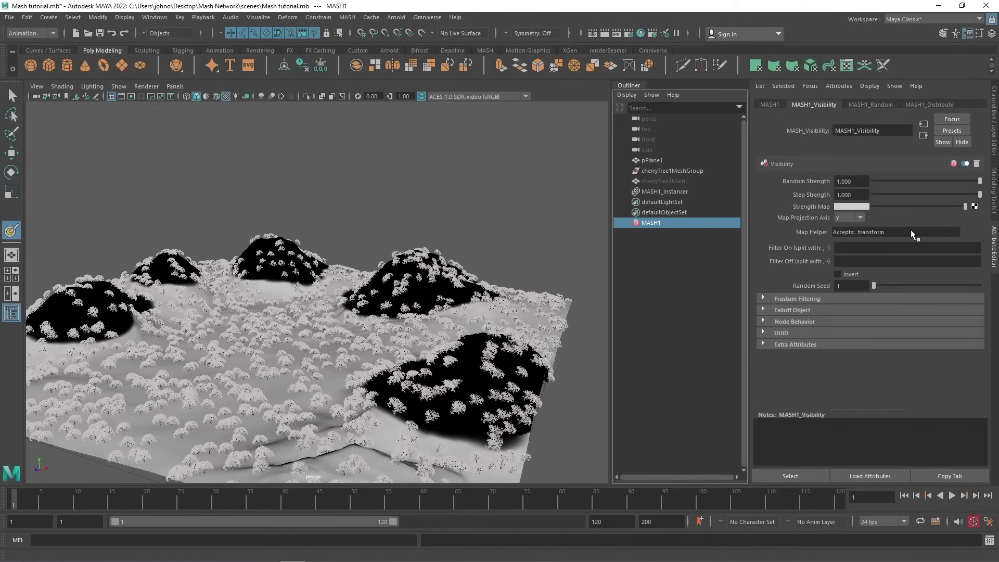
click(975, 208)
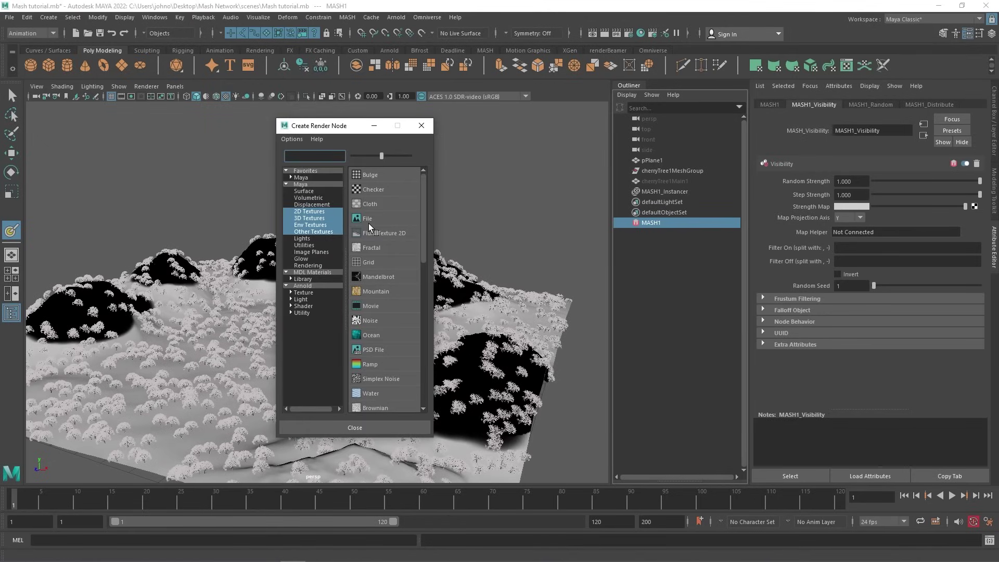
click(369, 219)
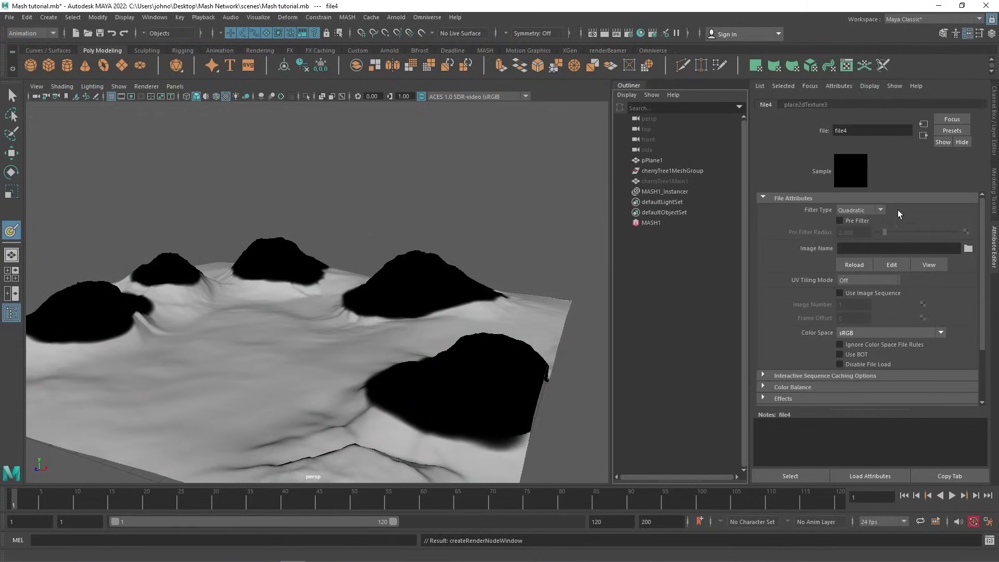
Load pPlaneShape1_color.iff from sourceimages/3dPaintTextures/Mash tutorial as the file texture's image
click(969, 249)
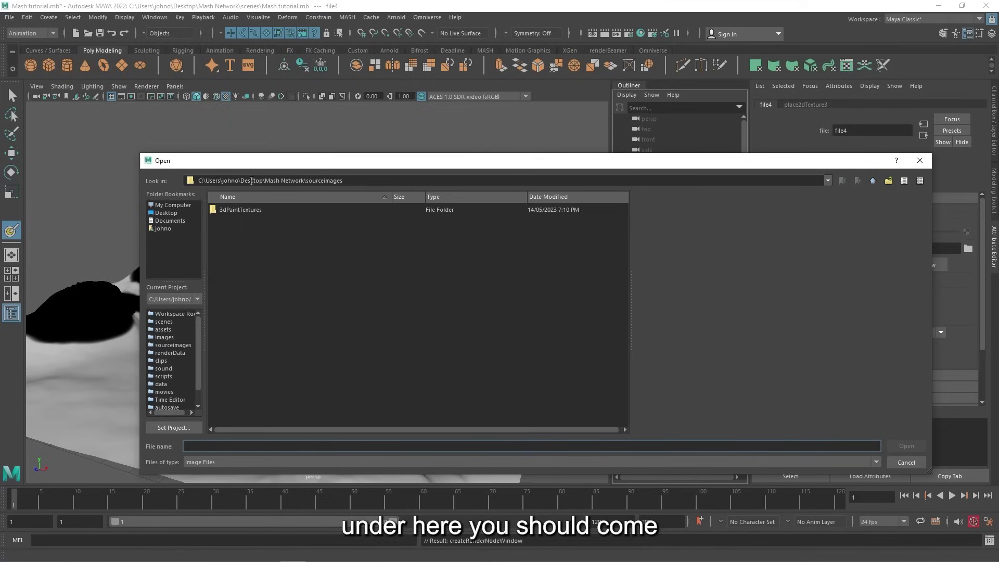
drag(266, 181, 329, 182)
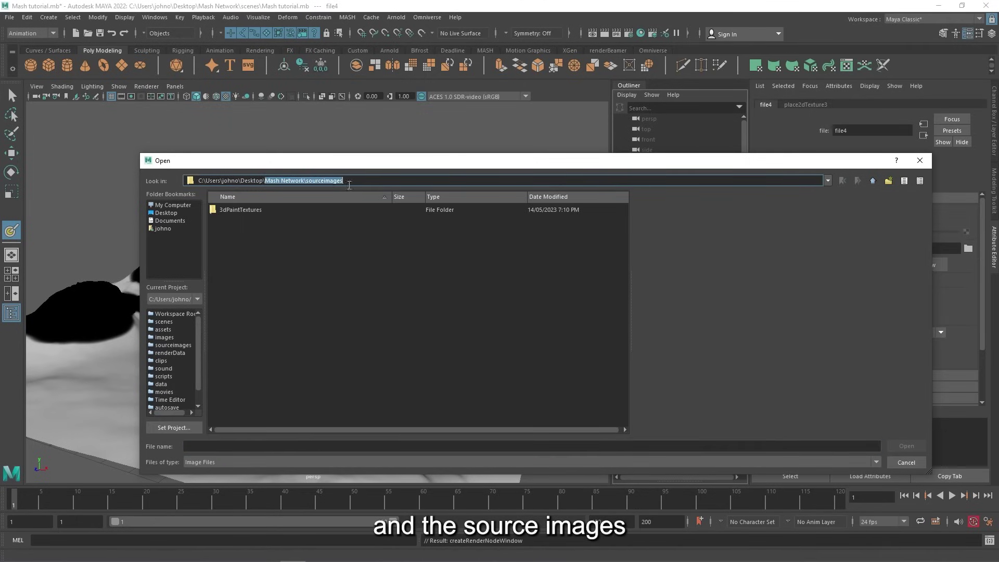
click(291, 259)
double_click(244, 211)
double_click(245, 210)
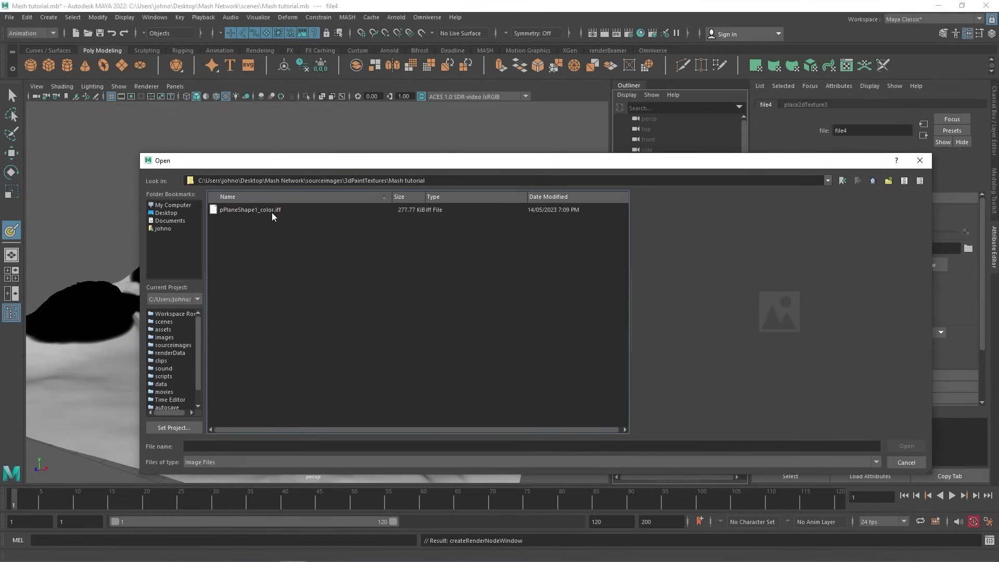
drag(341, 181, 378, 181)
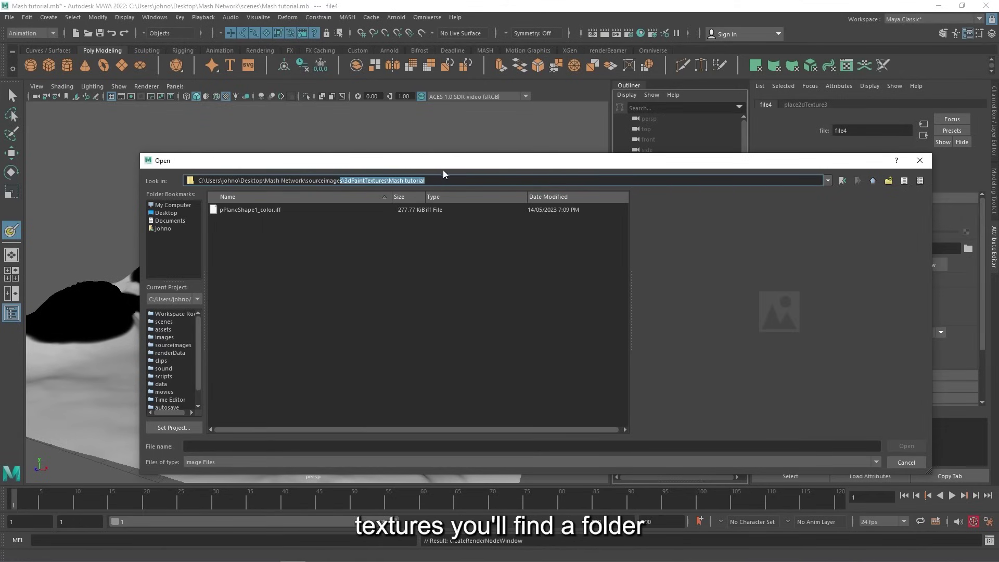
click(419, 292)
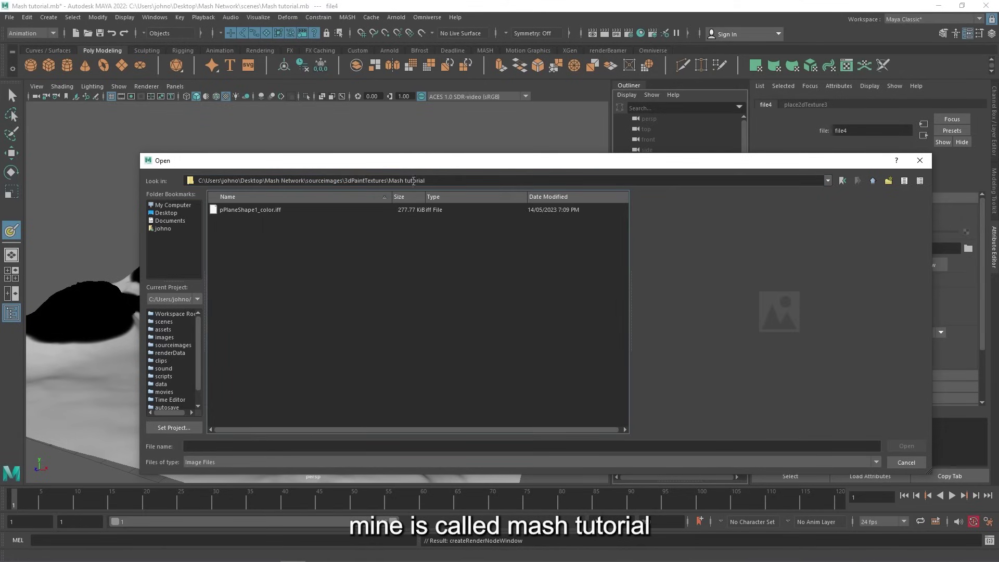
double_click(259, 213)
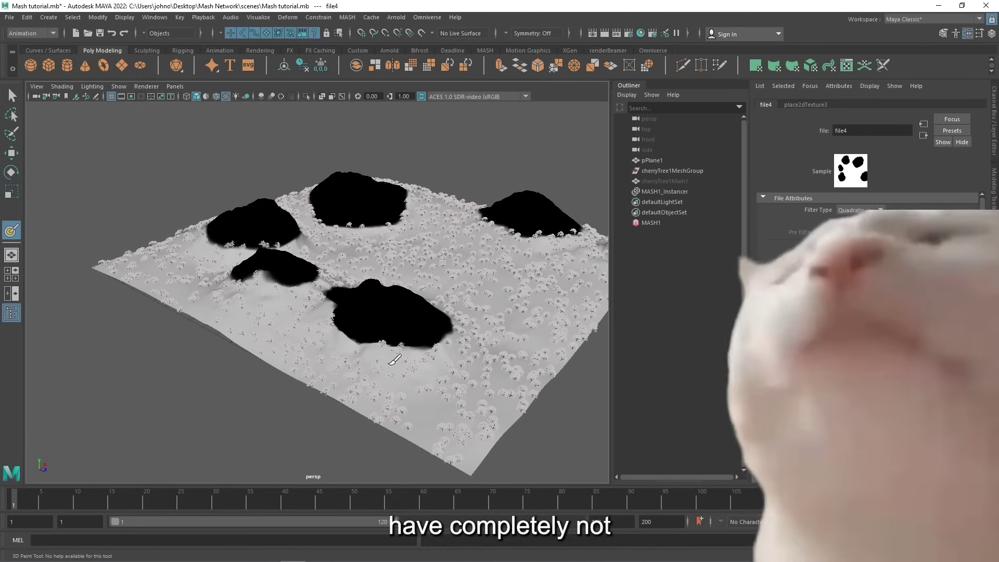
Examine where the trees appear around the black hills and across the white ground
scroll(377, 333, up, 5)
alt+middle_drag(297, 294, 177, 263)
alt+drag(411, 278, 167, 289)
alt+middle_drag(166, 289, 295, 302)
scroll(300, 311, down, 5)
scroll(325, 319, up, 4)
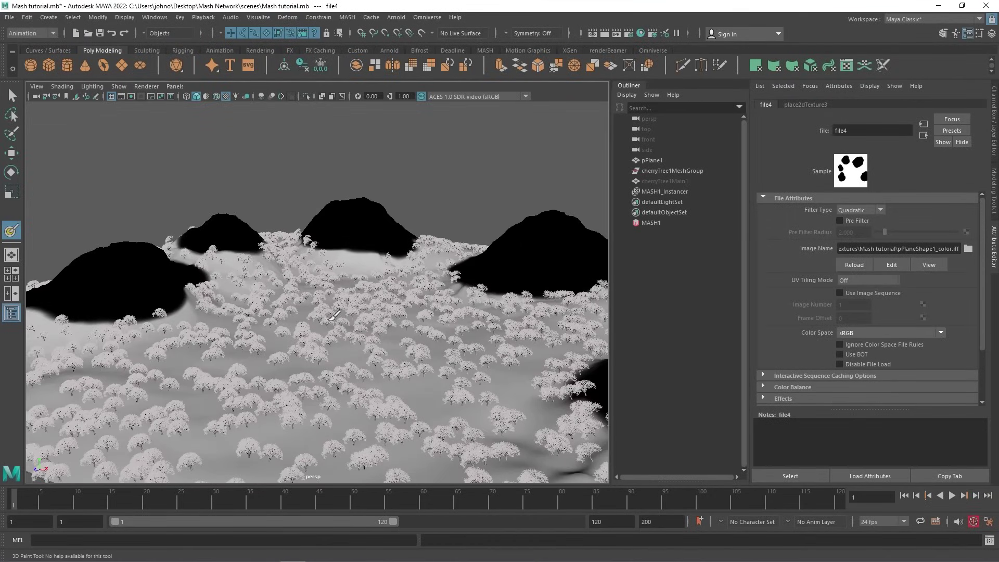
Create a new Lambert material for the terrain plane to replace the painted black-and-white one
alt+drag(326, 311, 297, 376)
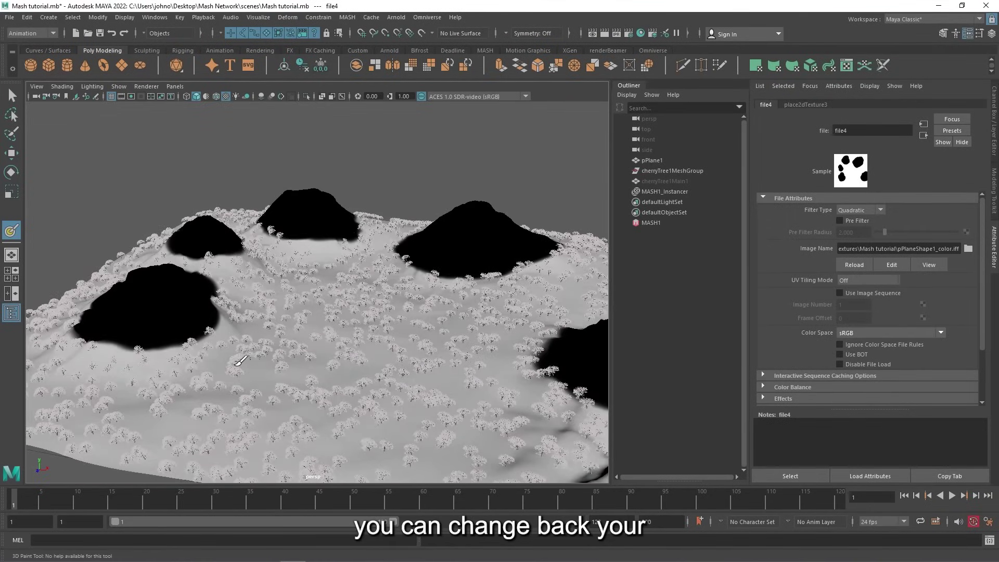
right_click(260, 373)
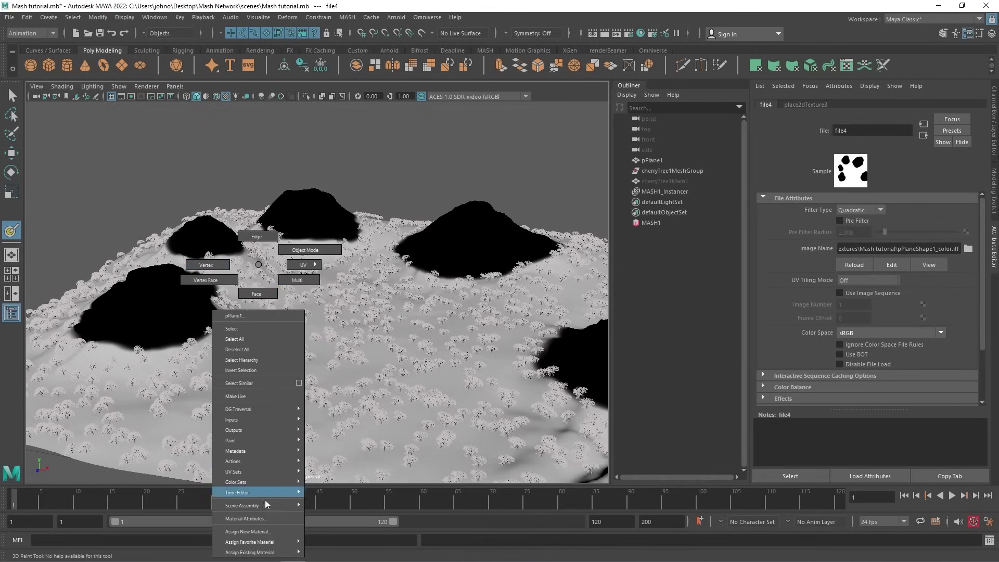
mouse_move(287, 545)
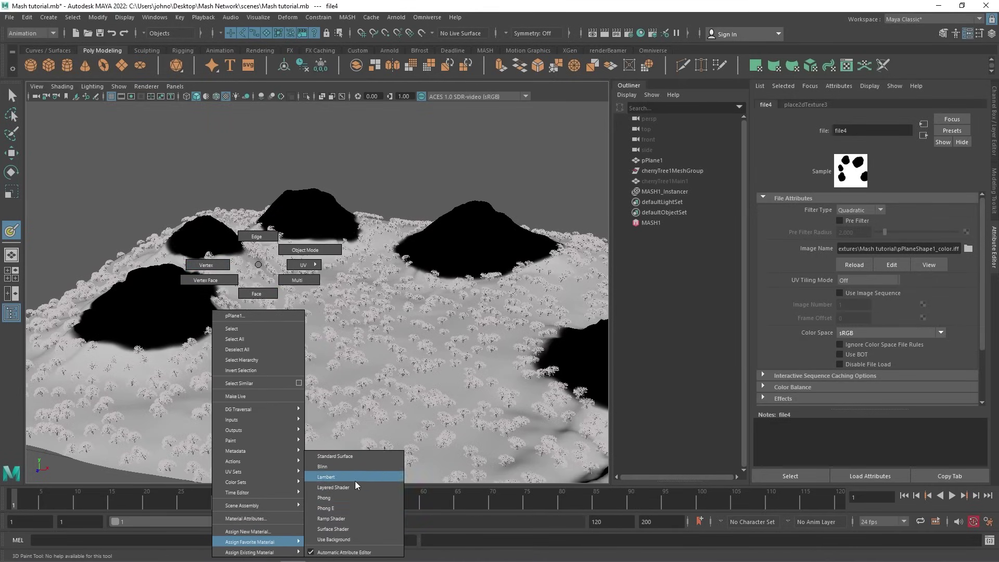
click(354, 478)
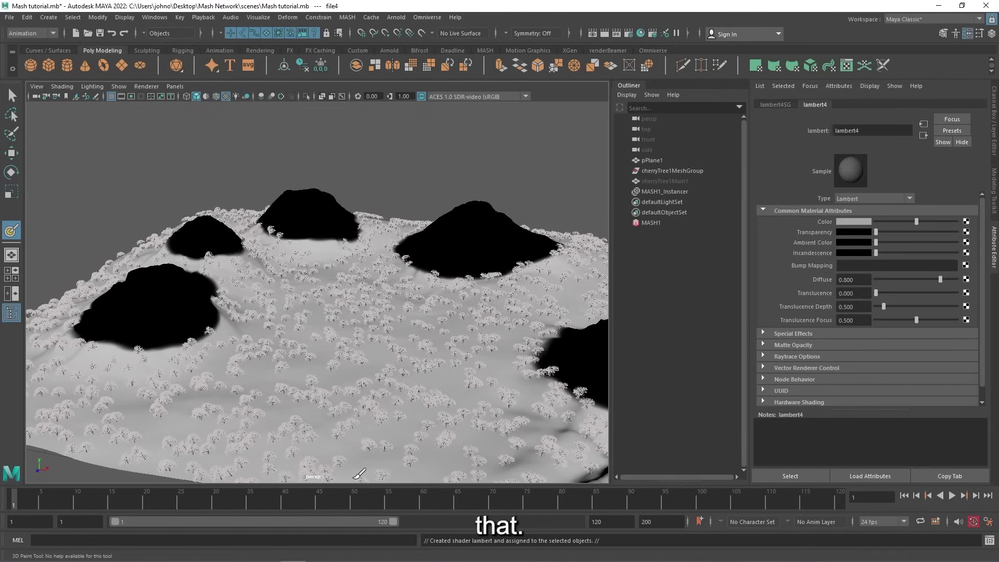
Try to assign the existing lambert4 material to the terrain while the 3D Paint tool is active
right_click(311, 411)
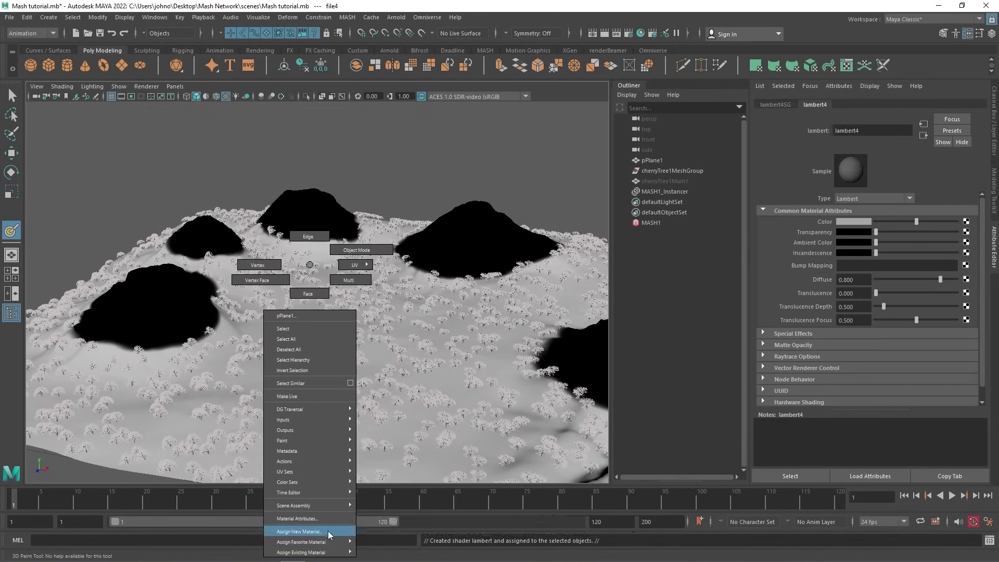
mouse_move(339, 552)
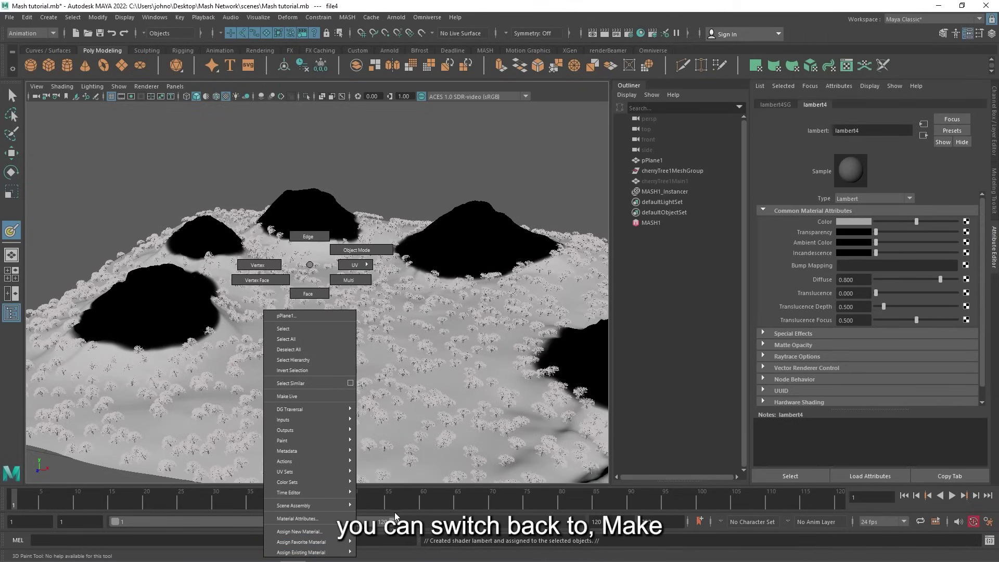
click(397, 508)
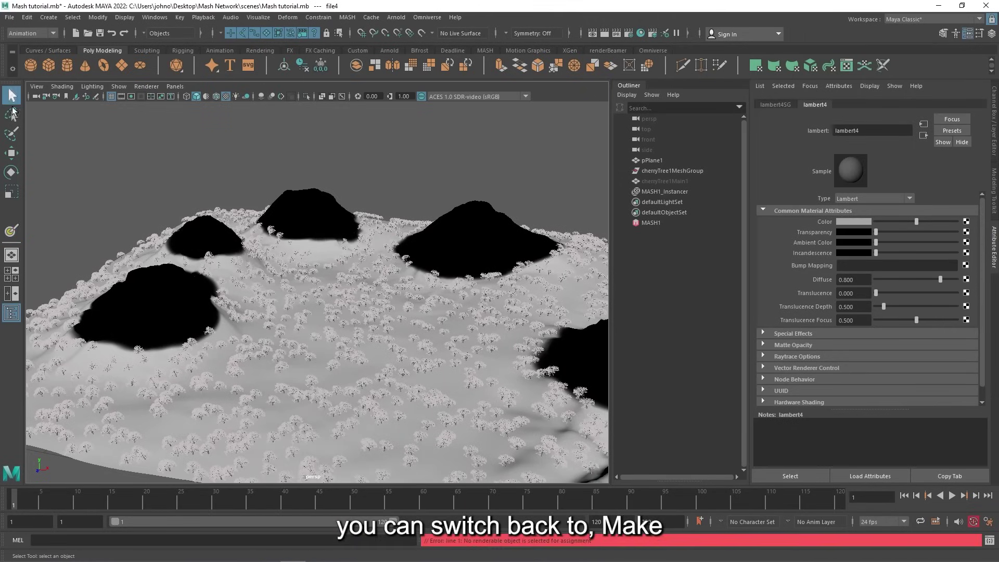
Leave the 3D Paint tool, select the terrain plane pPlane1, assign it the existing lambert4 material and deselect it
key(q)
click(260, 379)
right_click(259, 379)
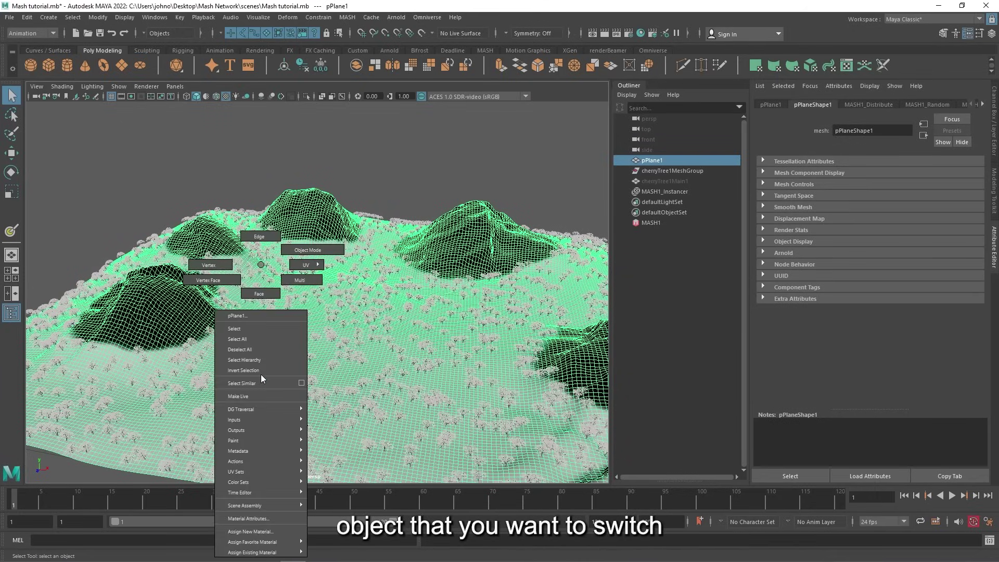
mouse_move(285, 553)
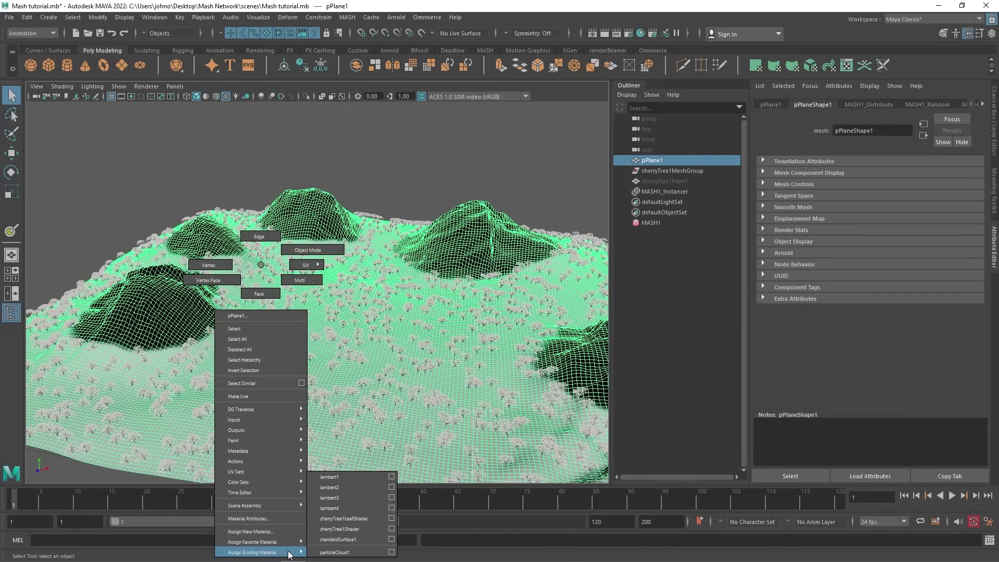
click(333, 508)
click(272, 161)
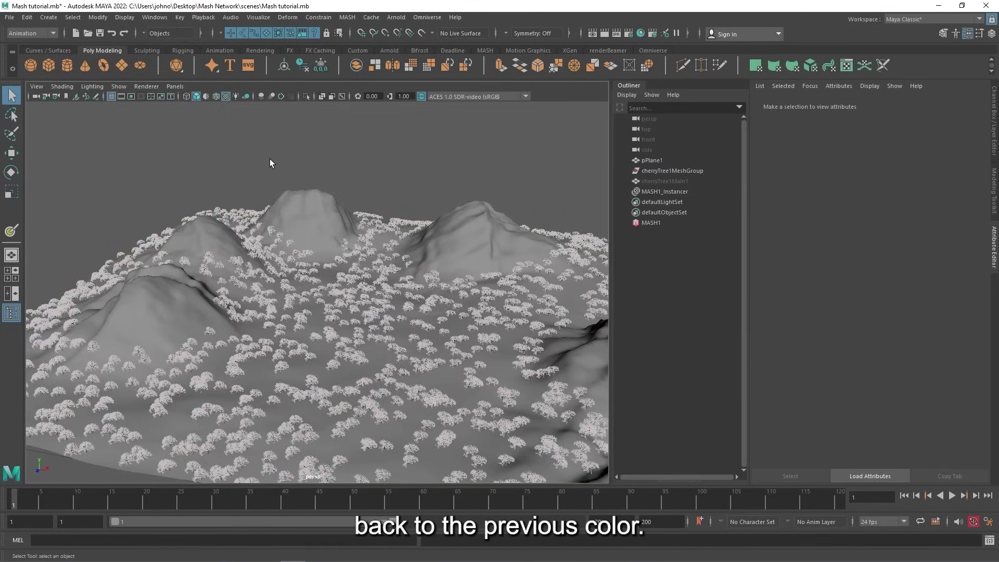
Examine the tree distribution around the hills of the grey terrain from several angles and distances
alt+drag(288, 216, 312, 297)
alt+right_drag(307, 334, 389, 379)
alt+drag(390, 380, 424, 292)
alt+middle_drag(231, 391, 233, 392)
alt+drag(233, 392, 352, 317)
alt+right_drag(352, 317, 190, 303)
alt+drag(190, 306, 326, 351)
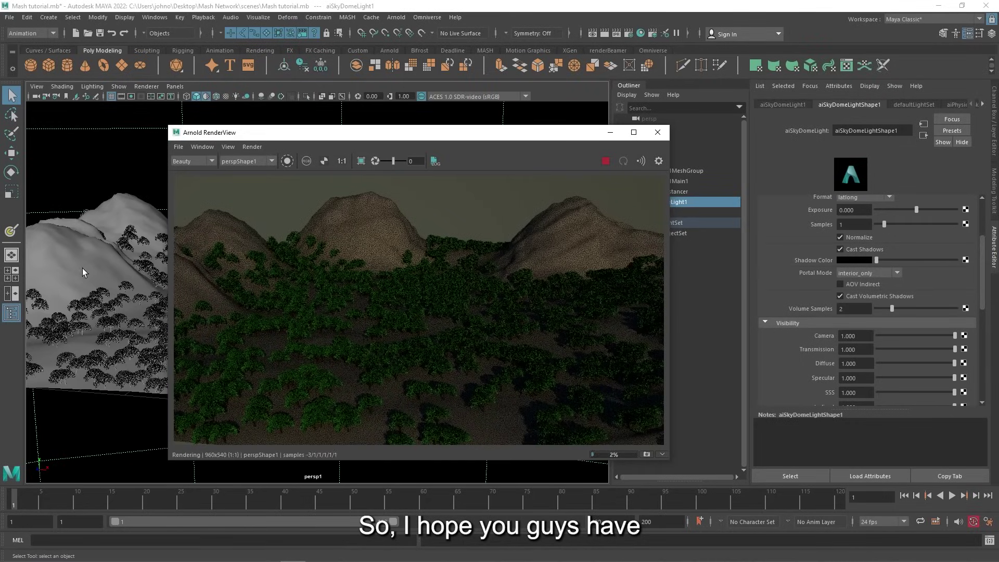
Examine the trees and hills in the live Arnold render, from the whole terrain down to close-ups among the trees
scroll(81, 266, down, 3)
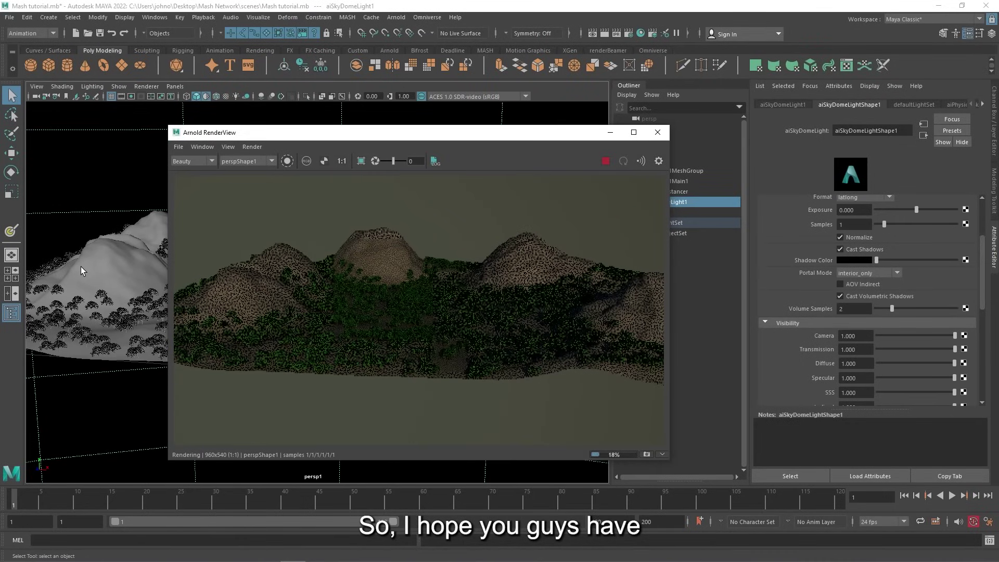
scroll(80, 267, up, 4)
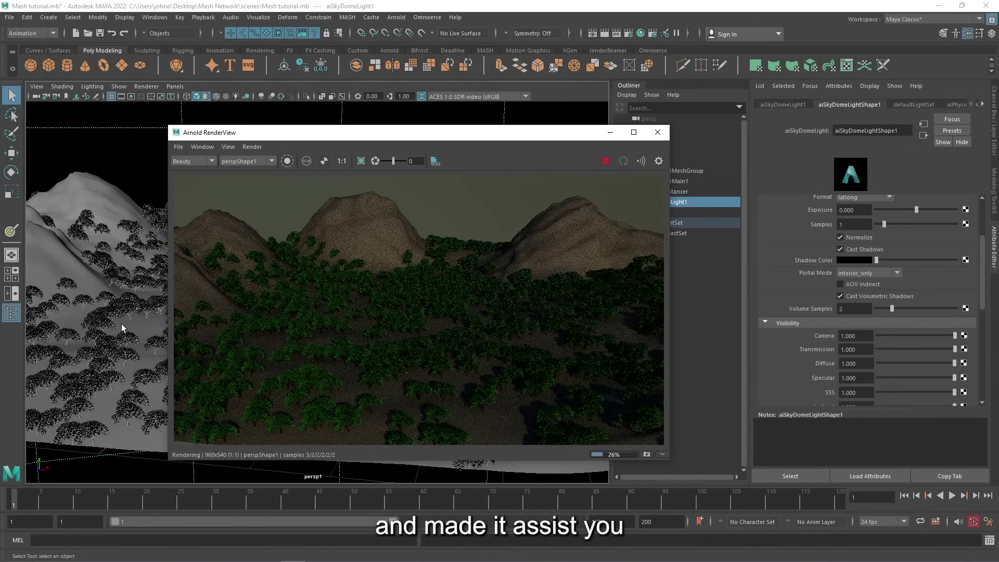
scroll(112, 310, up, 5)
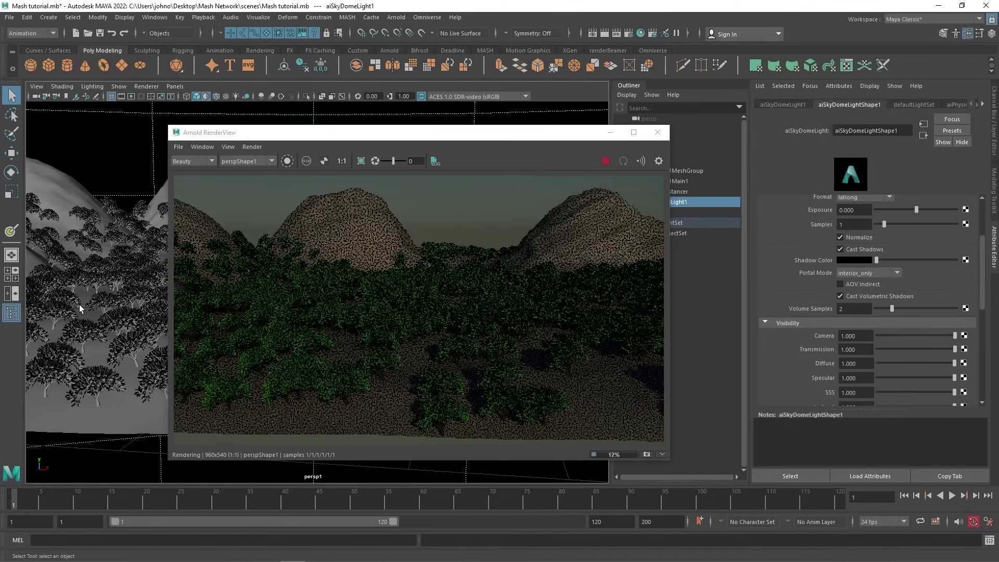
scroll(99, 311, up, 3)
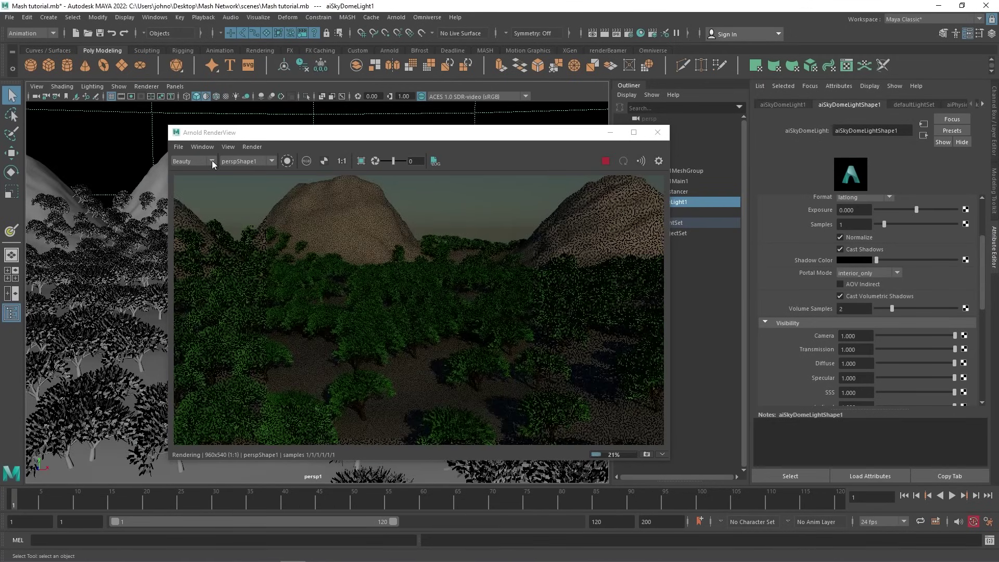
scroll(97, 321, up, 3)
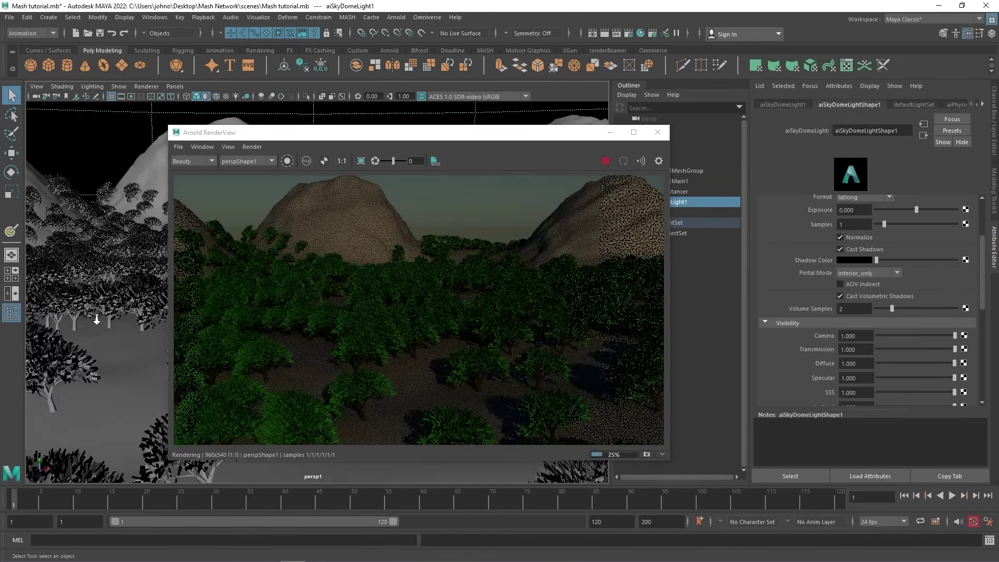
mouse_move(98, 321)
alt+mouse_down()
mouse_move(105, 306)
mouse_move(108, 316)
alt+mouse_up()
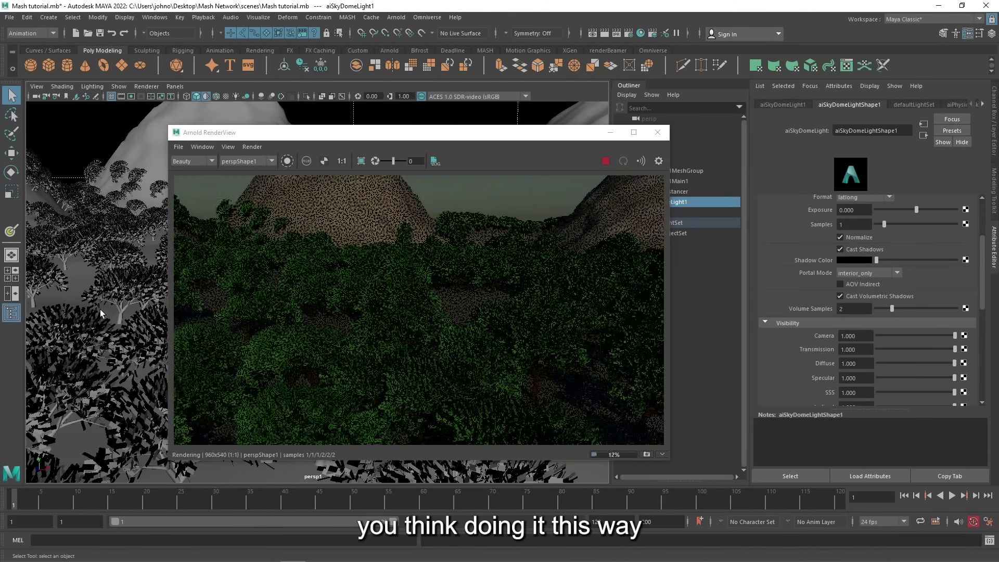
alt+middle_drag(100, 312, 46, 271)
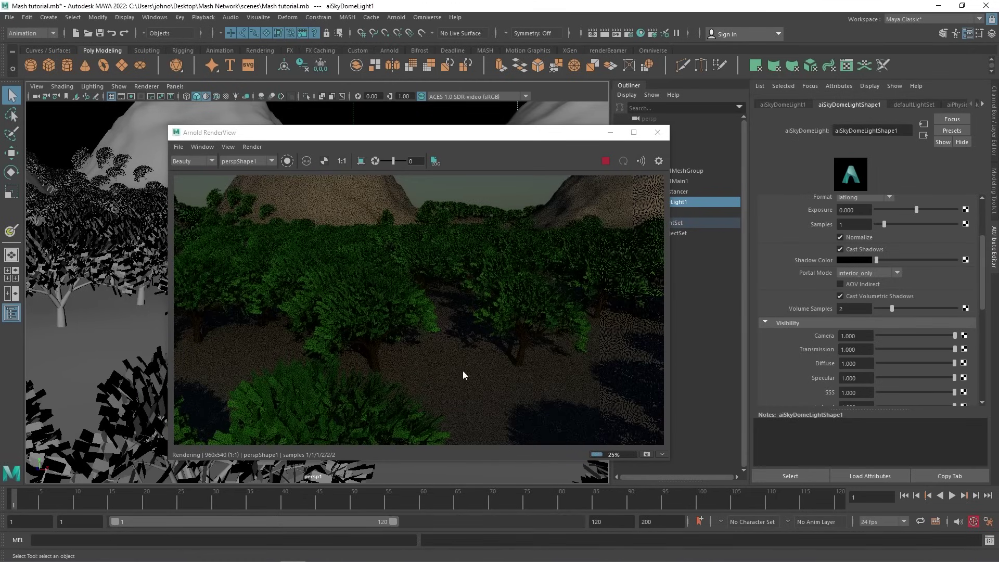